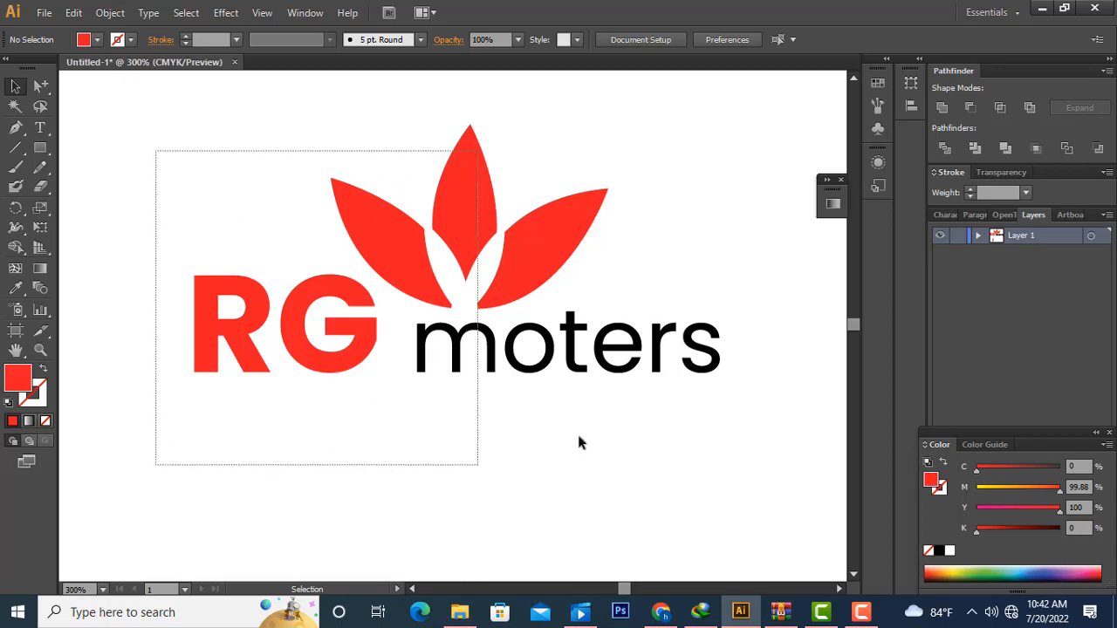
Step: Move the whole logo higher on the artboard to free empty space beneath it
drag(715, 371, 714, 321)
click(419, 429)
scroll(407, 354, up, 5)
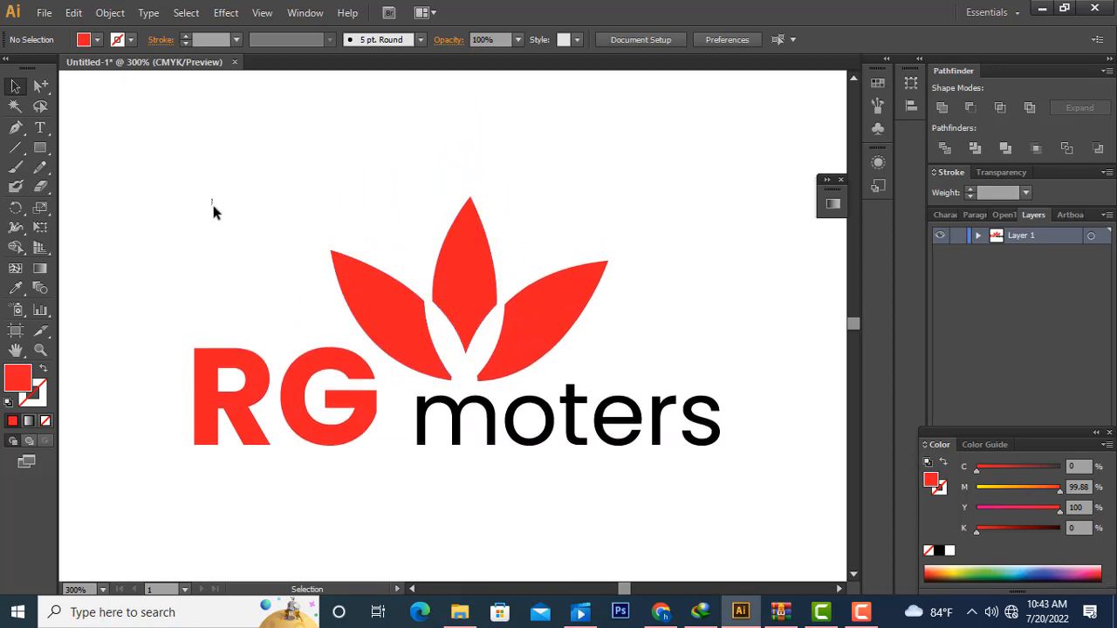
drag(213, 205, 842, 485)
drag(541, 425, 623, 317)
click(612, 426)
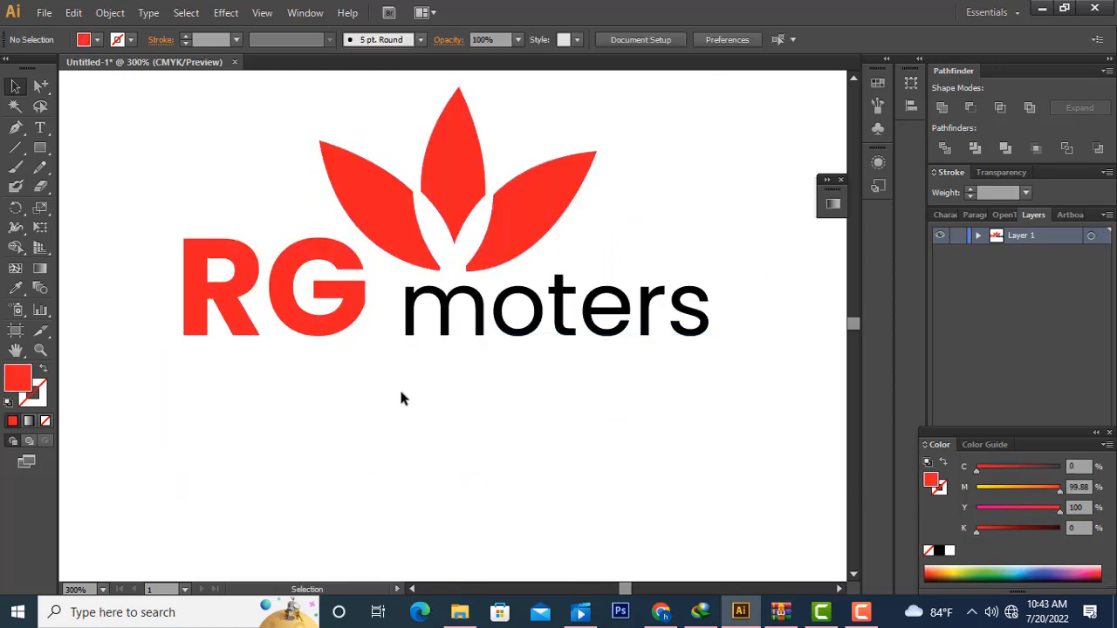
Step: Examine the three red petals of the logo by selecting each one individually
scroll(314, 362, down, 2)
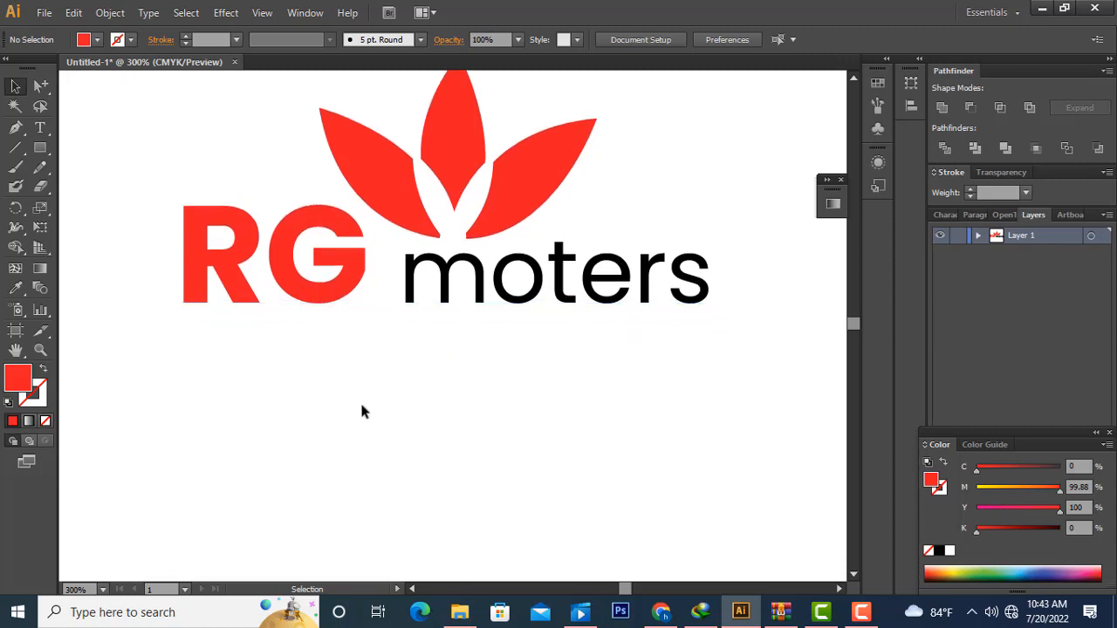
scroll(362, 412, up, 1)
click(445, 153)
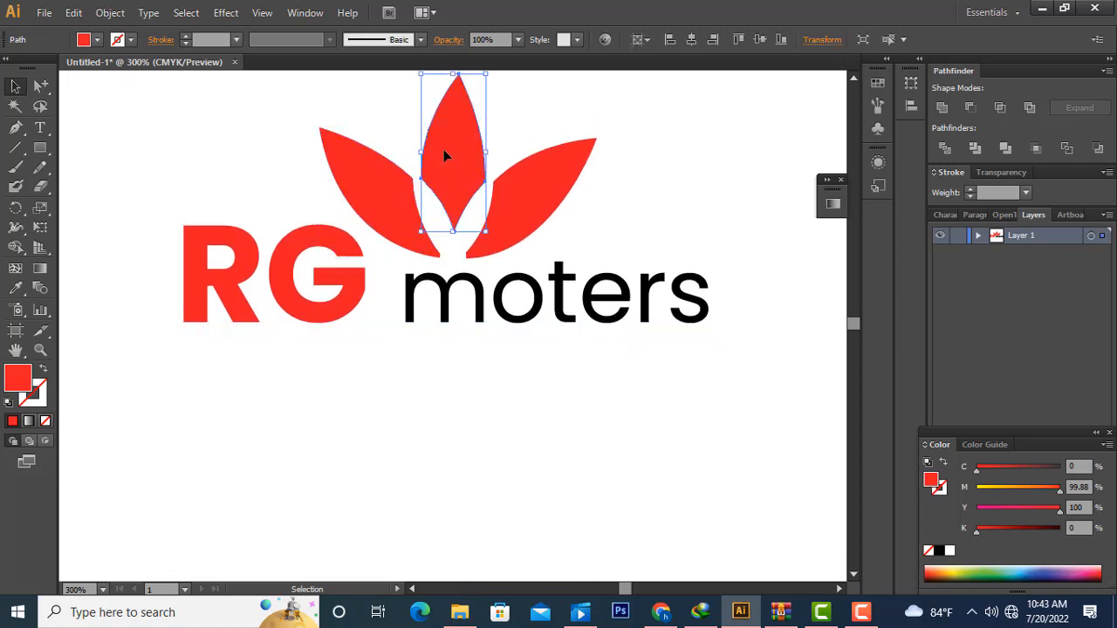
click(559, 177)
click(398, 166)
click(445, 99)
click(585, 174)
click(416, 218)
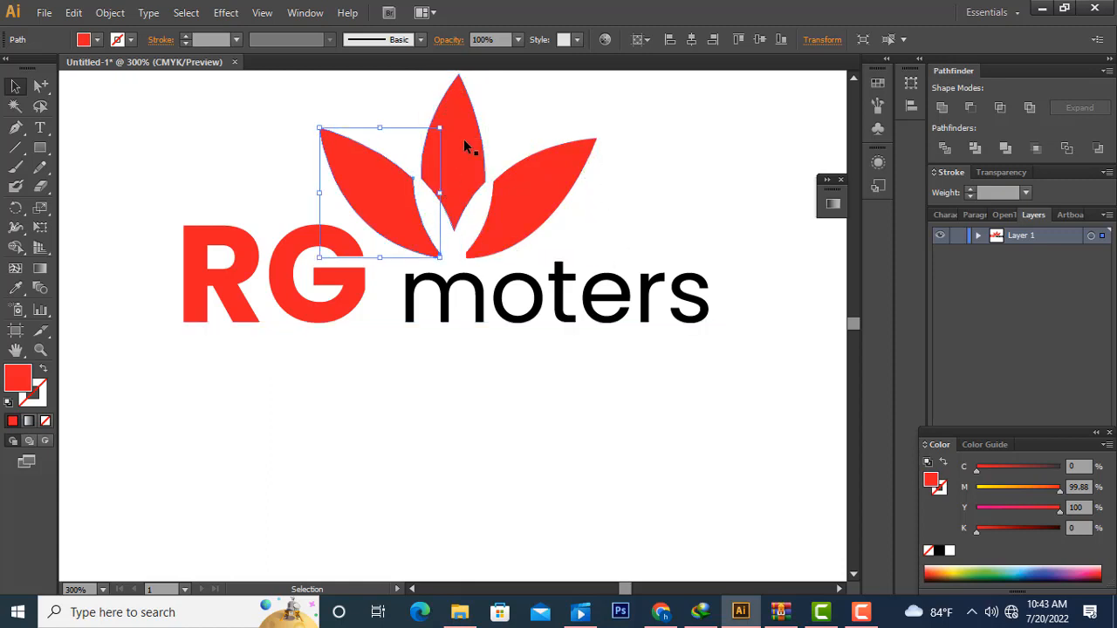
click(463, 138)
click(572, 197)
scroll(617, 385, down, 2)
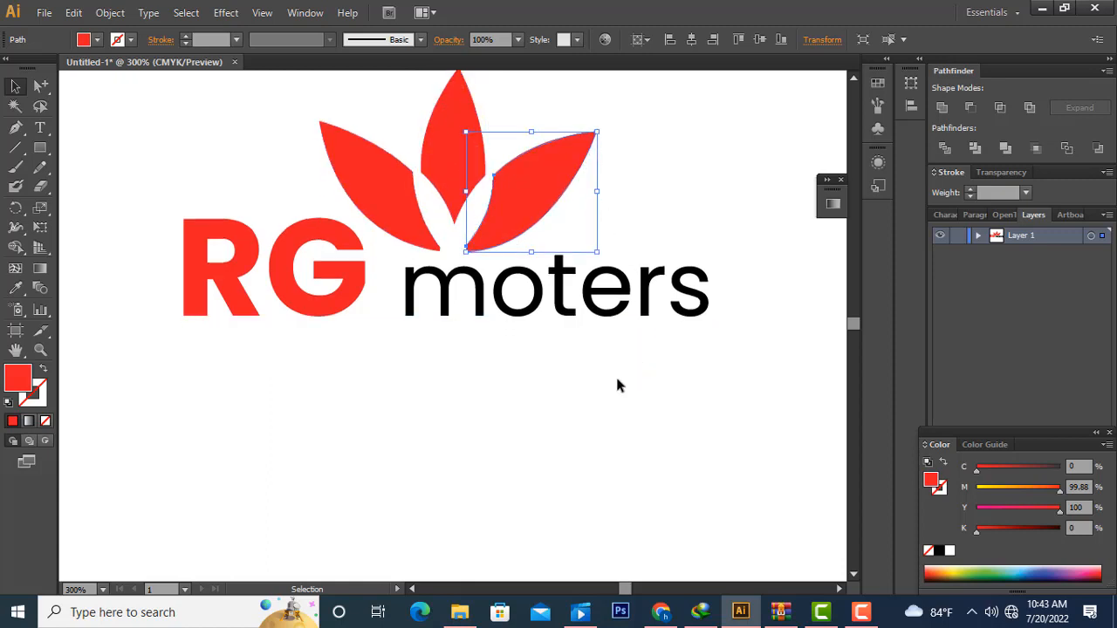
scroll(616, 385, down, 3)
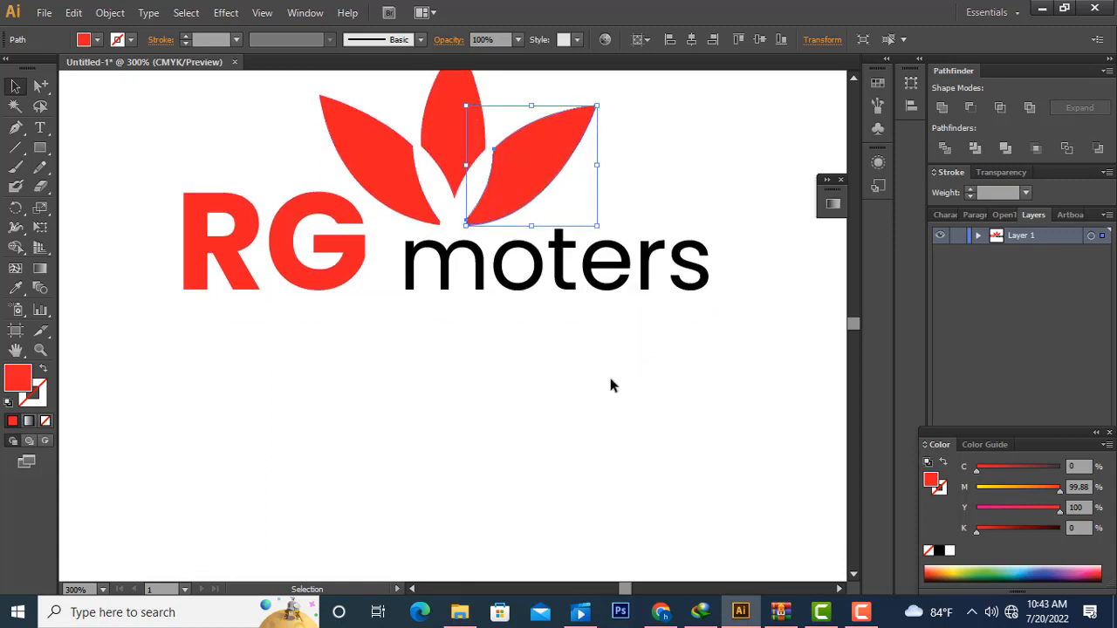
Step: Draw a left-bulging curved path about 2.3 cm tall below the lettering with the Pen tool and remove its fill
click(15, 129)
click(325, 512)
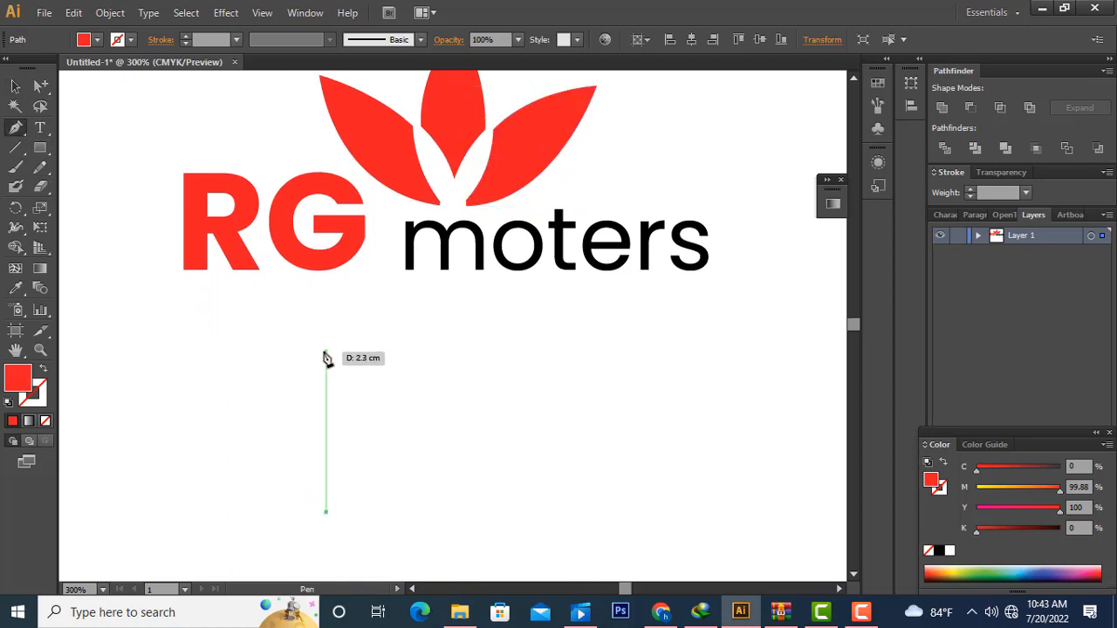
drag(325, 353, 391, 238)
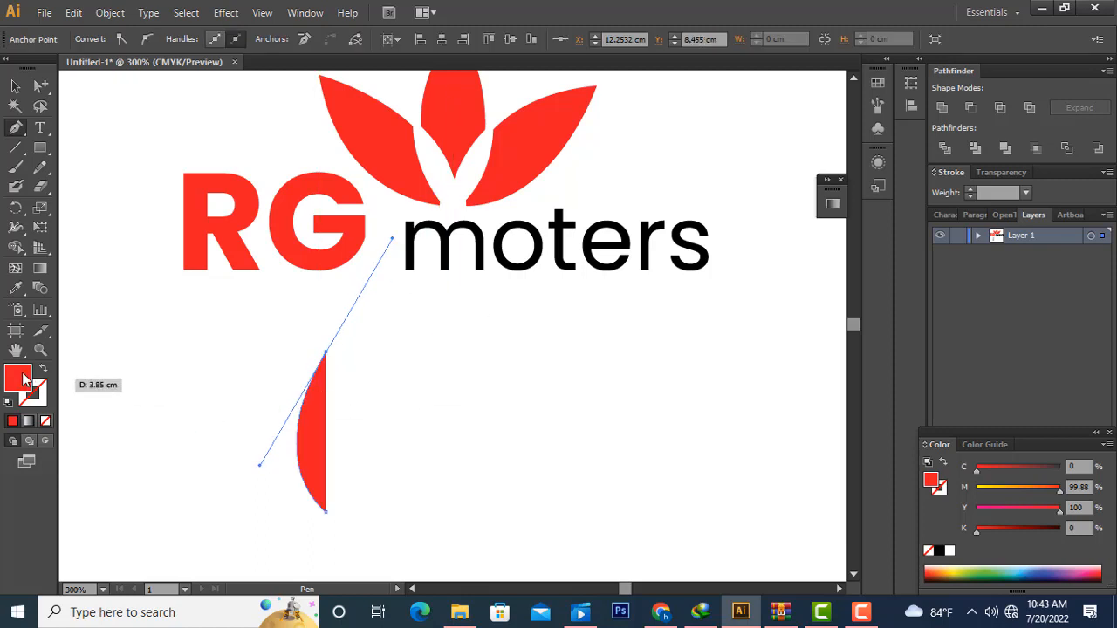
click(45, 420)
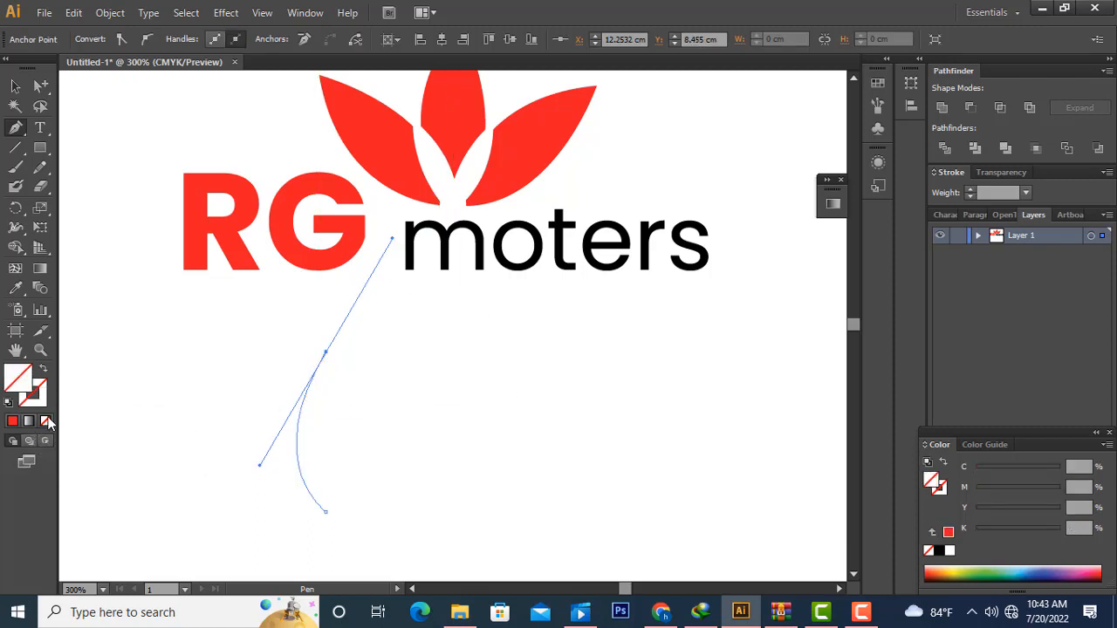
Step: Try to give the curved path a near-black stroke with the Color Picker
double_click(42, 400)
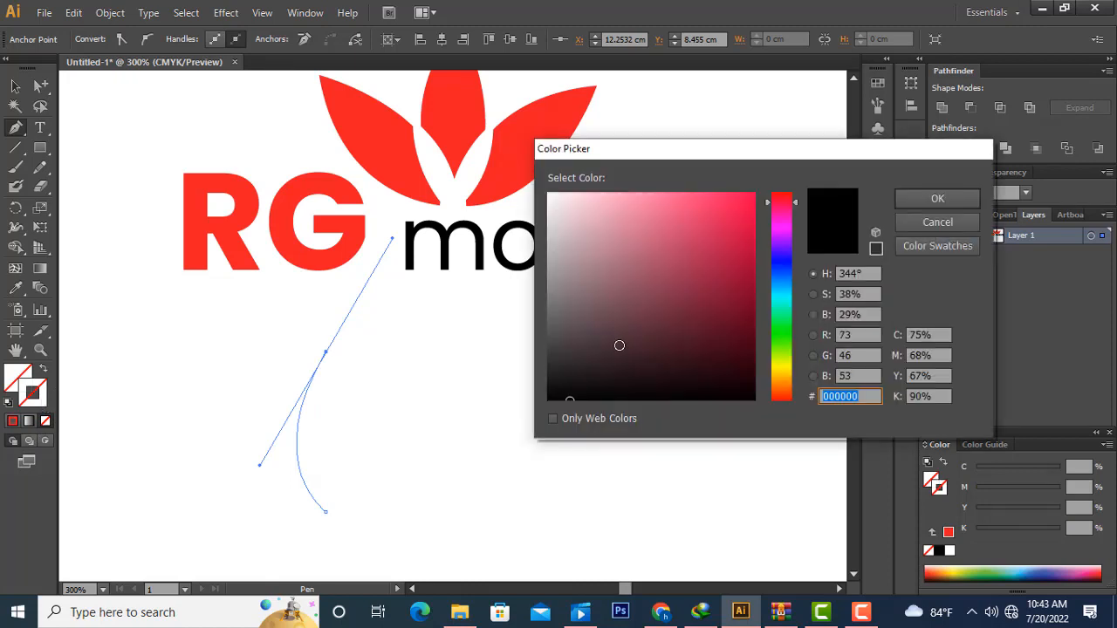
click(906, 202)
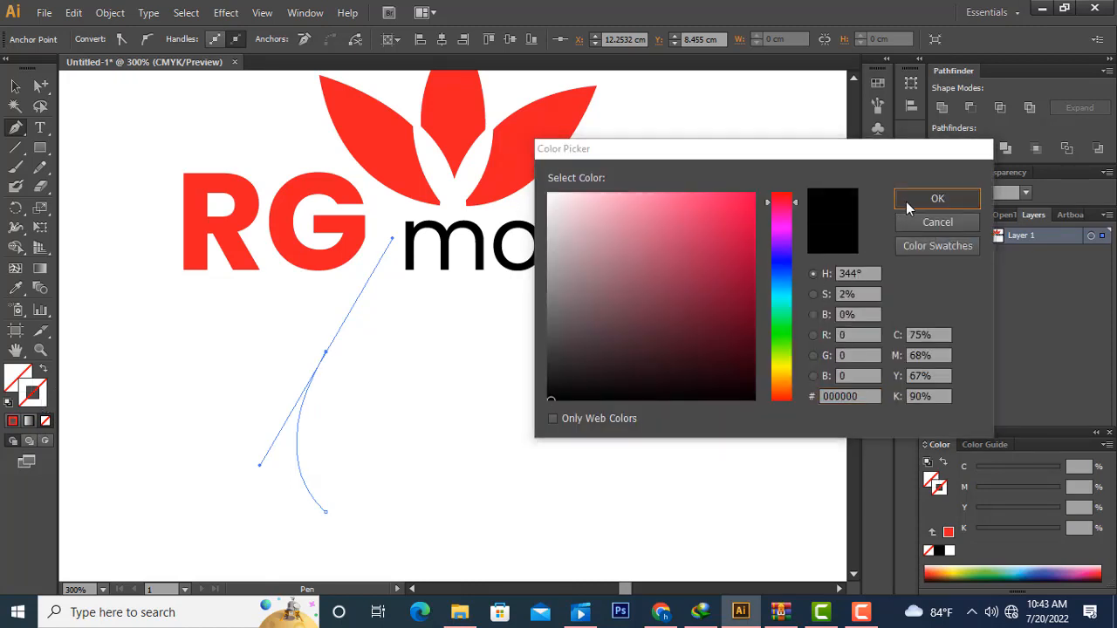
key(v)
click(307, 382)
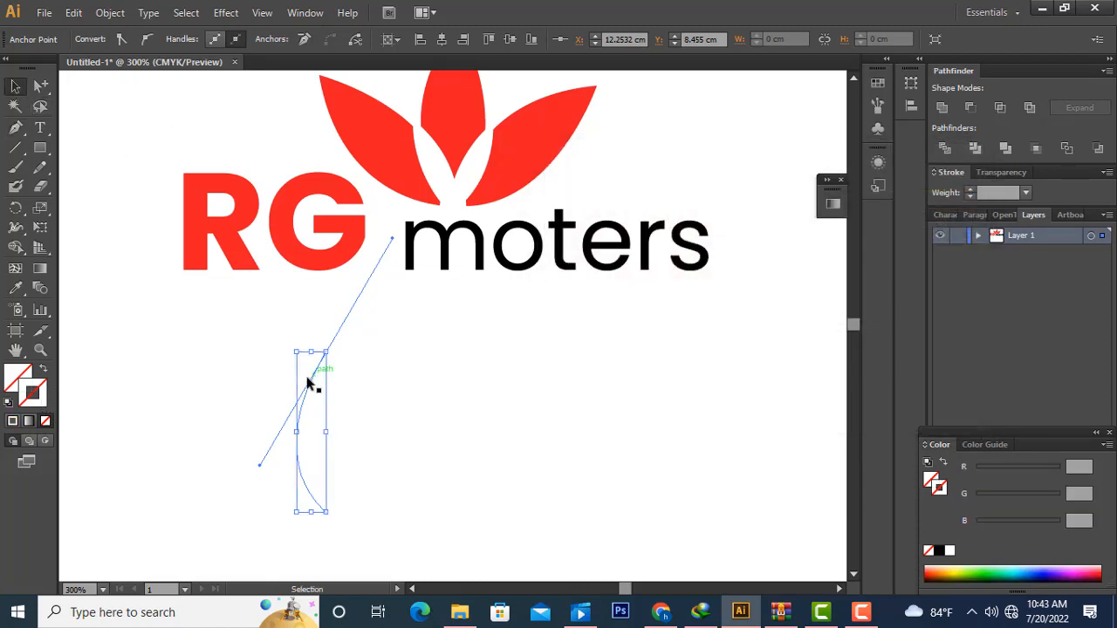
click(357, 384)
click(302, 387)
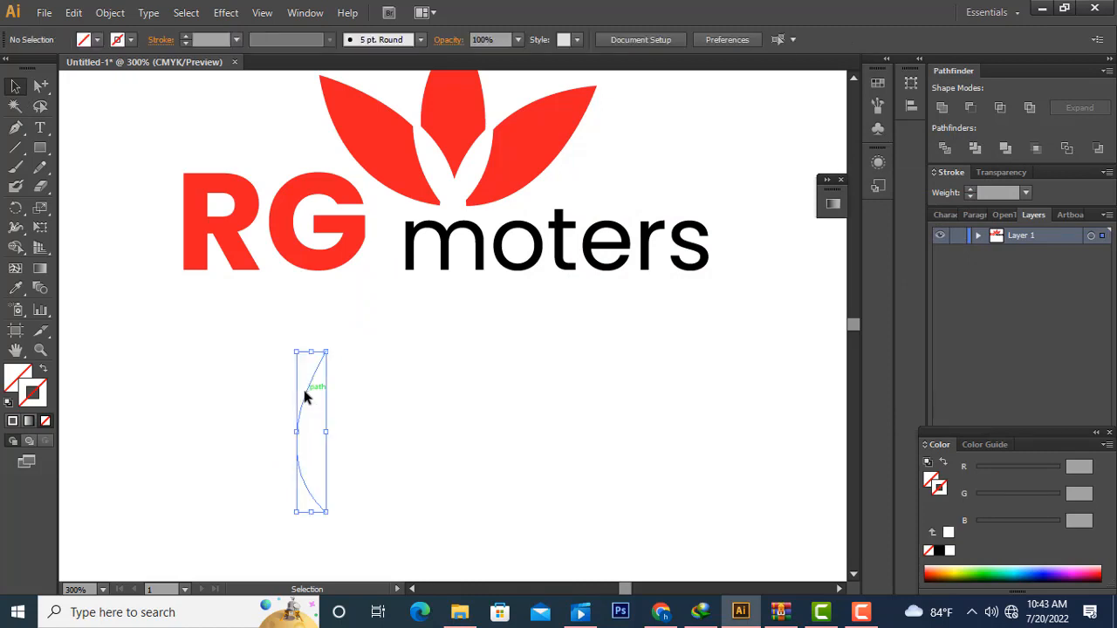
double_click(33, 394)
drag(550, 384, 538, 390)
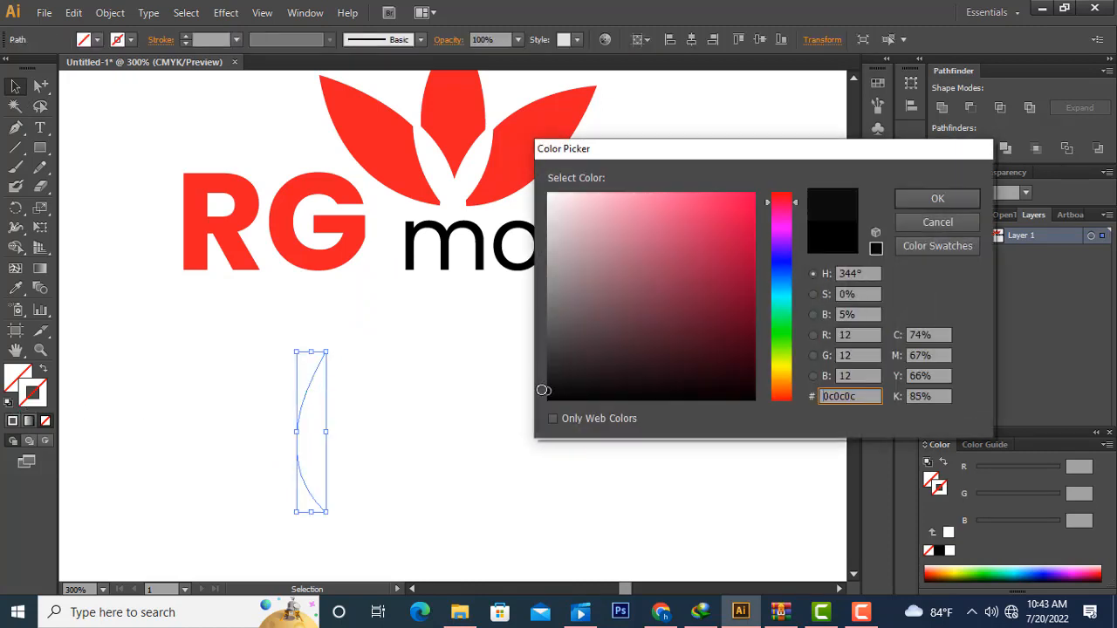
click(951, 207)
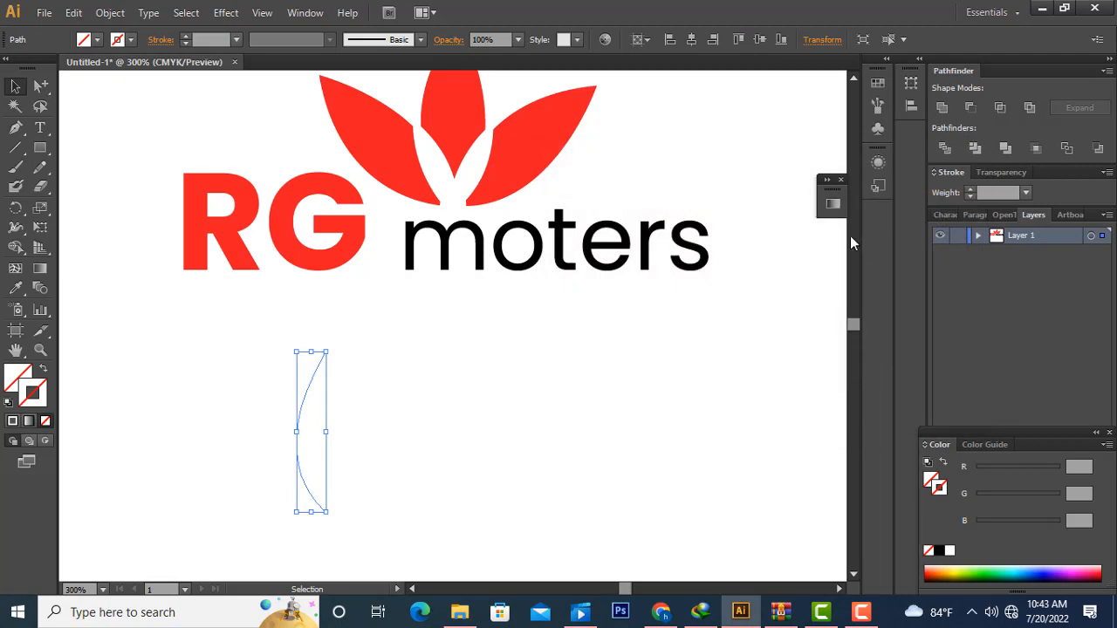
Step: Give the curved path a black swatch stroke with a weight of 0.5 pt
click(130, 40)
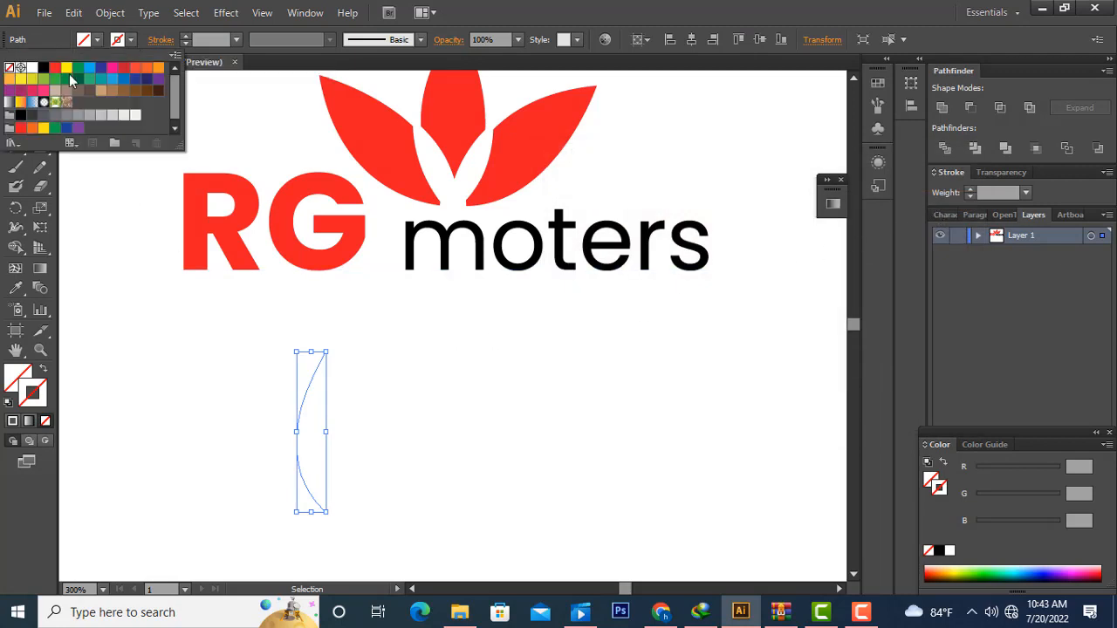
click(42, 69)
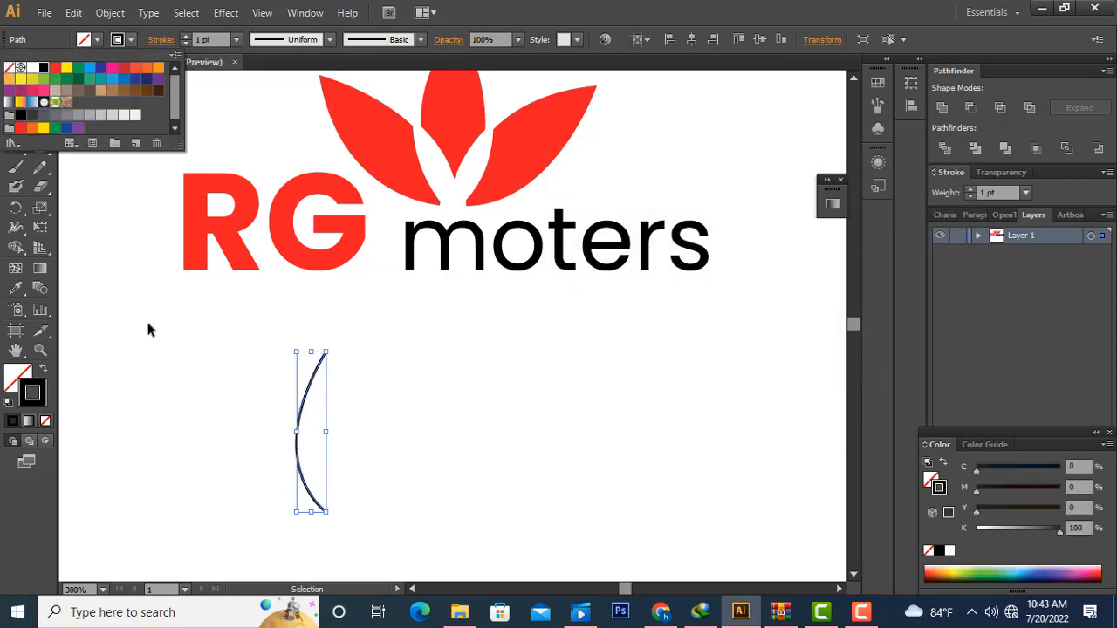
click(203, 41)
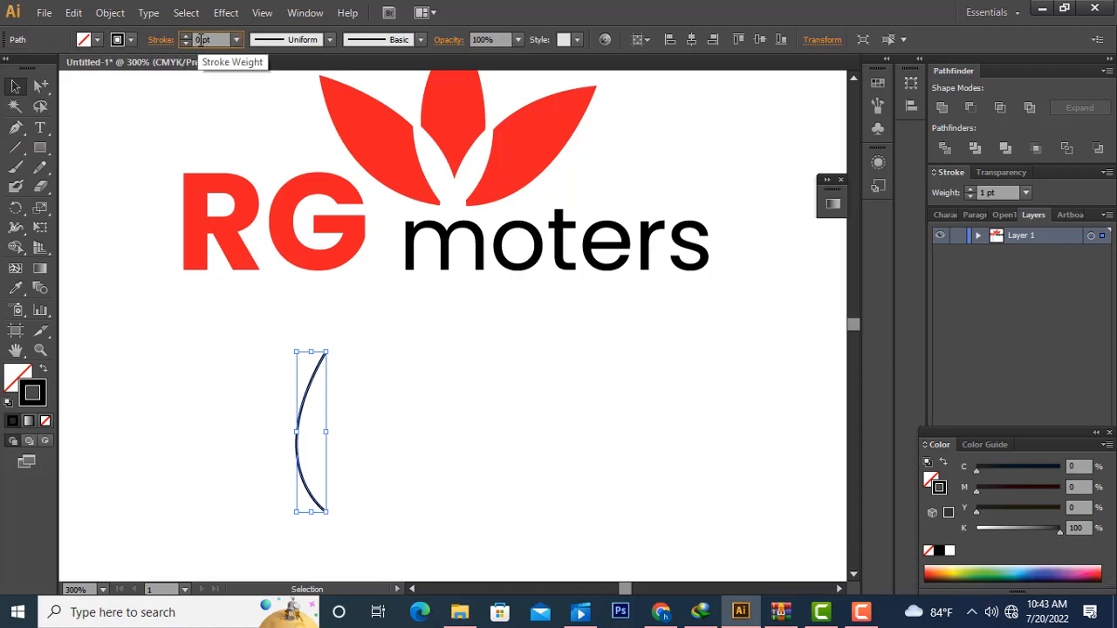
text(0.5)
key(Return)
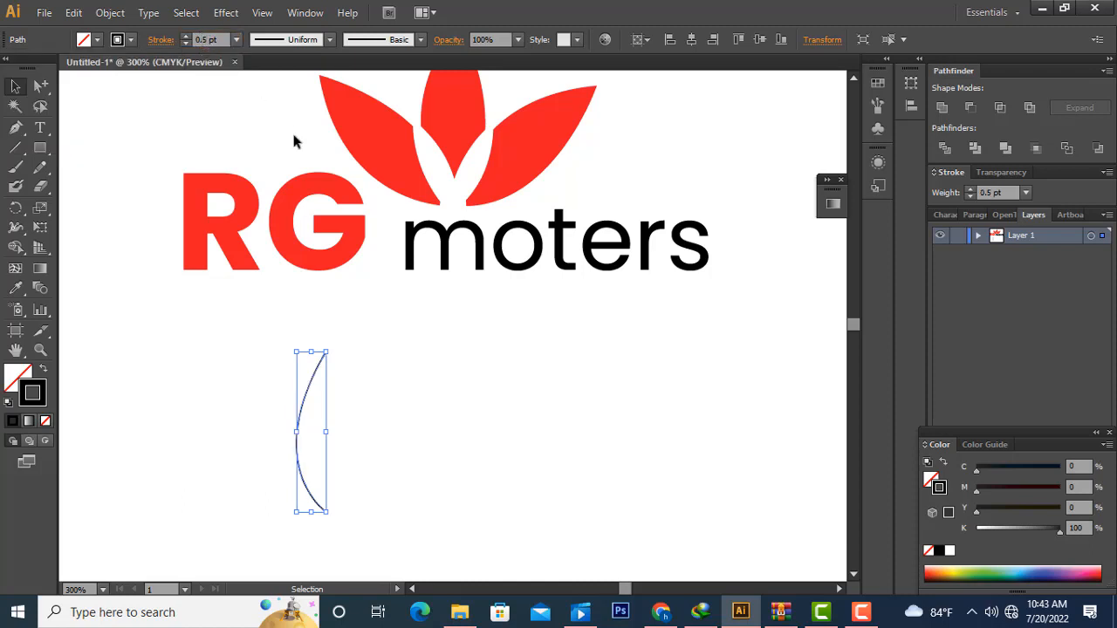
click(382, 417)
Step: Duplicate the black curve and place the copy just to the right of the original
scroll(383, 415, down, 3)
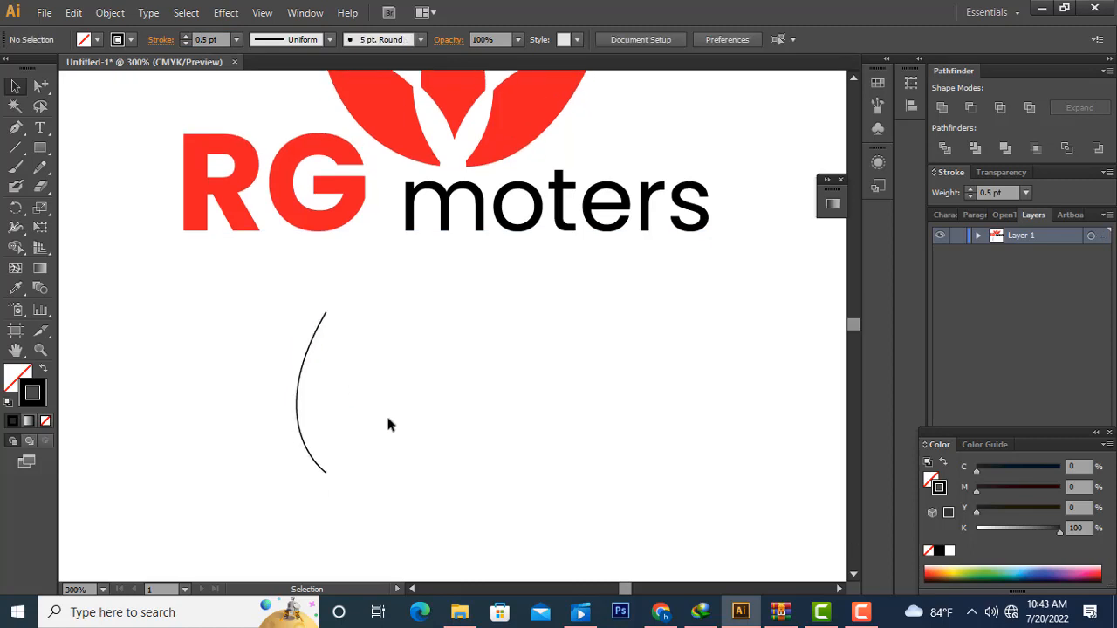
scroll(387, 425, up, 1)
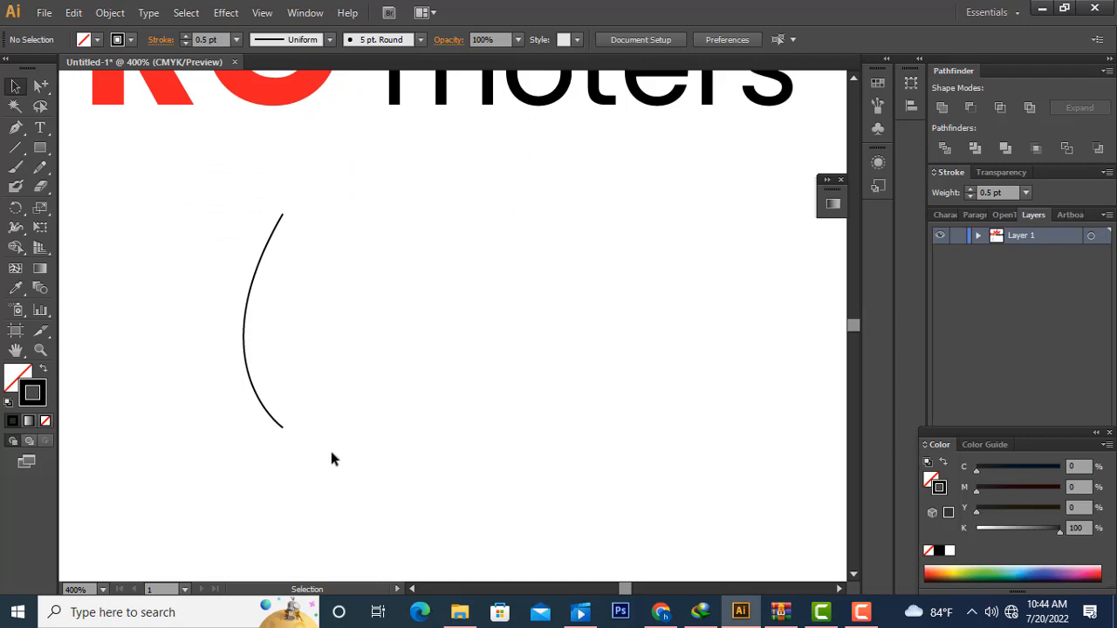
click(278, 425)
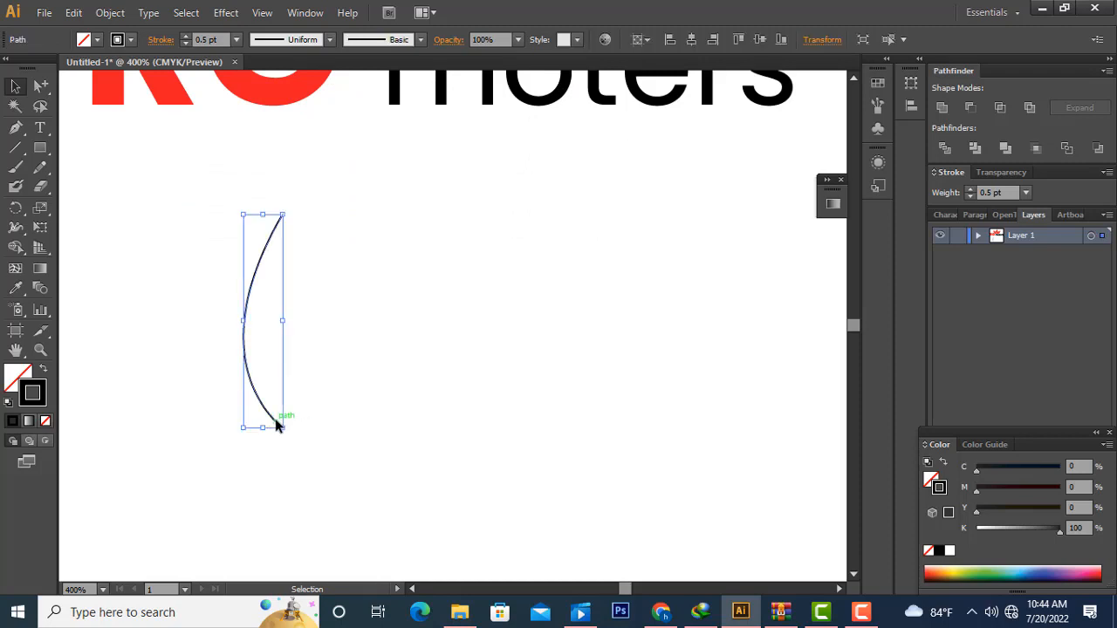
drag(277, 425, 327, 419)
Step: Reflect the copied curve across the vertical axis and align its ends with the original to form a leaf outline
right_click(328, 420)
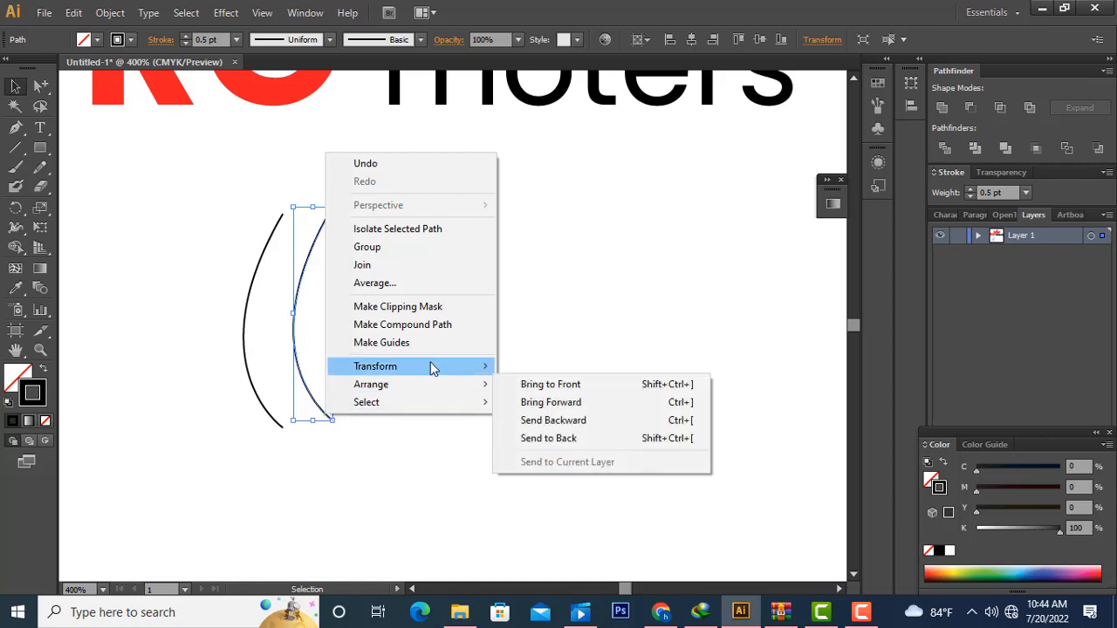
mouse_move(436, 366)
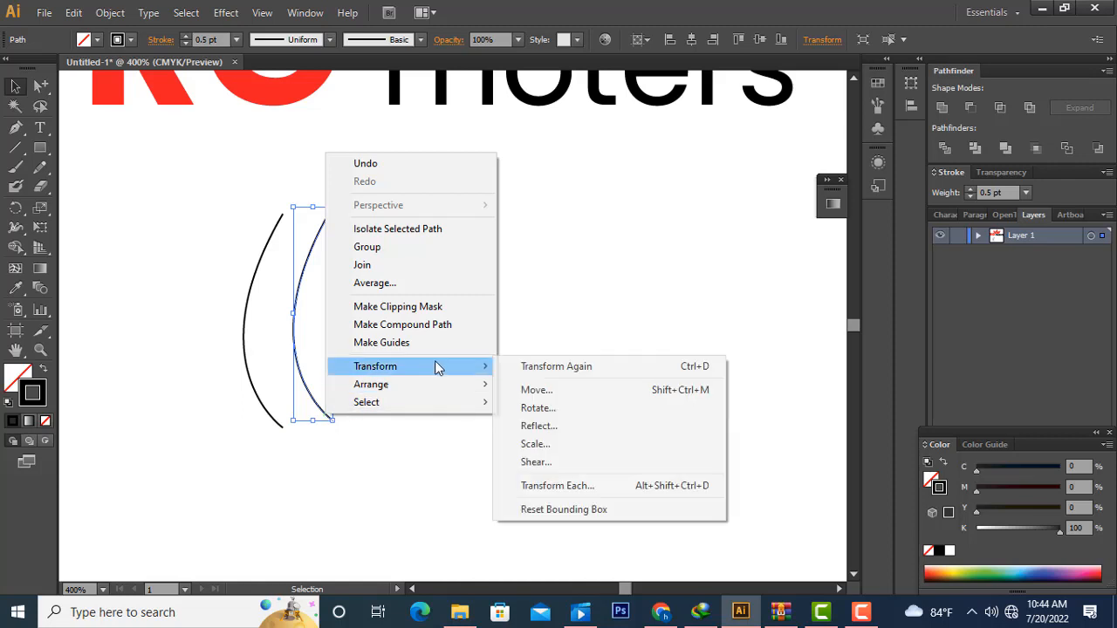
click(539, 428)
click(884, 317)
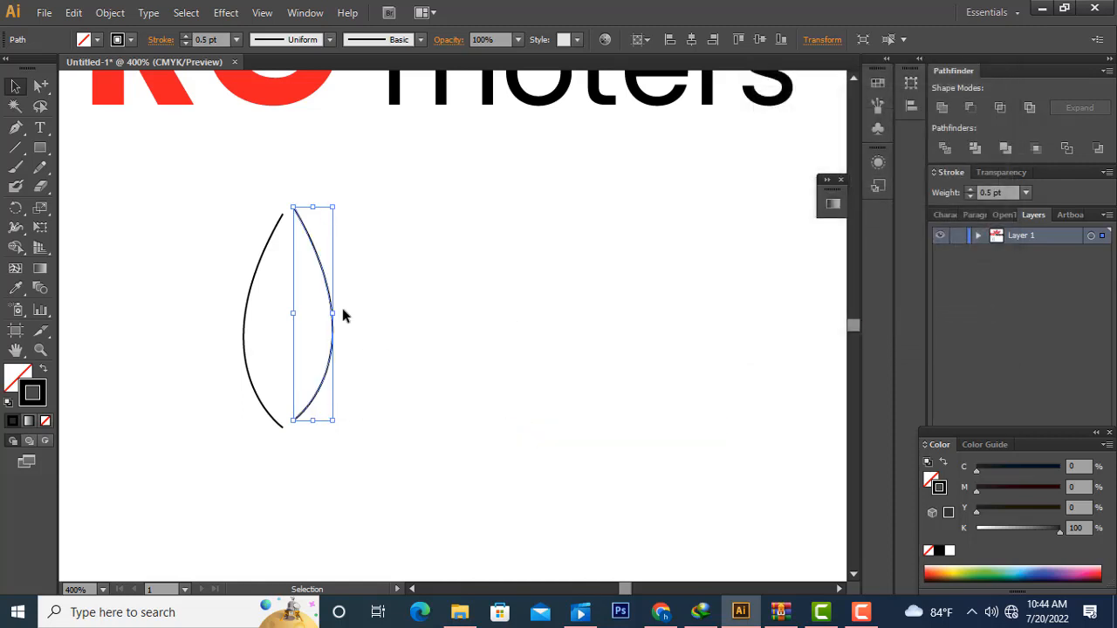
drag(332, 335, 322, 346)
click(445, 342)
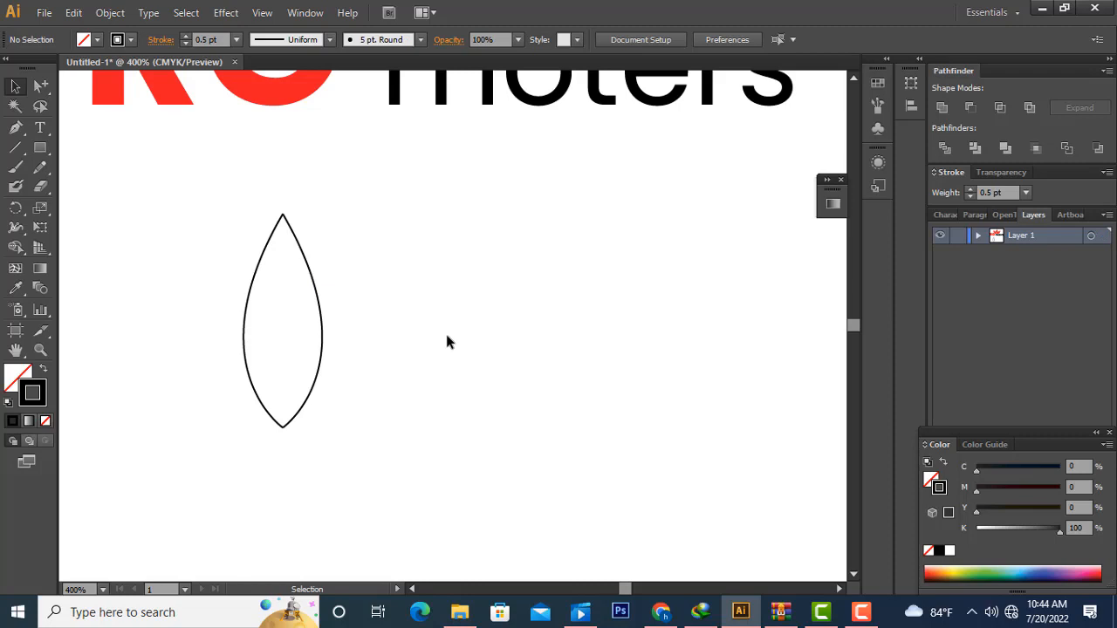
drag(219, 209, 297, 271)
key(ctrl+z)
click(437, 407)
drag(421, 461, 173, 214)
click(389, 506)
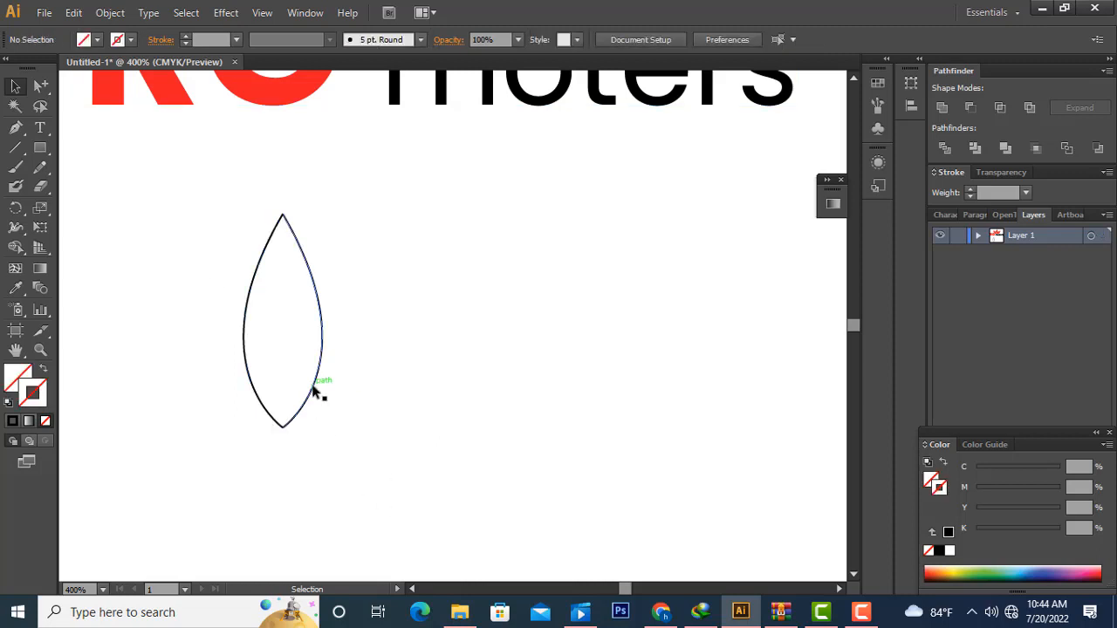
Step: Select both halves of the leaf outline and move them together down and to the right
click(315, 386)
shift+click(249, 384)
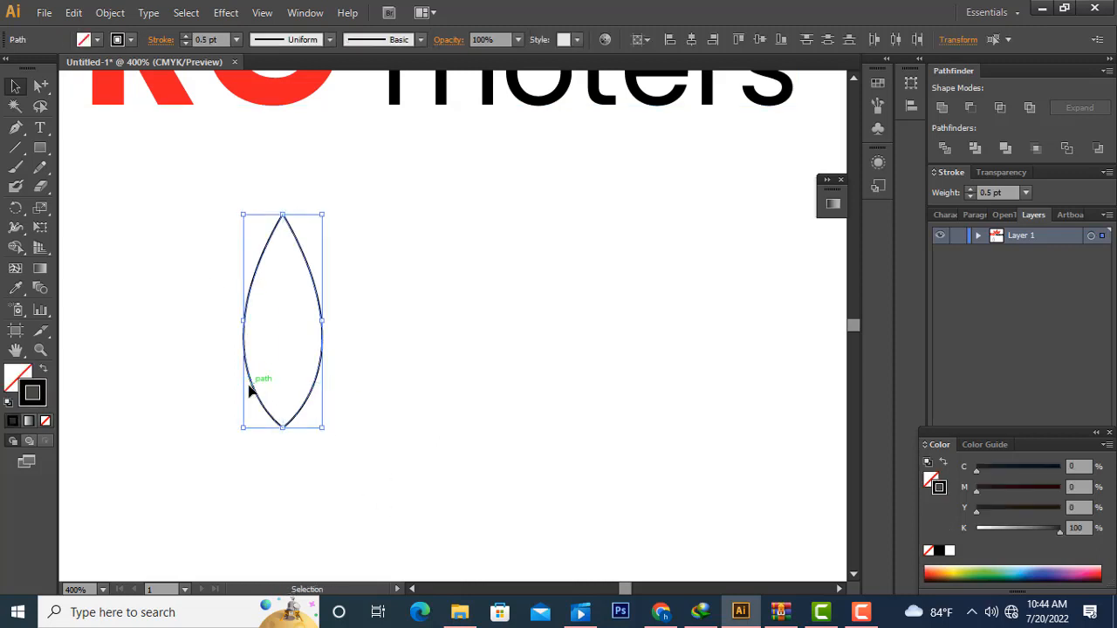
drag(251, 393, 305, 490)
scroll(454, 442, down, 2)
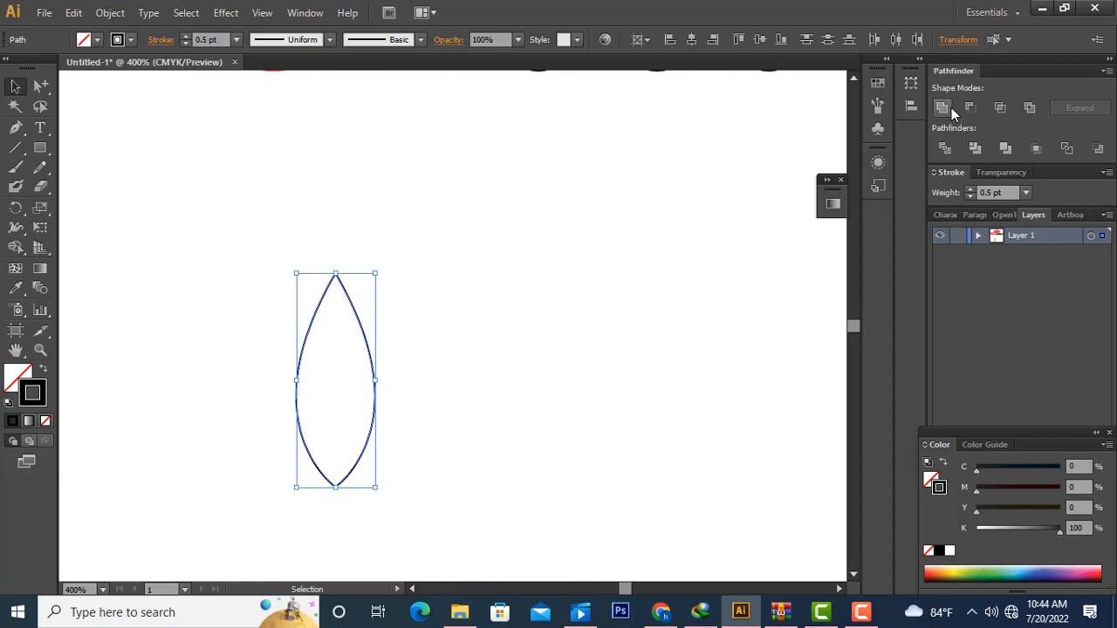
Step: Try to combine the two leaf halves with the Pathfinder Merge operation
click(301, 10)
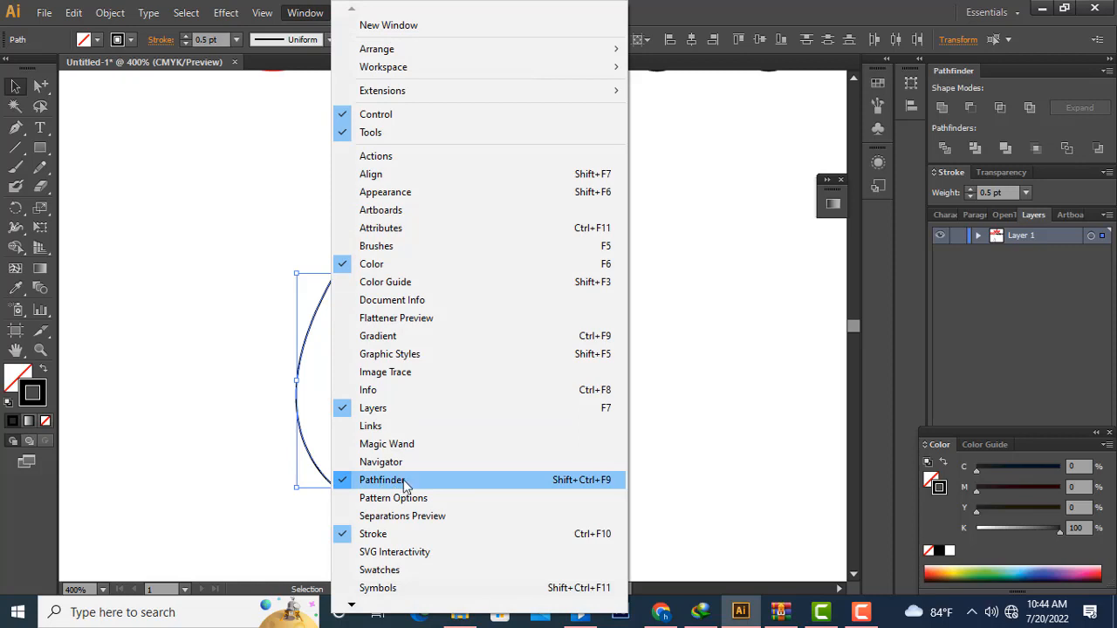
click(783, 339)
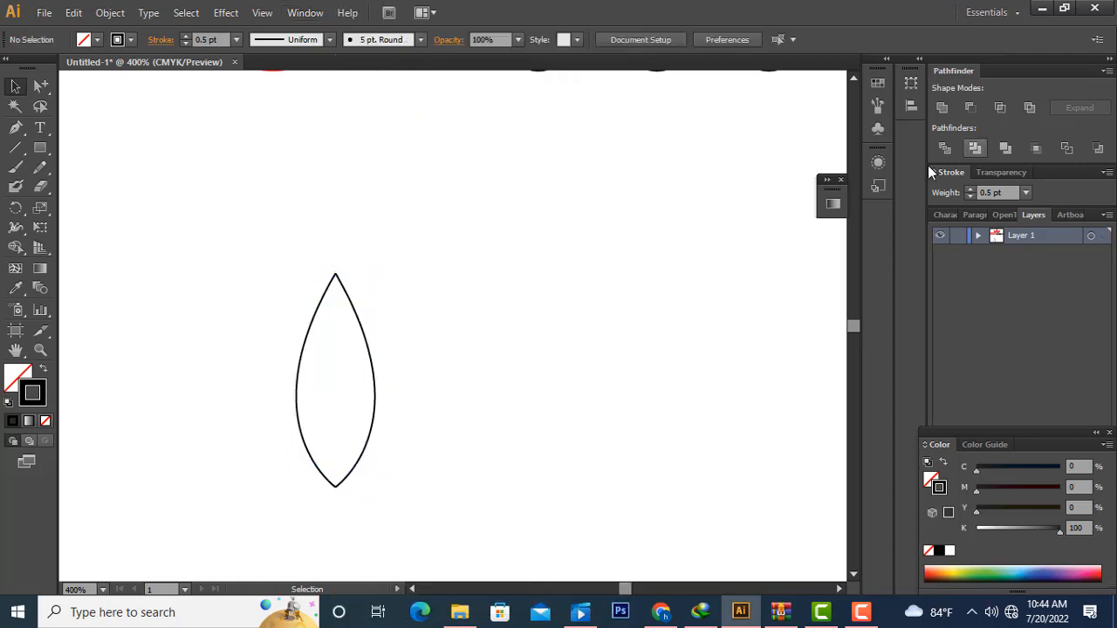
drag(283, 268, 415, 515)
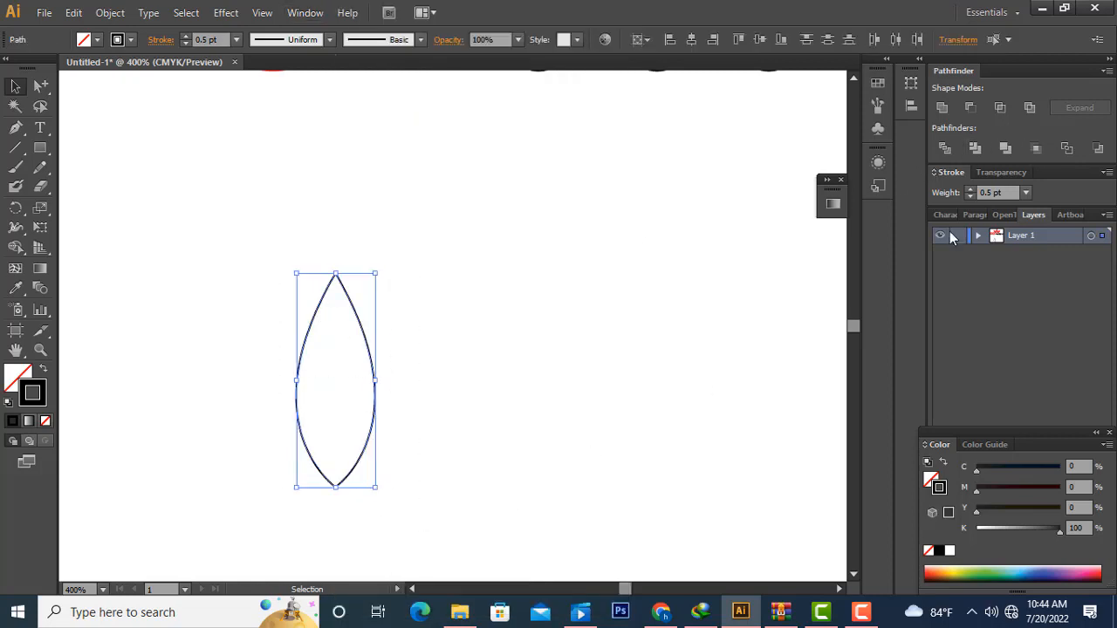
click(1004, 149)
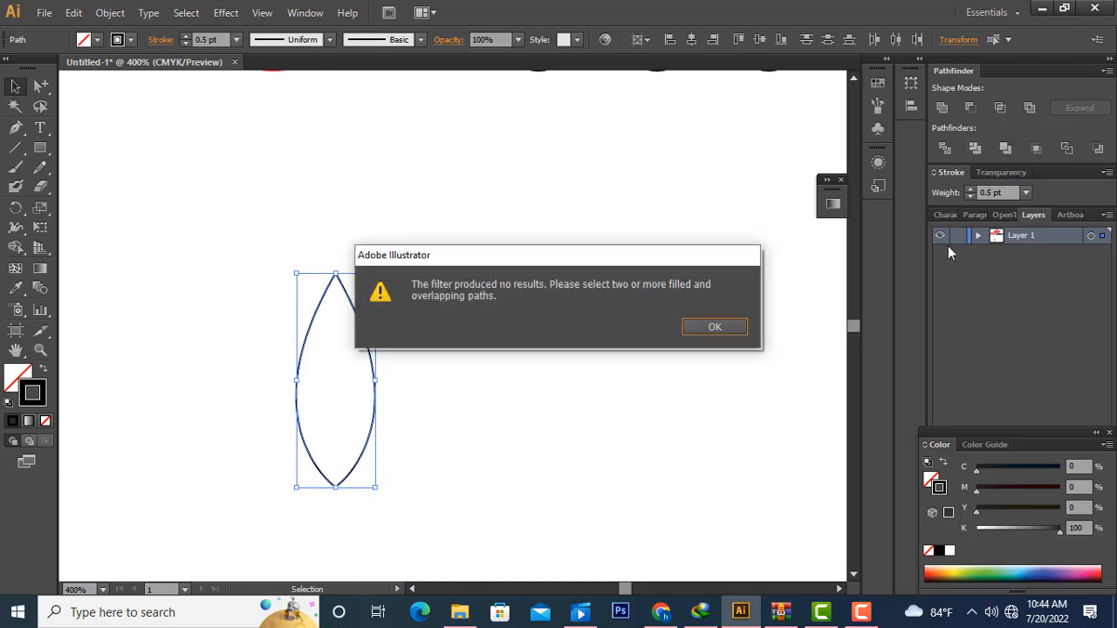
click(715, 326)
Step: Select both halves of the leaf outline and group them
click(553, 333)
drag(247, 273, 442, 553)
right_click(358, 429)
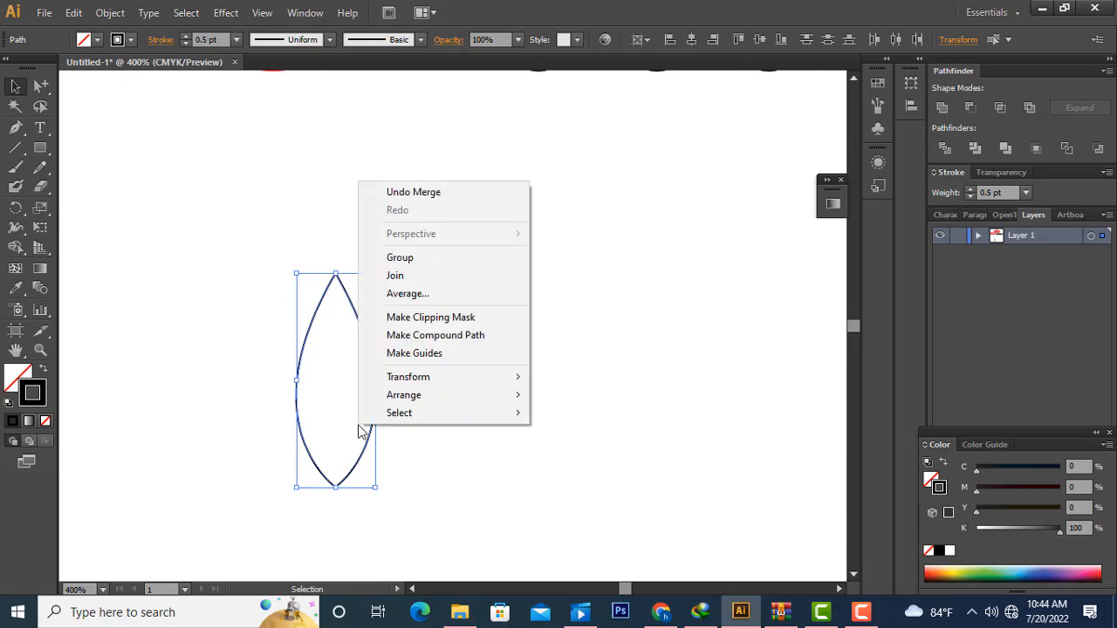
click(403, 259)
Step: Fill the leaf group with bright red, C 0, M 100, Y 69.17, K 0
double_click(16, 377)
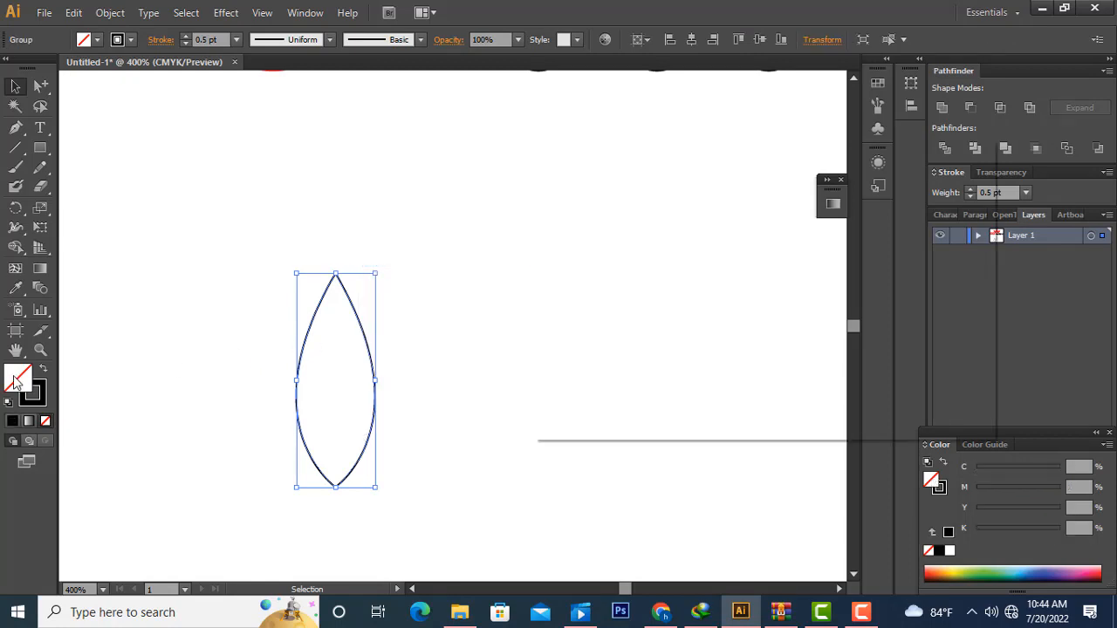
mouse_move(667, 337)
mouse_down()
mouse_move(759, 199)
mouse_move(755, 287)
mouse_move(771, 192)
mouse_move(773, 202)
mouse_up()
click(927, 198)
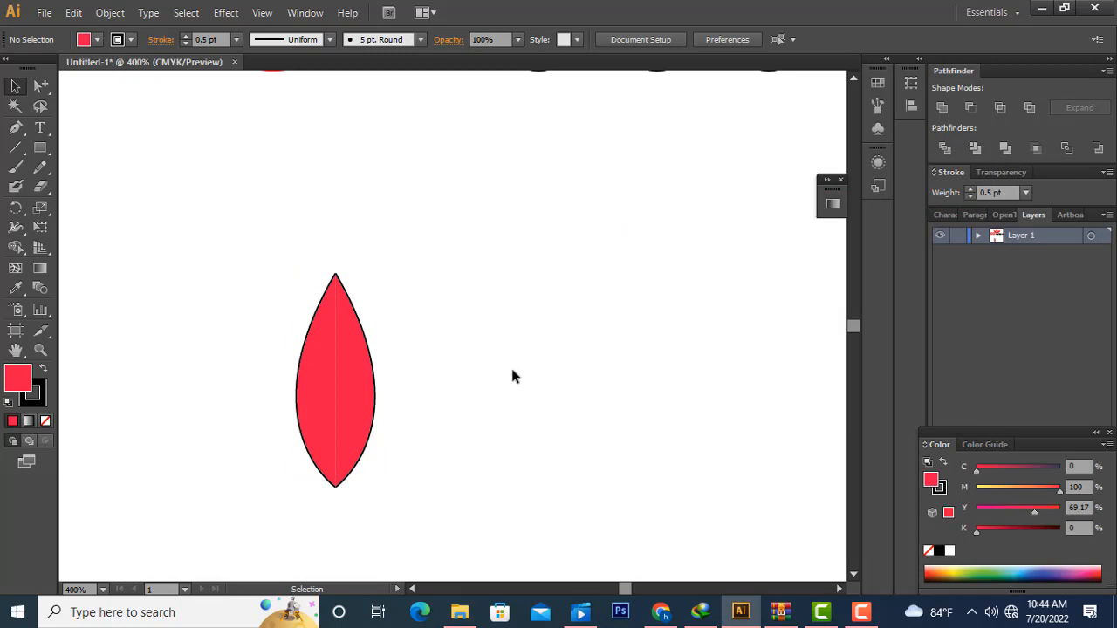
Step: Examine the seam between the two red leaf halves up close
scroll(512, 376, down, 1)
key(ctrl+plus)
key(ctrl+plus)
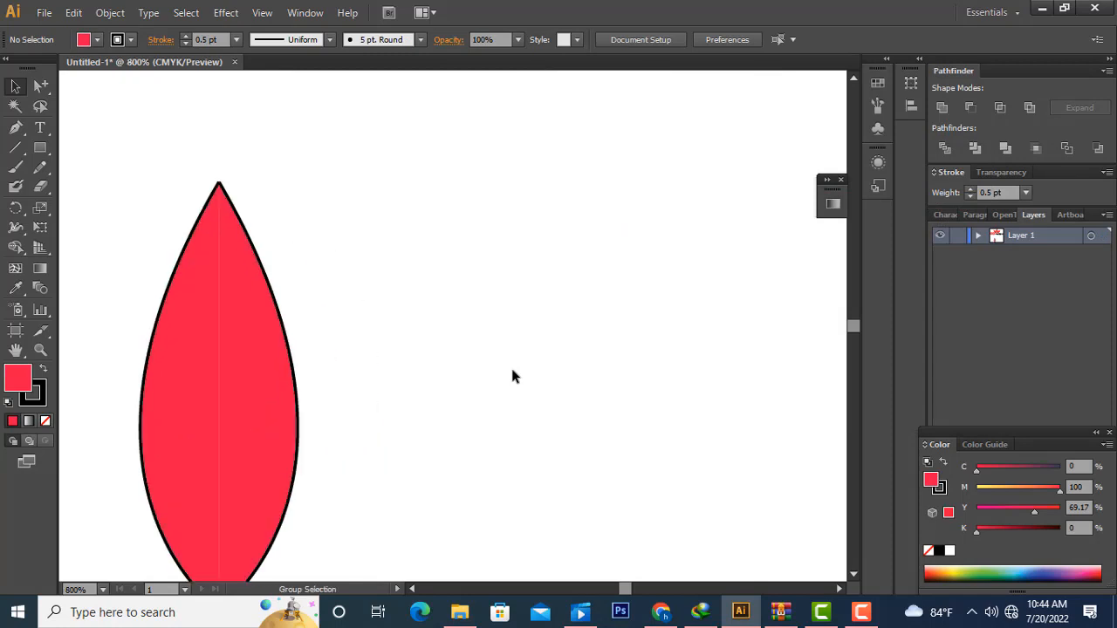
drag(511, 369, 576, 323)
click(383, 345)
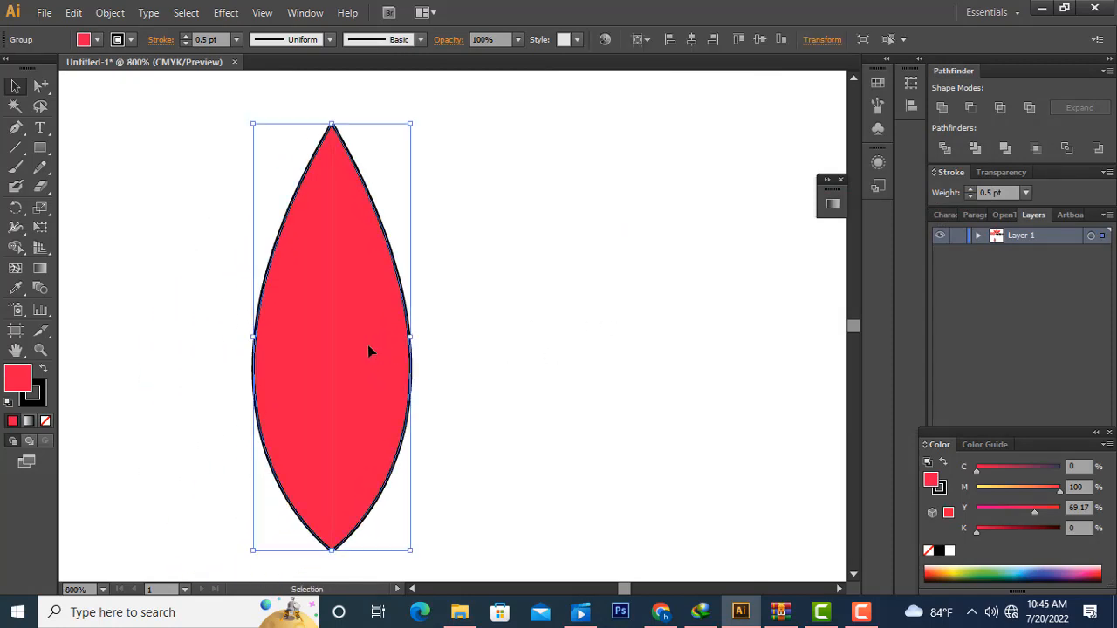
click(513, 323)
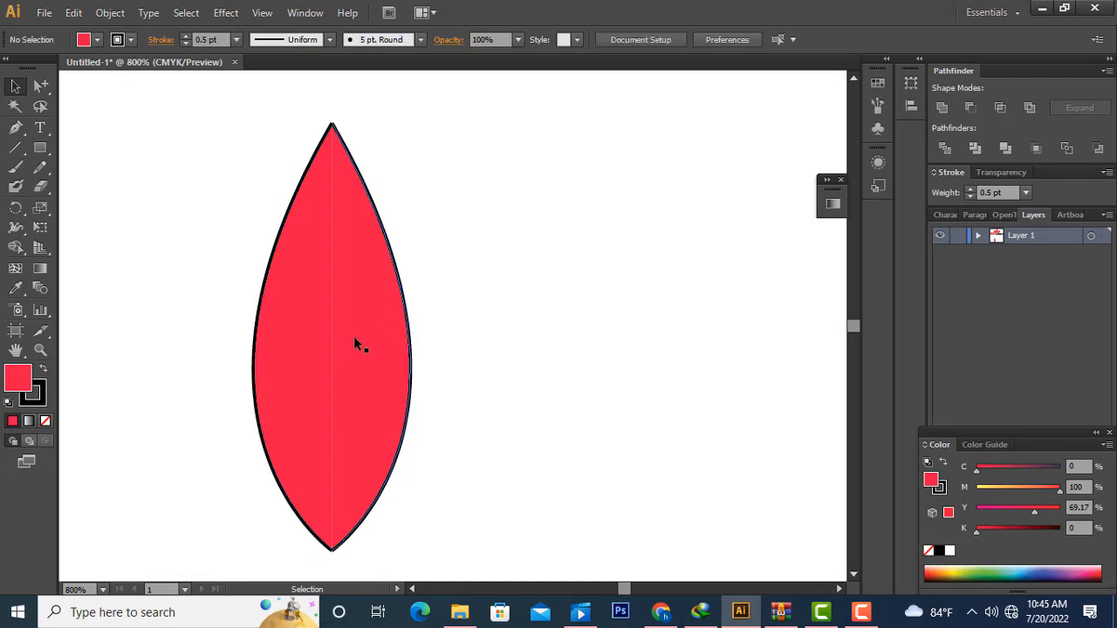
click(353, 339)
right_click(356, 344)
click(521, 262)
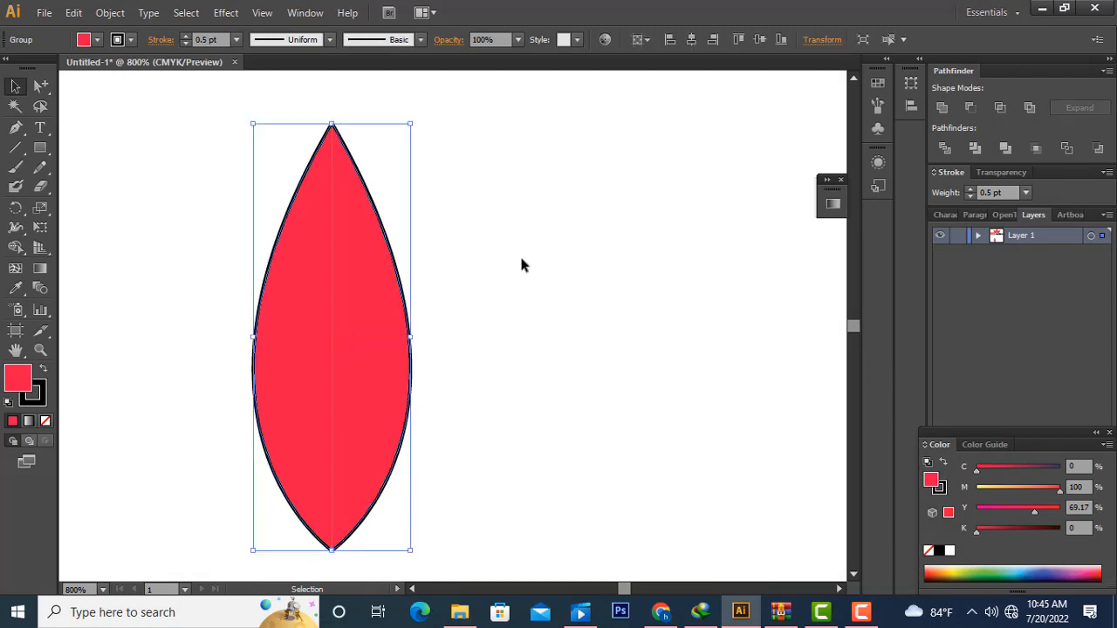
key(ctrl+minus)
key(ctrl+minus)
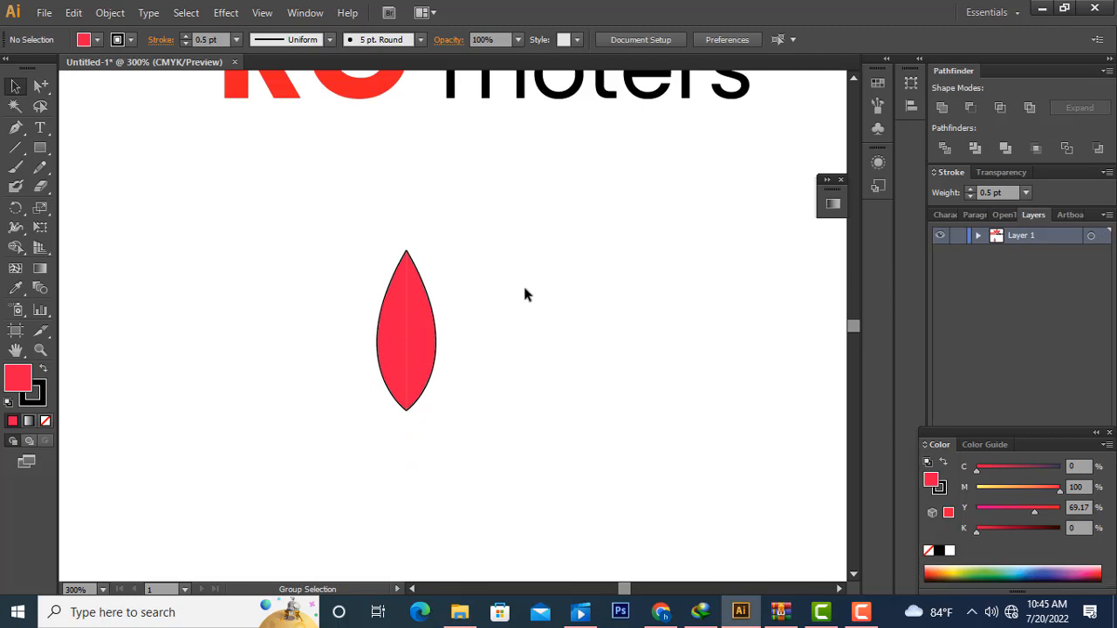
scroll(511, 309, up, 4)
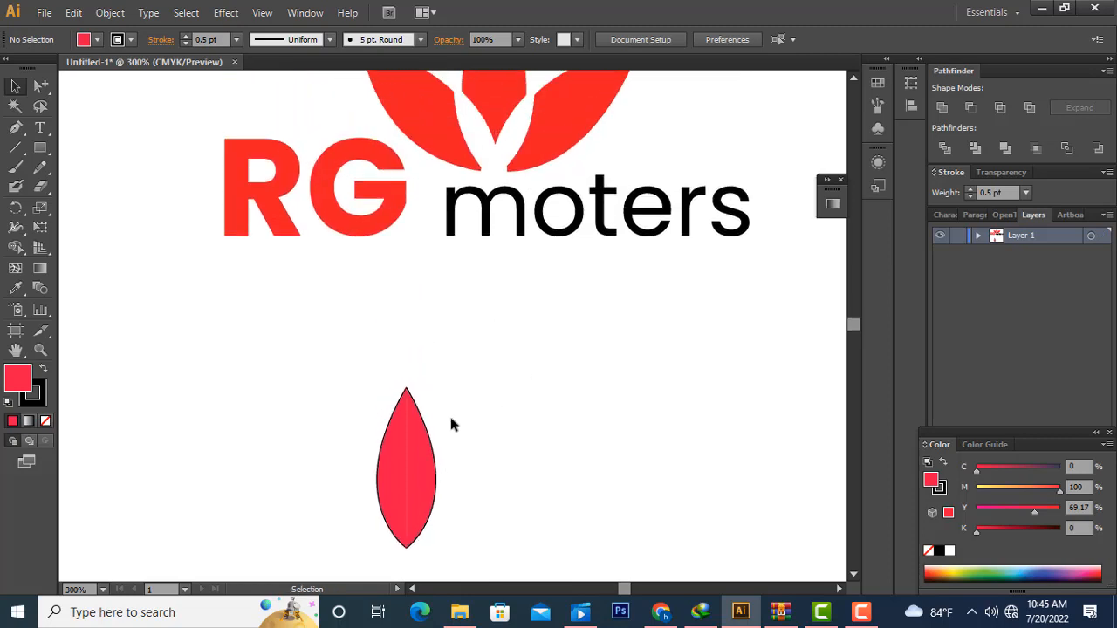
Step: Set the leaf group's stroke weight to 0 to remove its black outline
click(421, 448)
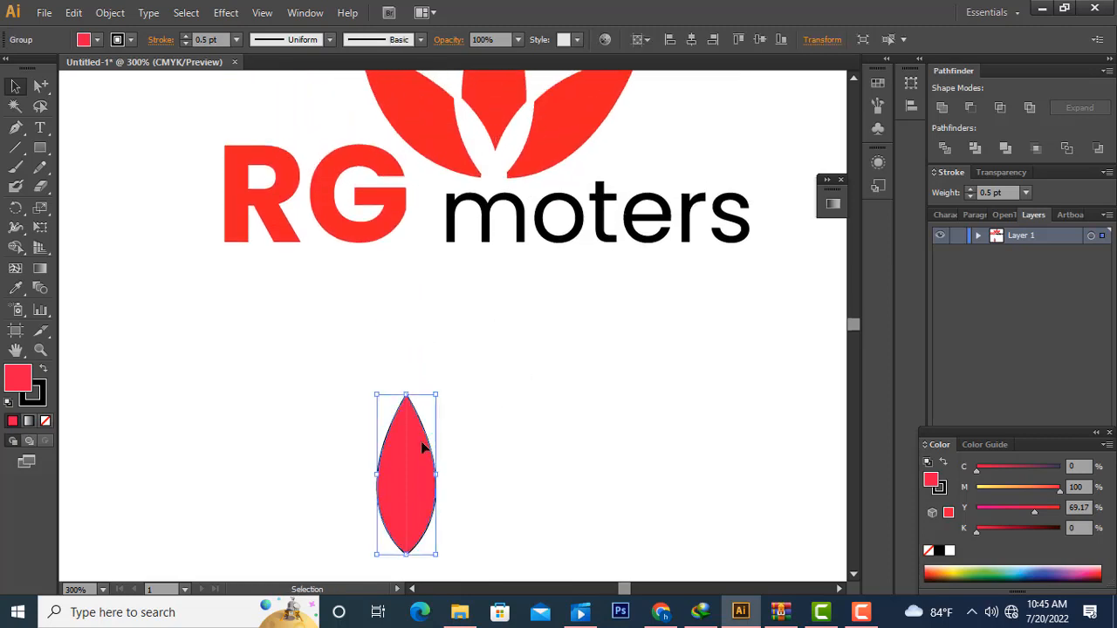
double_click(203, 41)
text(0)
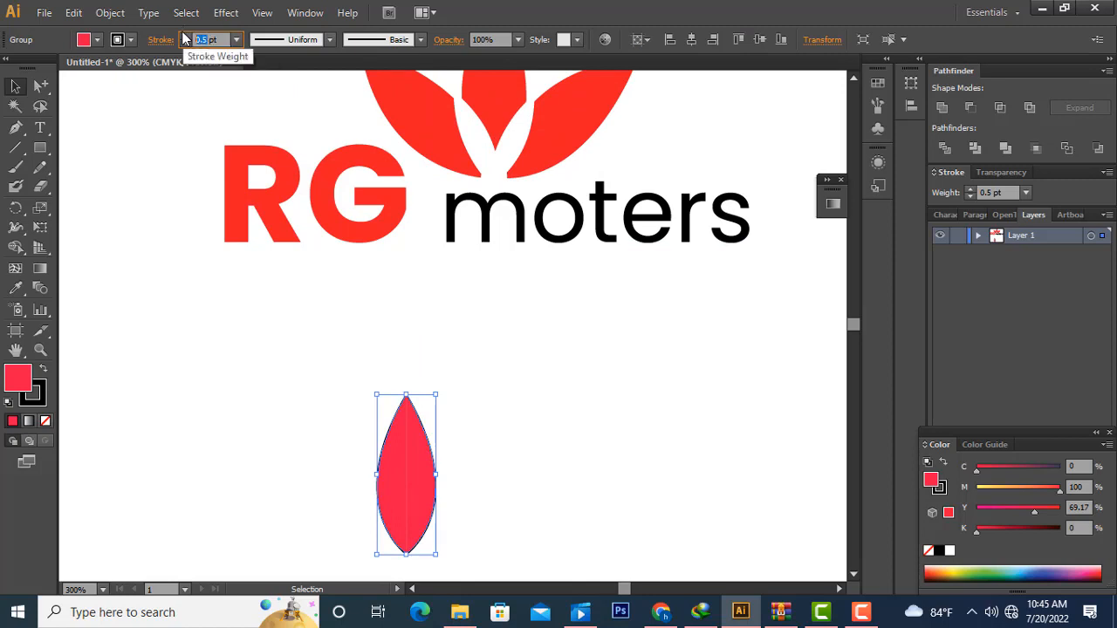
key(Return)
click(550, 358)
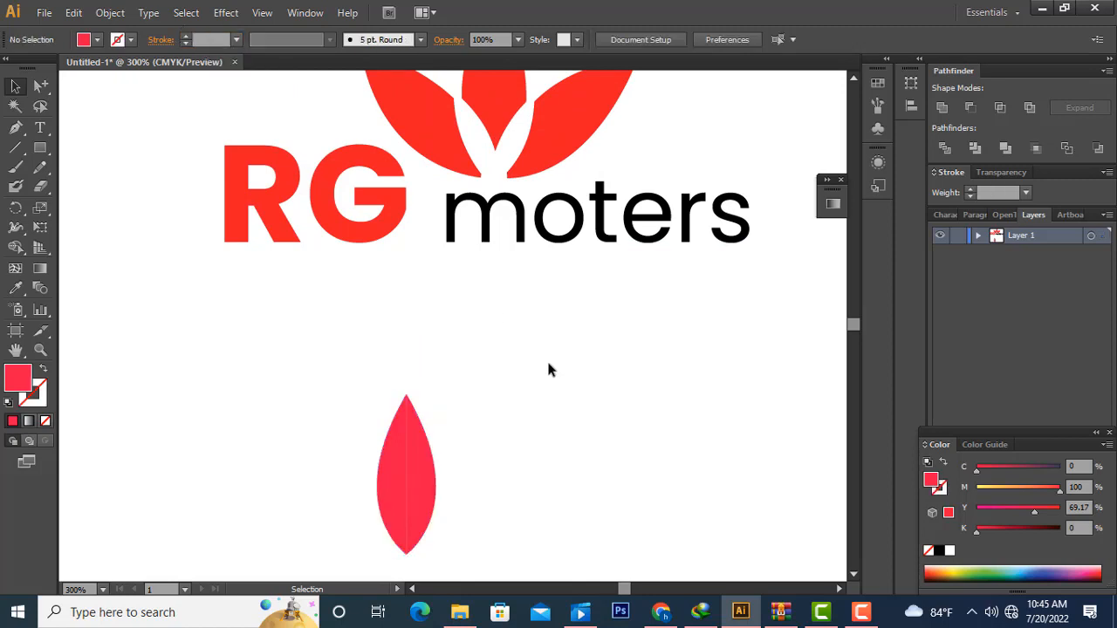
Step: Move the red leaf up and to the right beneath the wordmark and apply Pathfinder Divide to it
scroll(546, 357, down, 1)
drag(349, 347, 494, 559)
drag(411, 498, 467, 418)
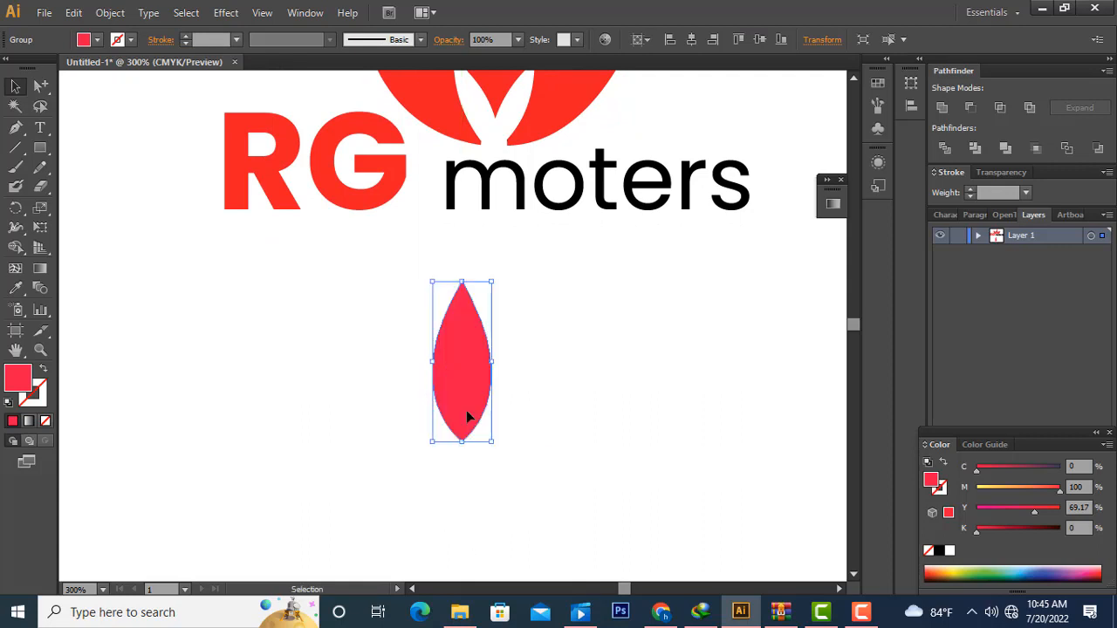
click(945, 149)
click(559, 384)
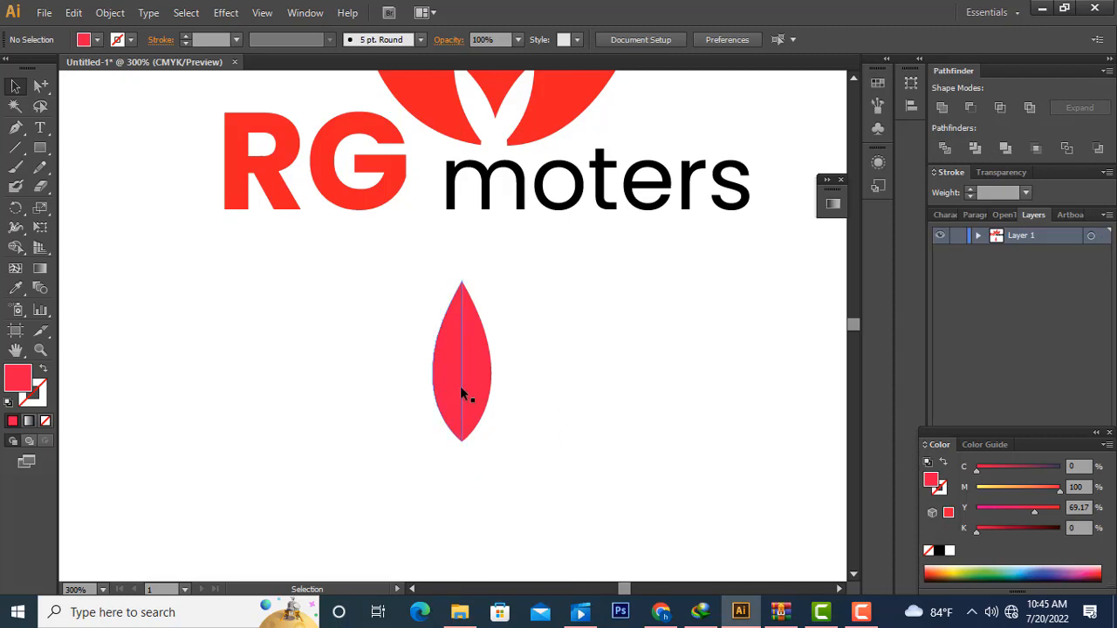
Step: Try Pathfinder Merge on the divided leaf and undo it
key(ctrl+plus)
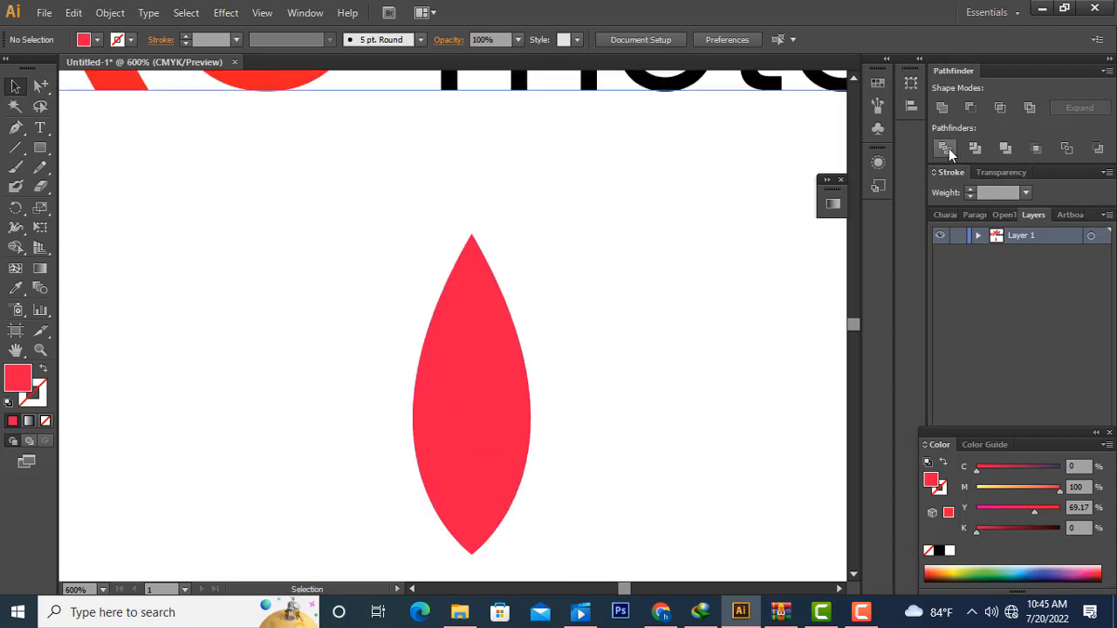
scroll(384, 397, down, 2)
click(491, 391)
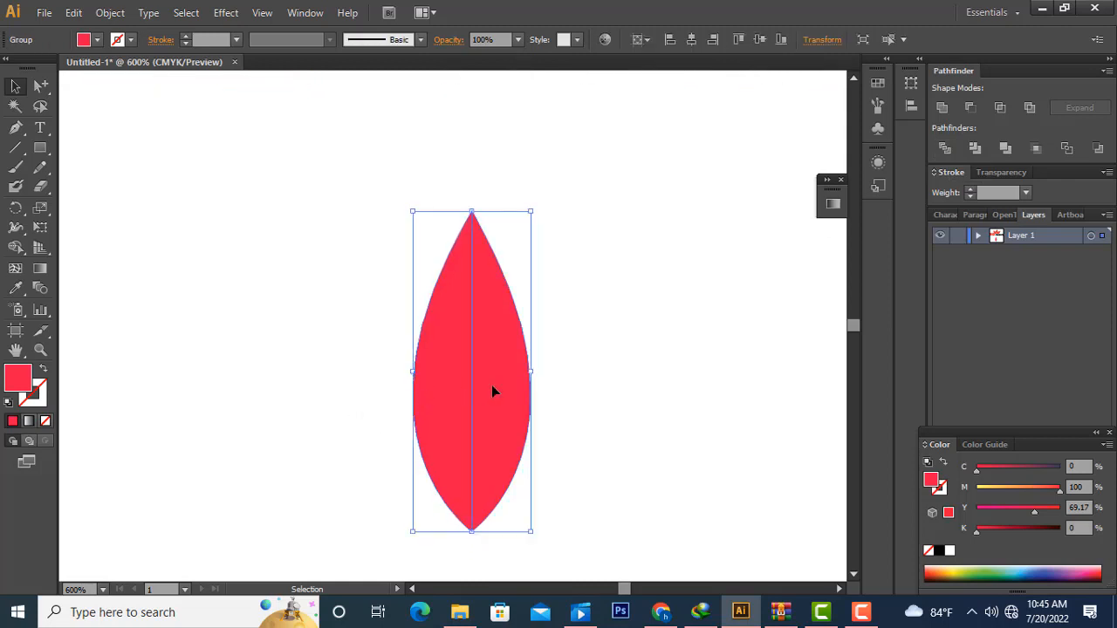
click(1003, 149)
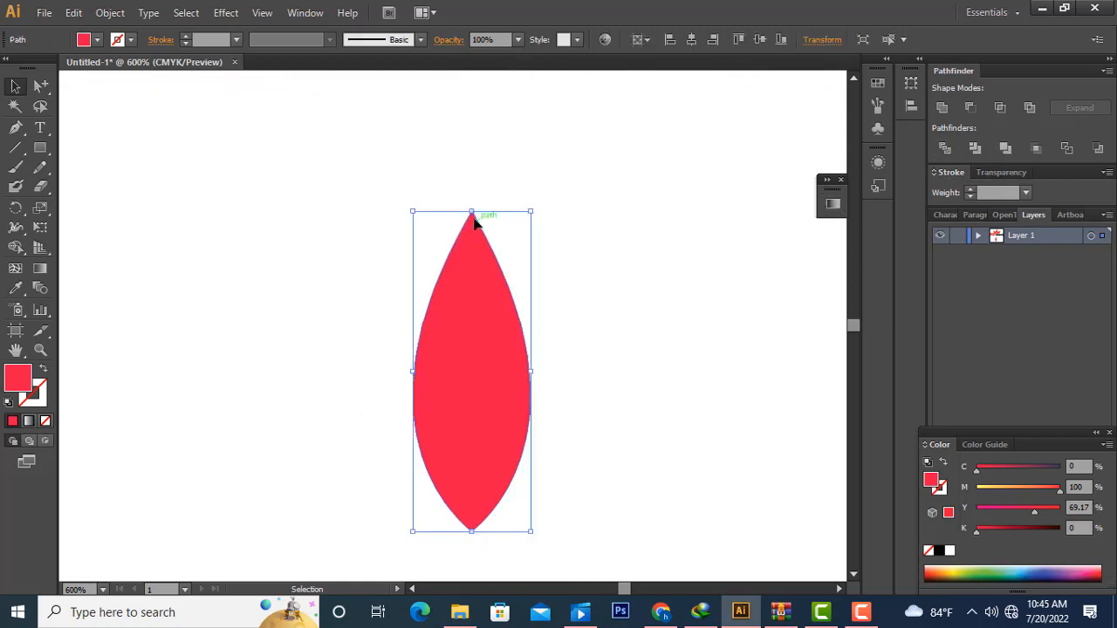
click(403, 208)
key(ctrl+z)
key(v)
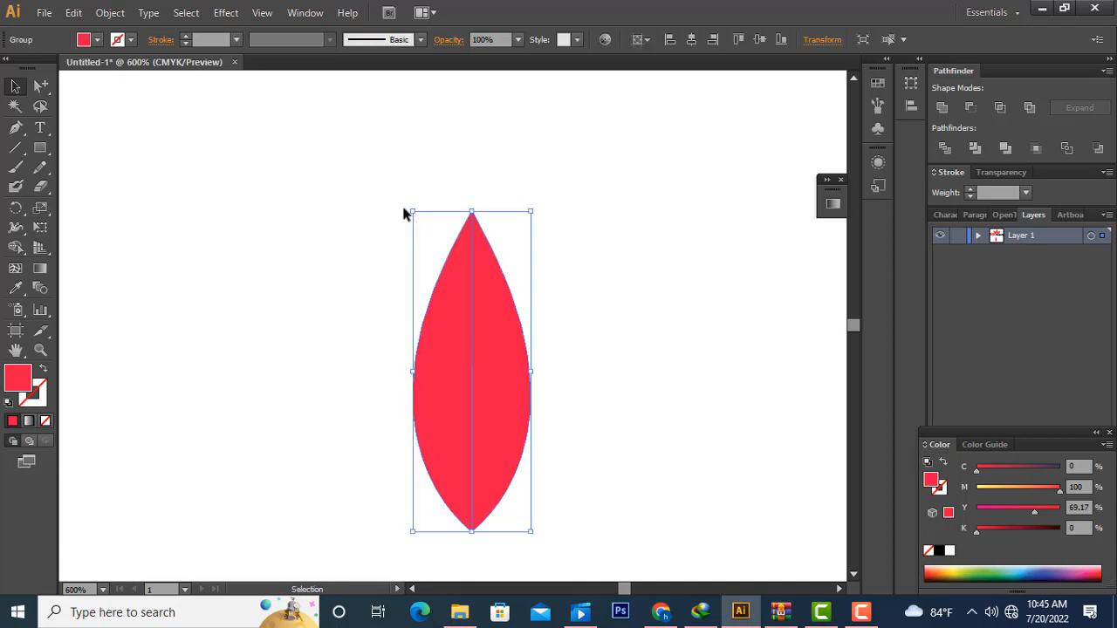
Step: Select the divided leaf and combine its halves into a single shape with Pathfinder Merge
drag(390, 204, 608, 548)
click(611, 343)
click(470, 360)
click(1003, 149)
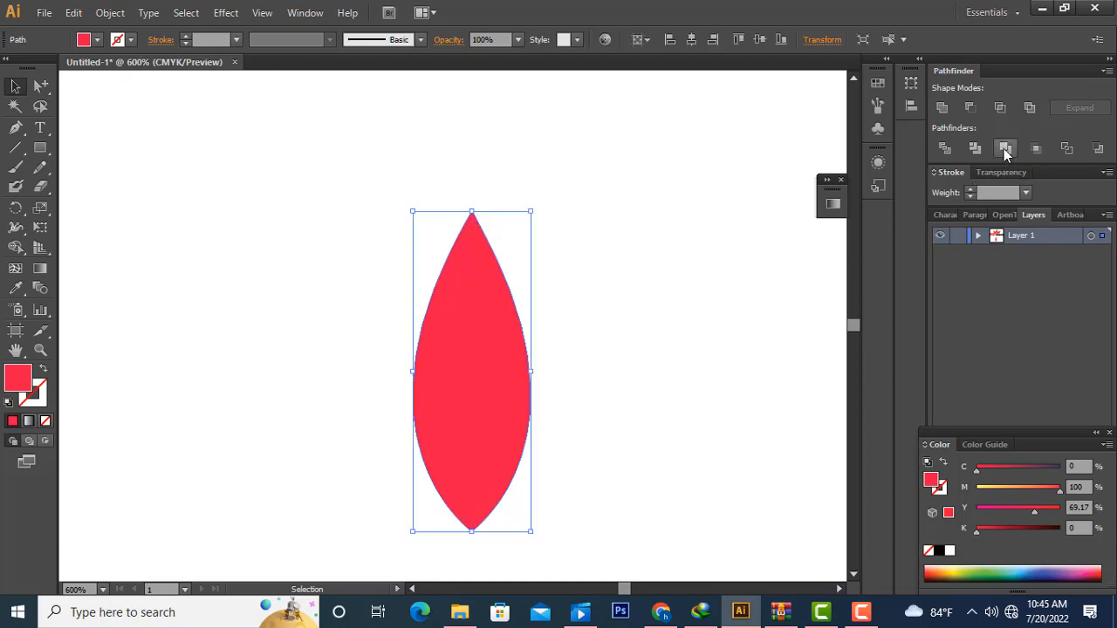
click(574, 339)
Step: Duplicate the merged leaf and place the copy side by side with the original on its right
drag(531, 367, 477, 321)
key(ctrl+minus)
key(ctrl+minus)
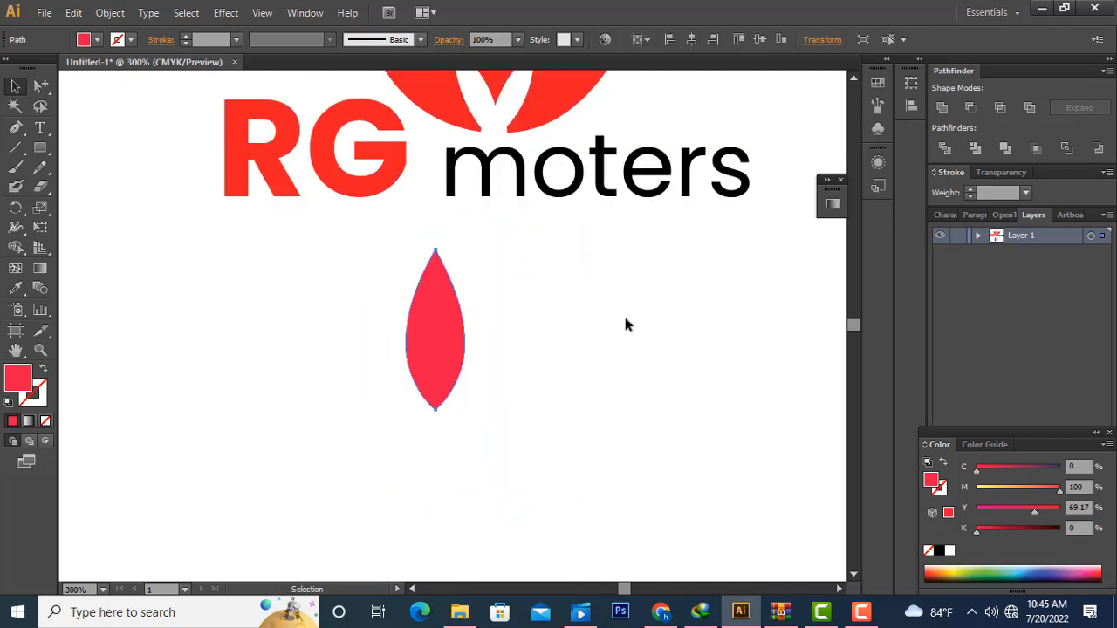
drag(431, 368, 482, 377)
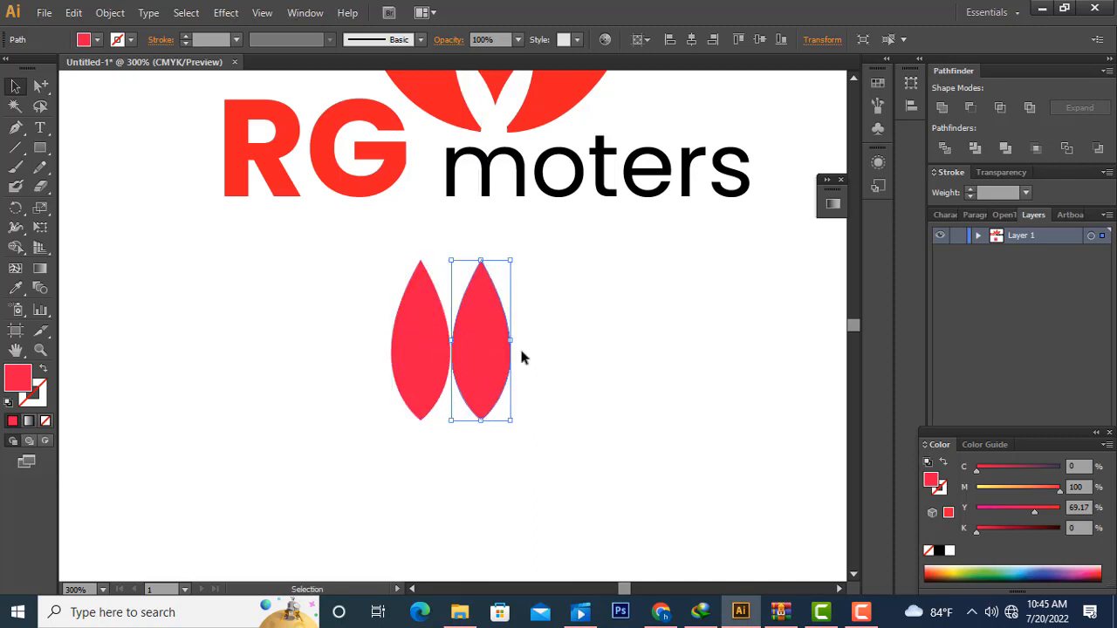
Step: Rotate the copied leaf clockwise, overlap its base with the central leaf, and place a duplicate of it to the left
drag(521, 258, 560, 303)
drag(509, 337, 312, 351)
click(531, 375)
click(500, 361)
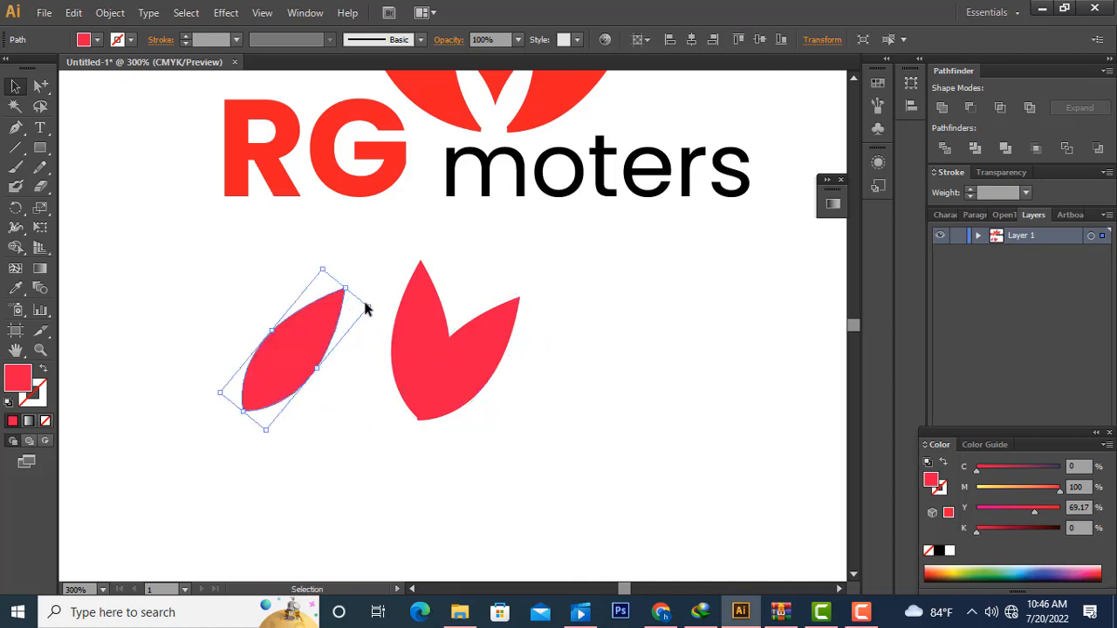
Step: Rotate the left duplicate counterclockwise and overlap its base with the central leaf to form the left petal
drag(377, 311, 253, 266)
drag(297, 366, 373, 382)
click(398, 455)
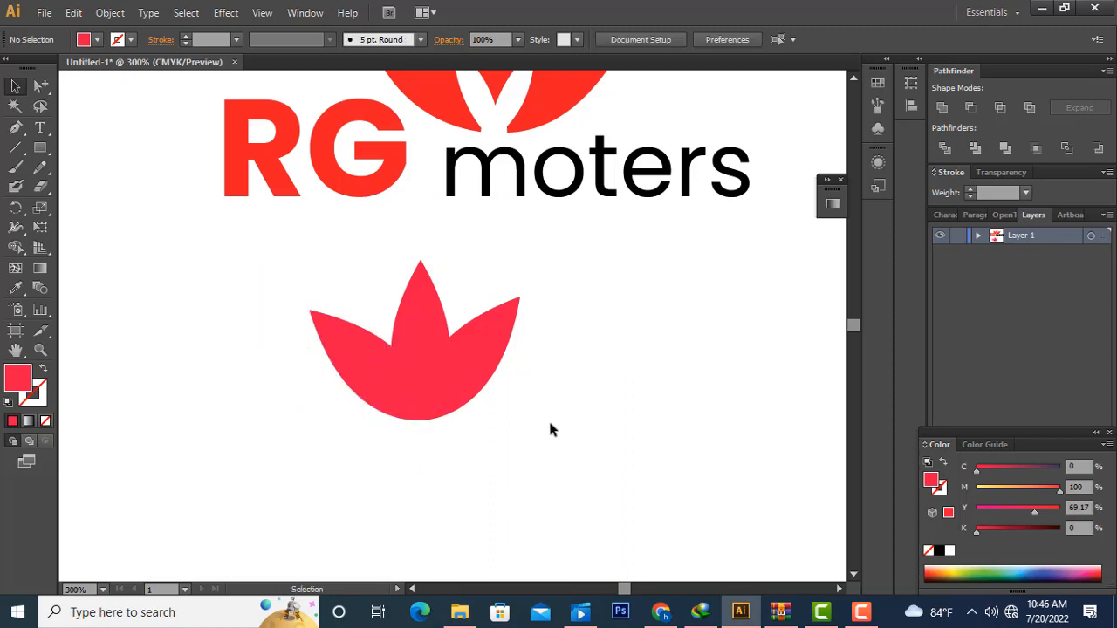
Step: Shift the right petal slightly to the right so its base tip meets the central petal's base
click(499, 367)
key(ctrl+equal)
key(ctrl+equal)
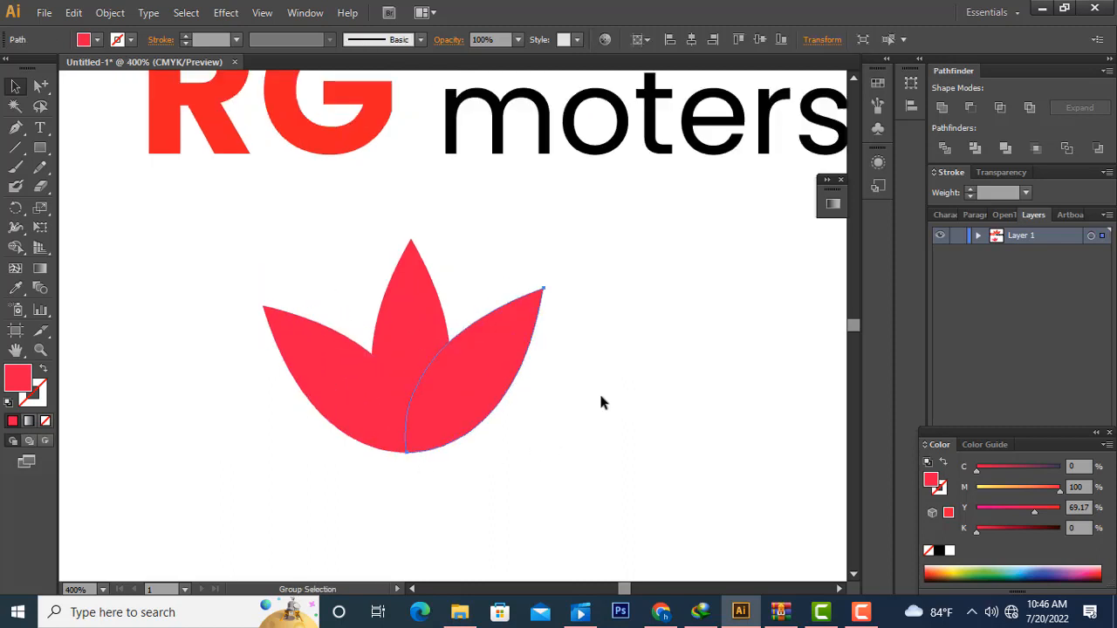
click(663, 430)
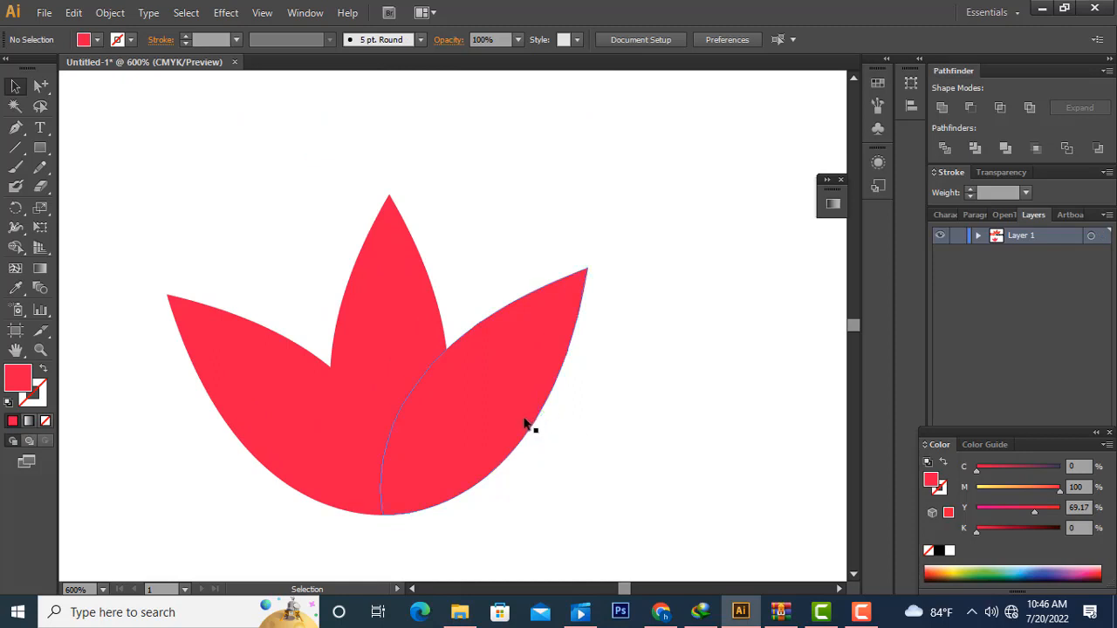
drag(523, 426, 529, 424)
click(665, 497)
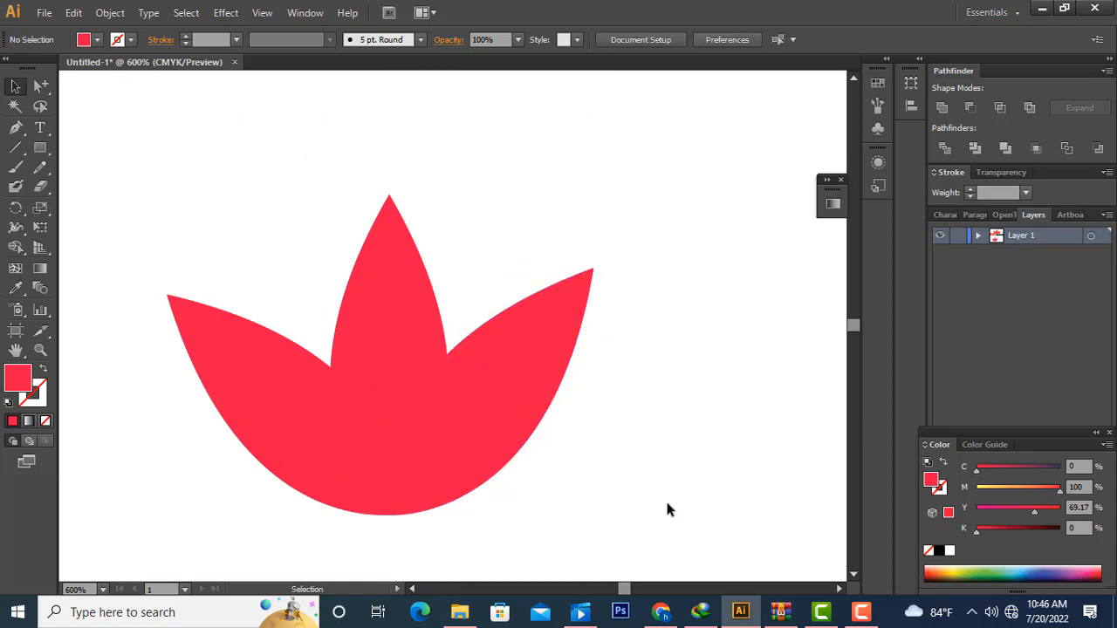
click(424, 298)
click(262, 356)
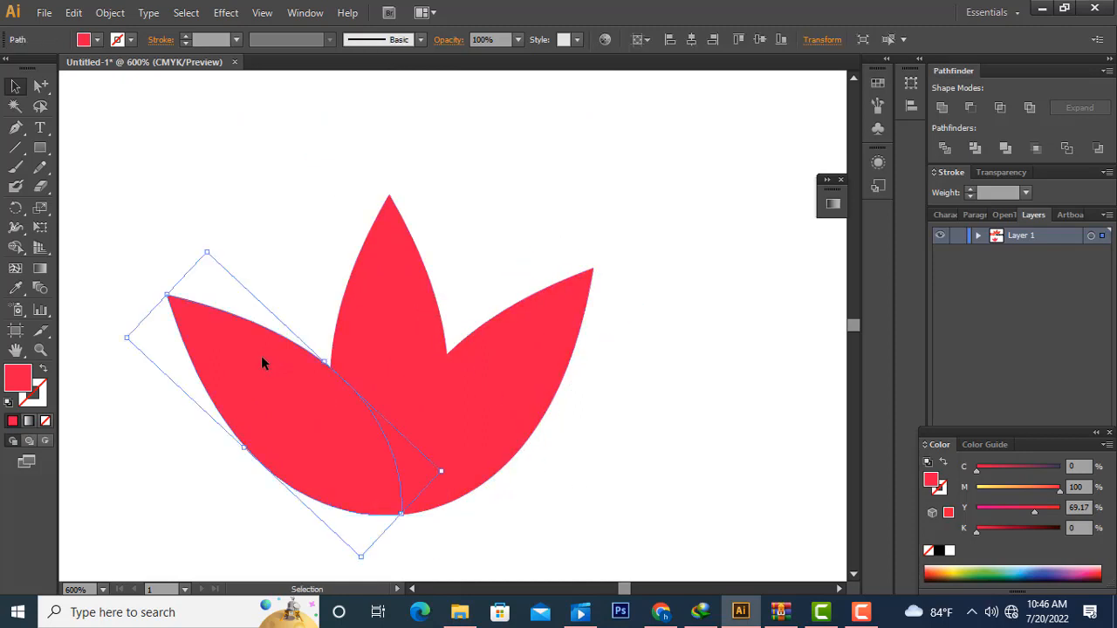
click(407, 345)
click(514, 366)
scroll(593, 411, down, 2)
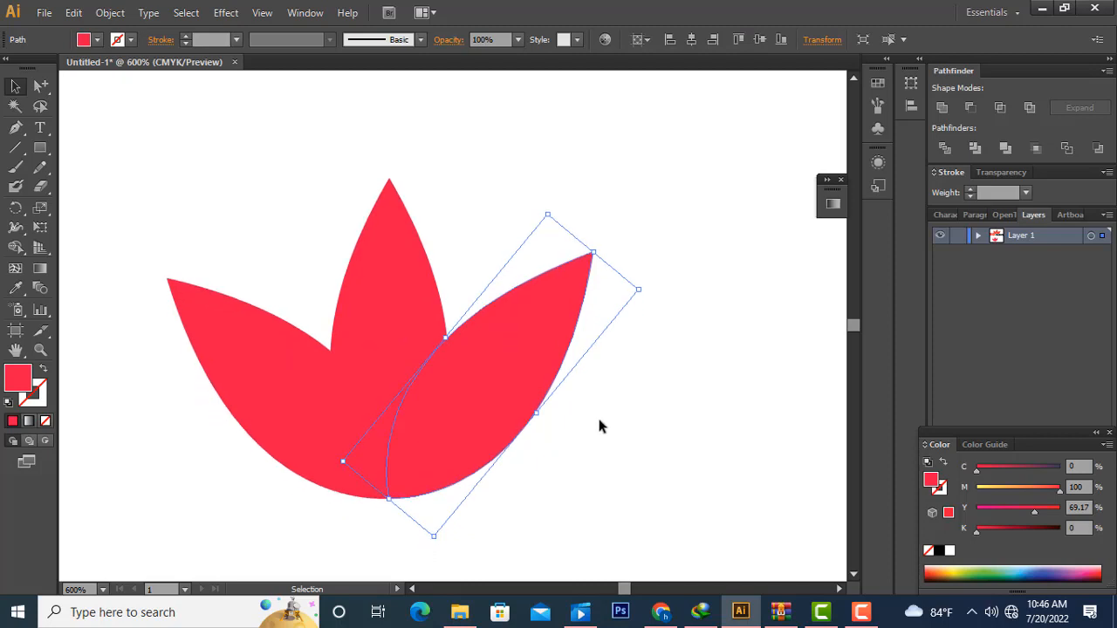
click(629, 479)
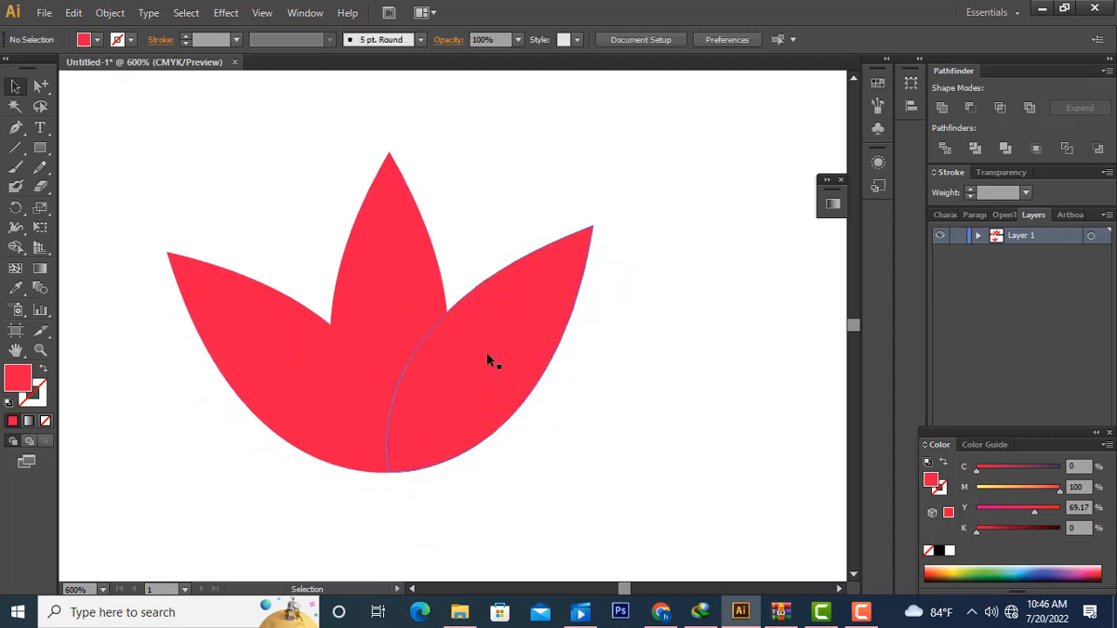
Step: Select all three overlapping petals and split them along their overlaps with Pathfinder Divide
click(367, 284)
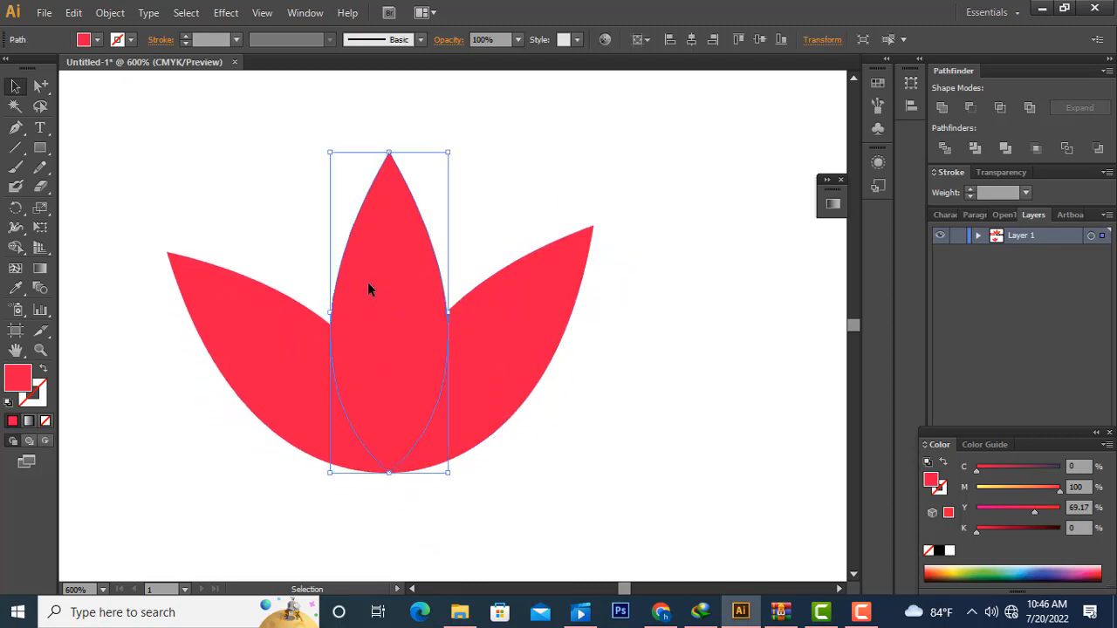
click(263, 328)
click(75, 279)
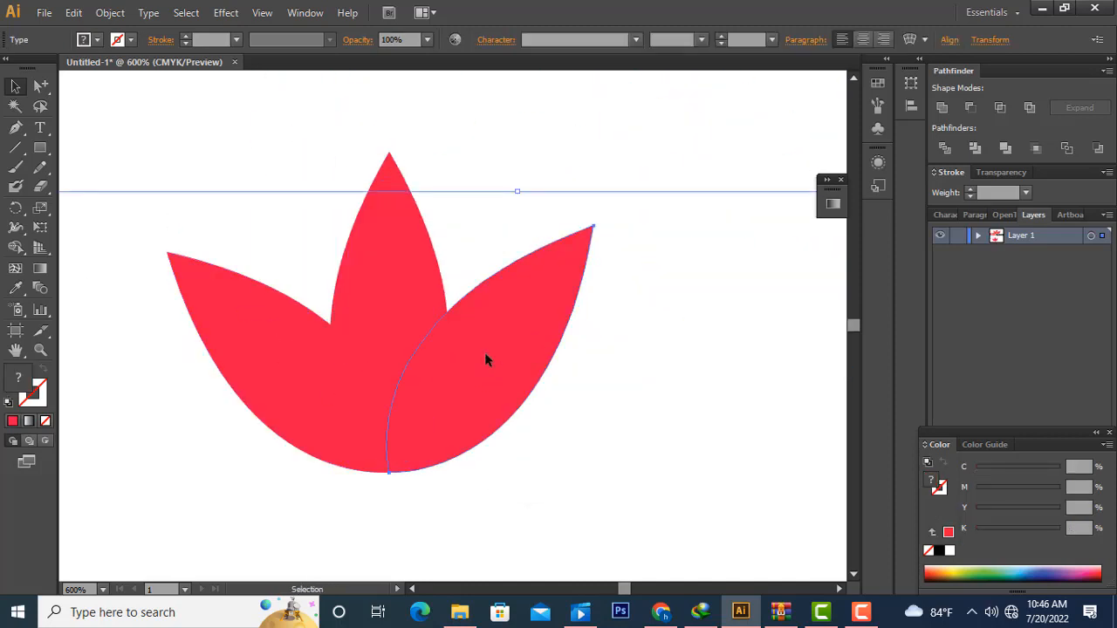
click(484, 354)
shift+click(376, 297)
shift+click(255, 331)
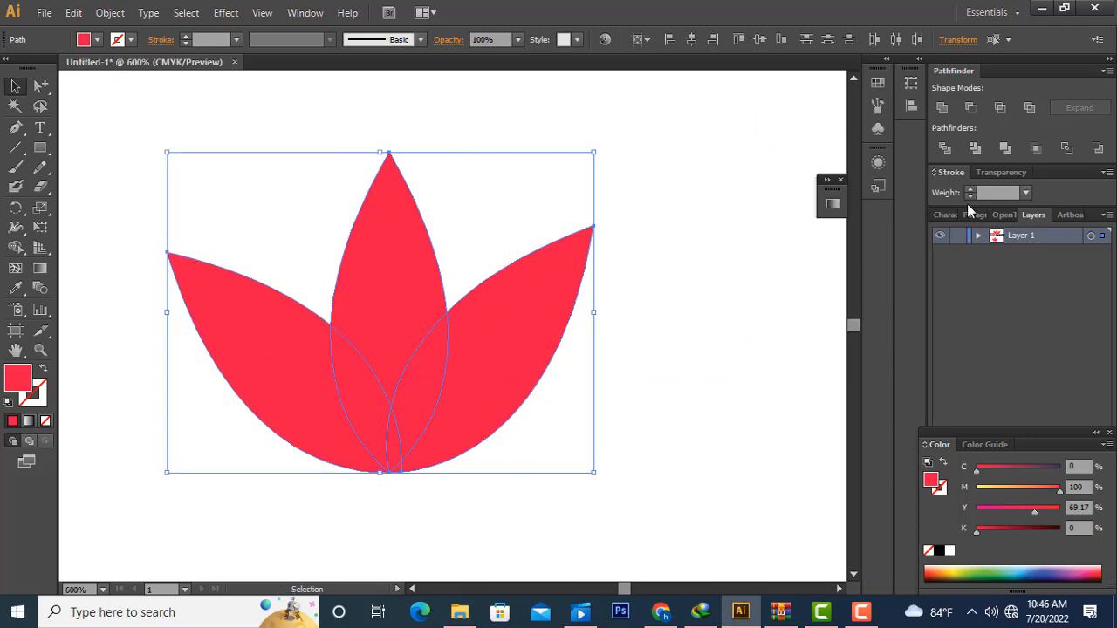
click(943, 150)
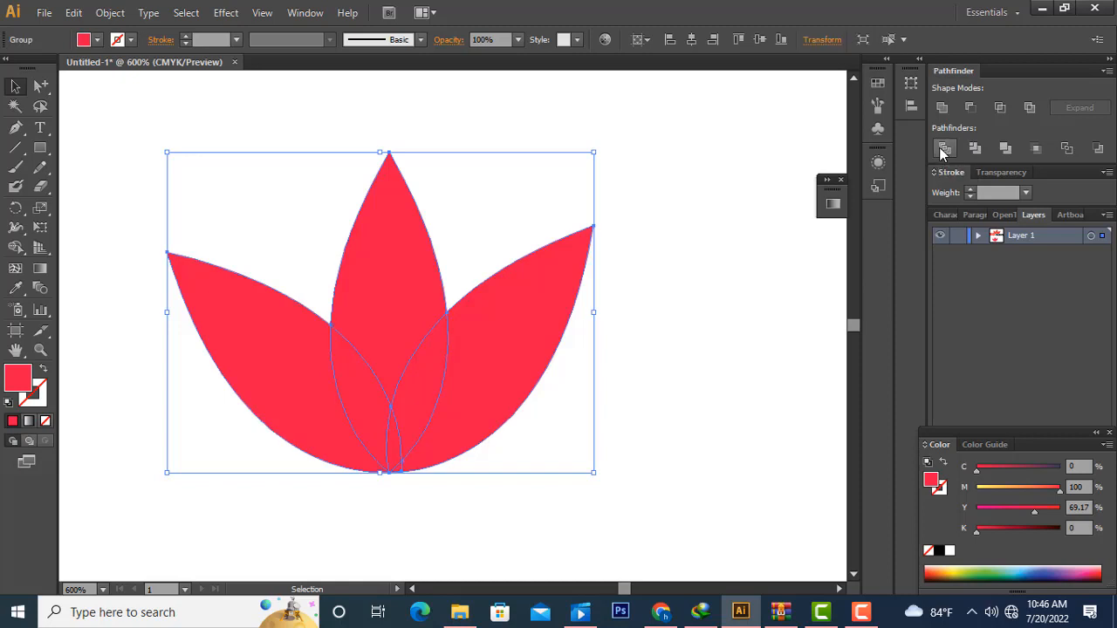
click(745, 371)
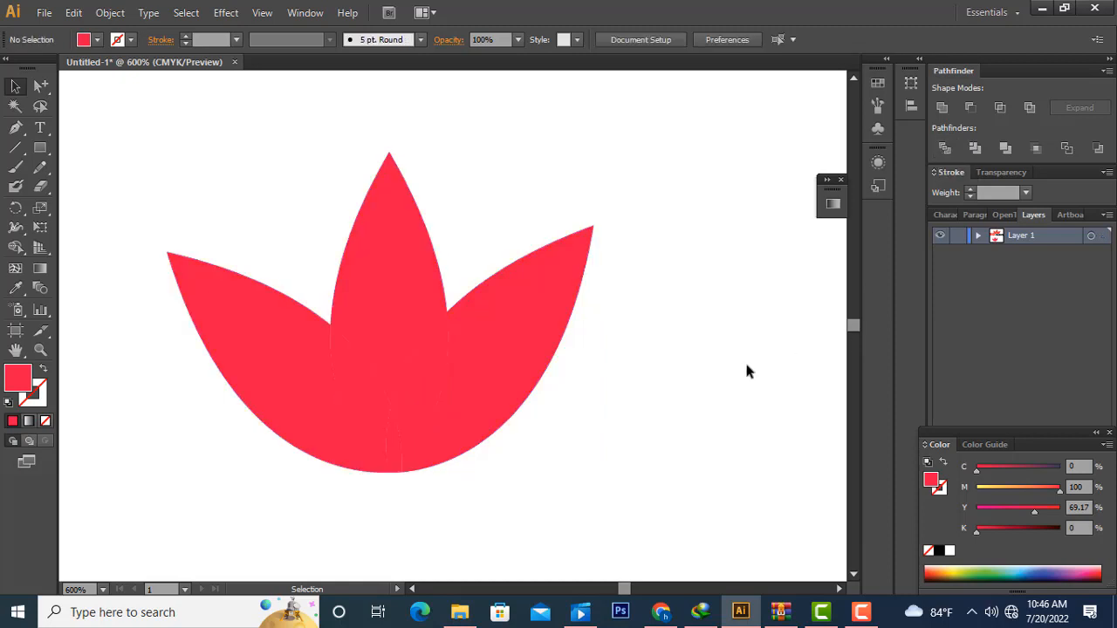
Step: Ungroup the divided petal artwork so its pieces can be edited separately
click(348, 383)
right_click(473, 338)
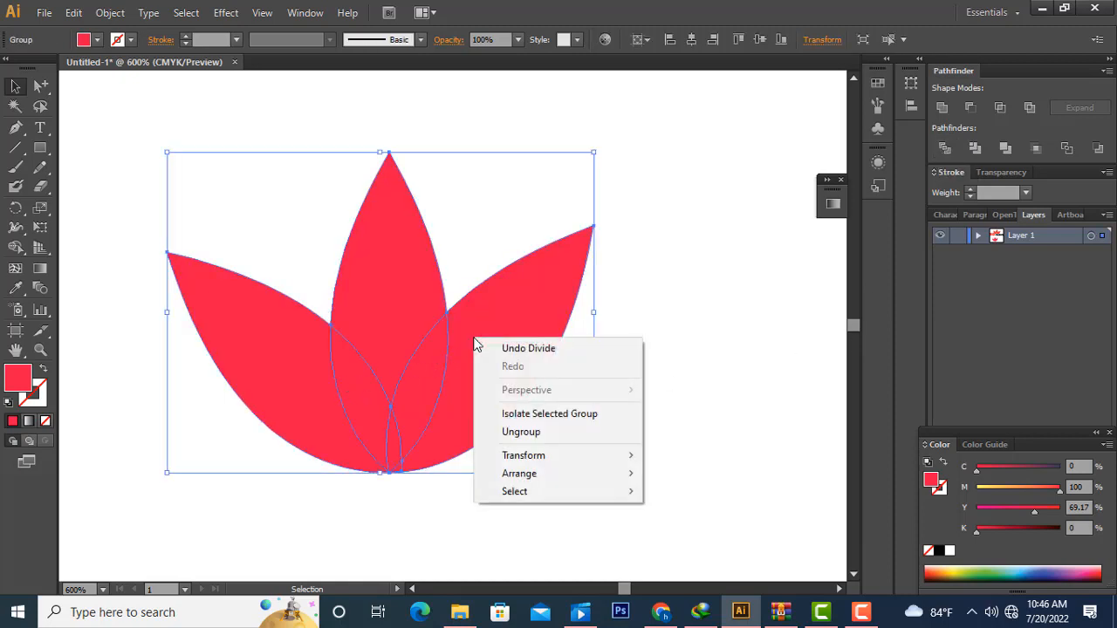
click(512, 431)
click(499, 438)
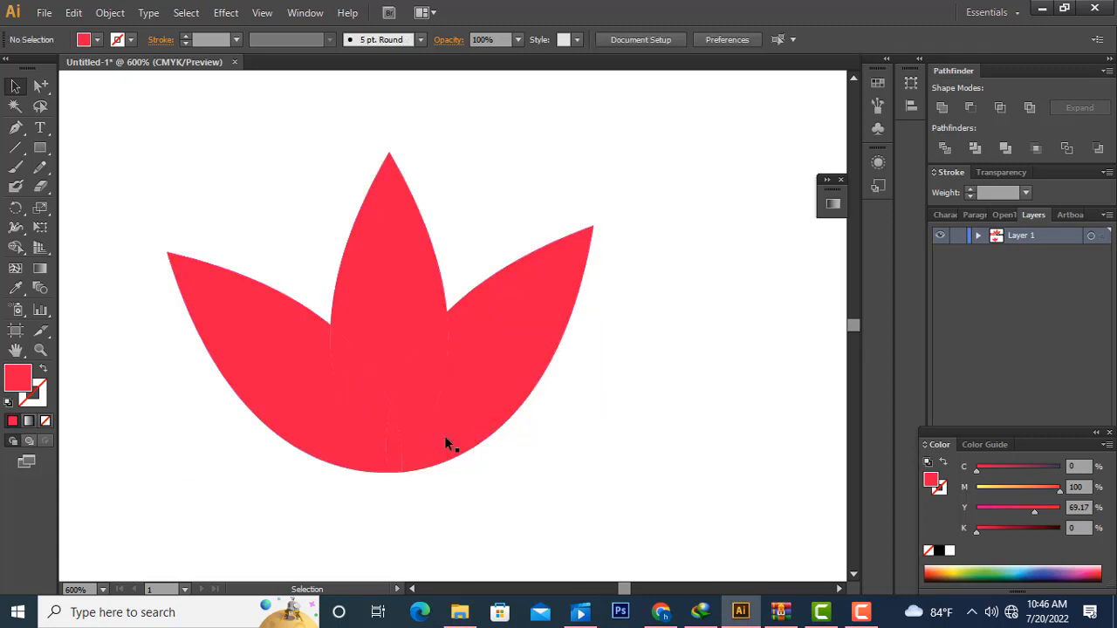
Step: Delete the three overlap pieces between the central petal and the two side petals
click(360, 401)
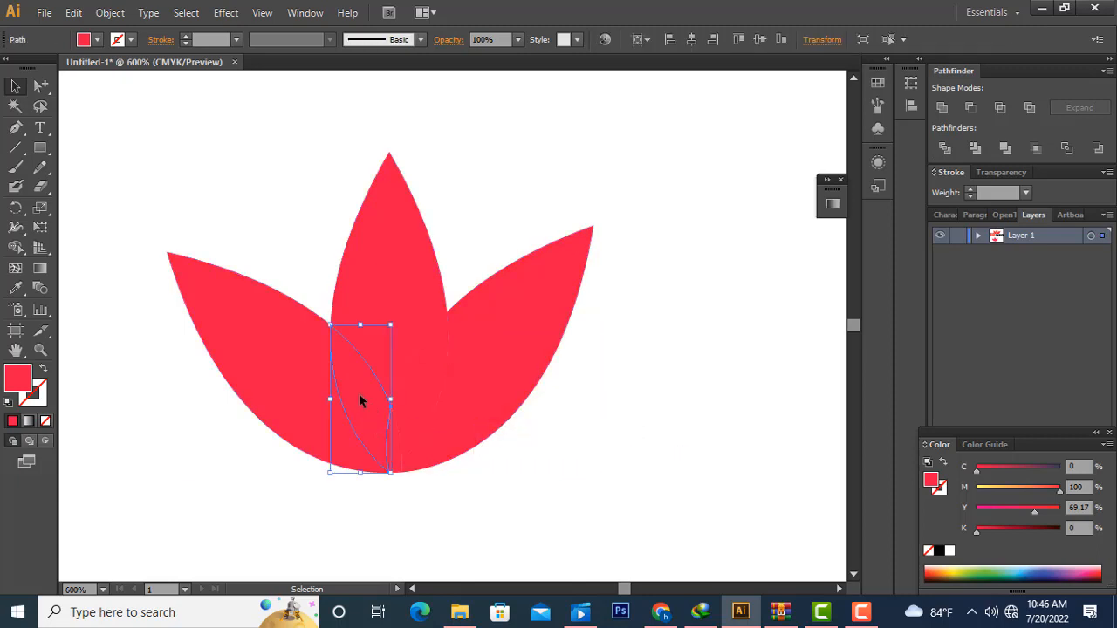
key(Delete)
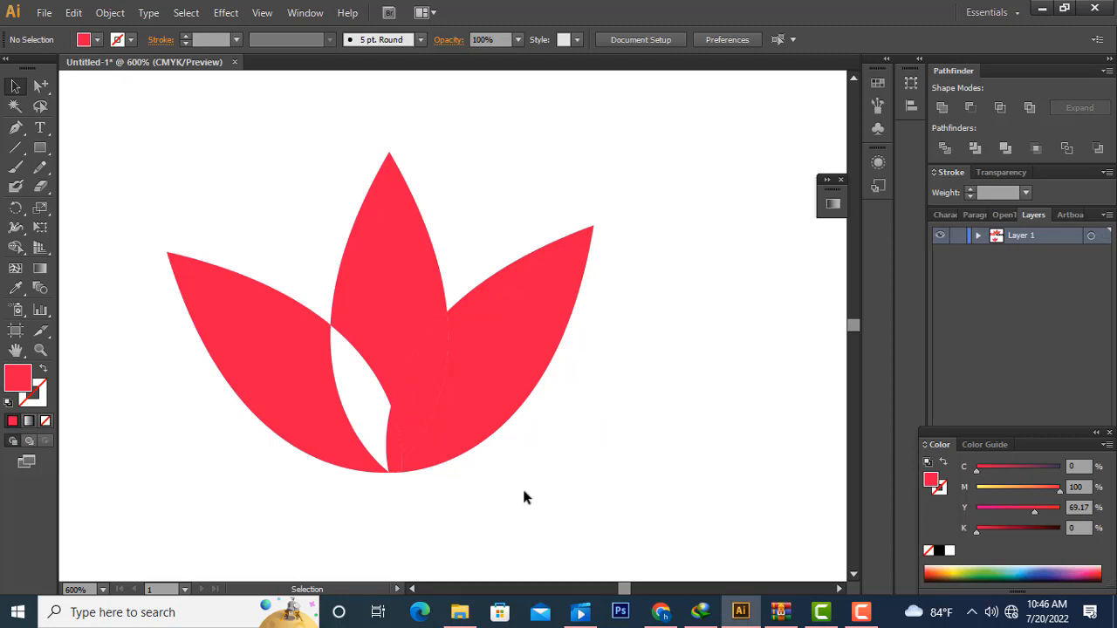
click(427, 399)
key(Delete)
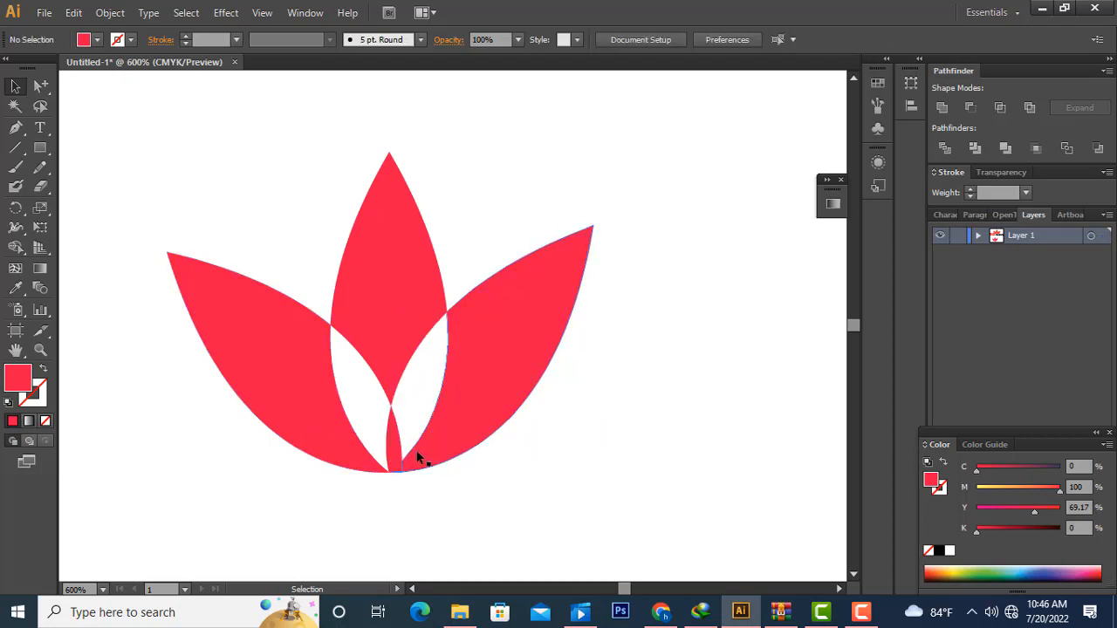
click(394, 445)
key(Delete)
Step: Shift the right petal slightly right and delete the small leftover sliver at the emblem's base, keeping the petal itself
click(488, 412)
click(554, 516)
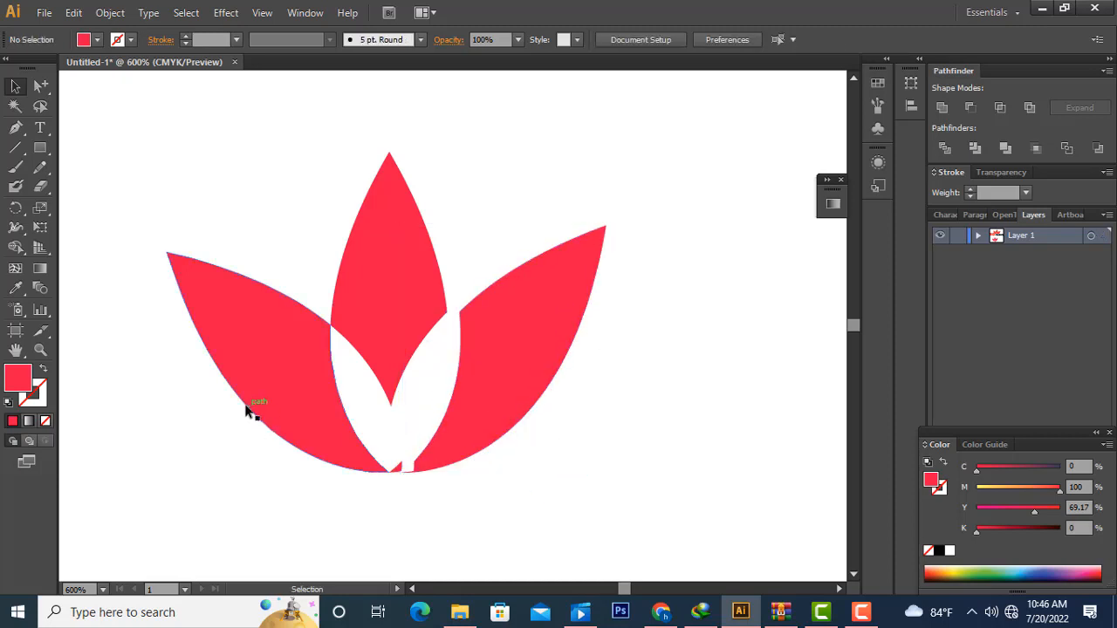
click(394, 471)
click(412, 472)
key(Delete)
key(ctrl+z)
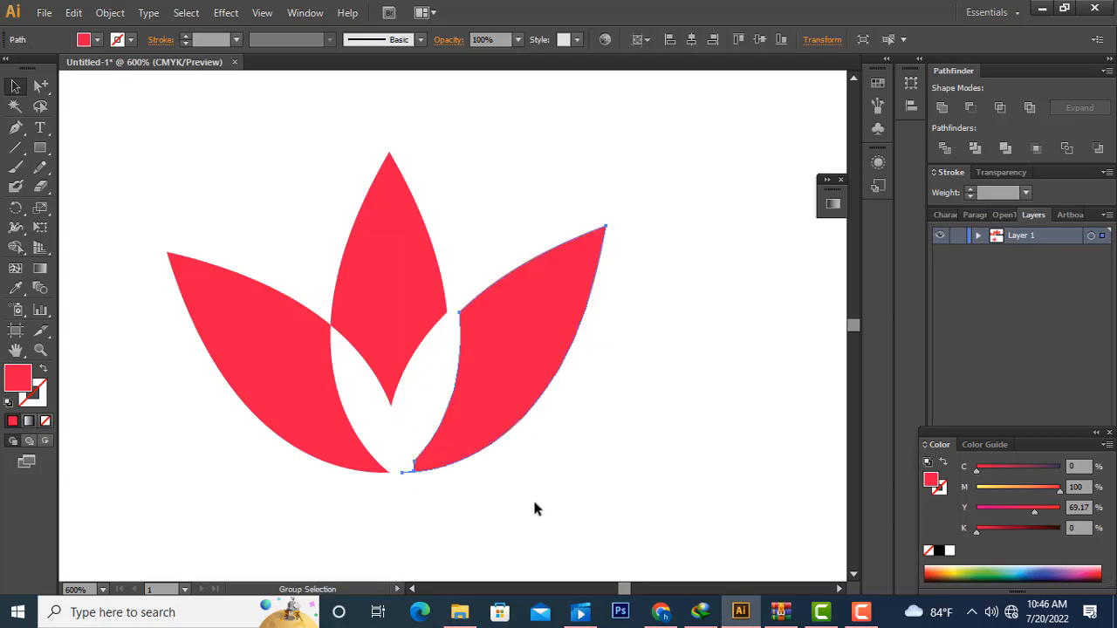
click(558, 501)
Step: Move the left petal slightly left and nudge the central petal right to leave even gaps between the petals
click(300, 422)
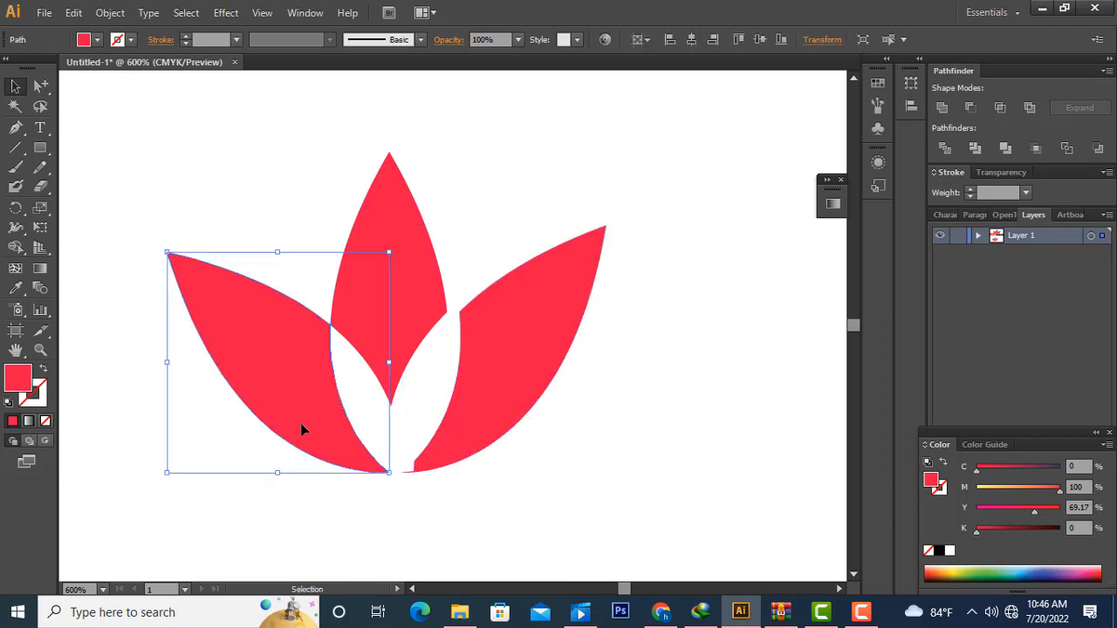
drag(300, 422, 294, 427)
click(527, 495)
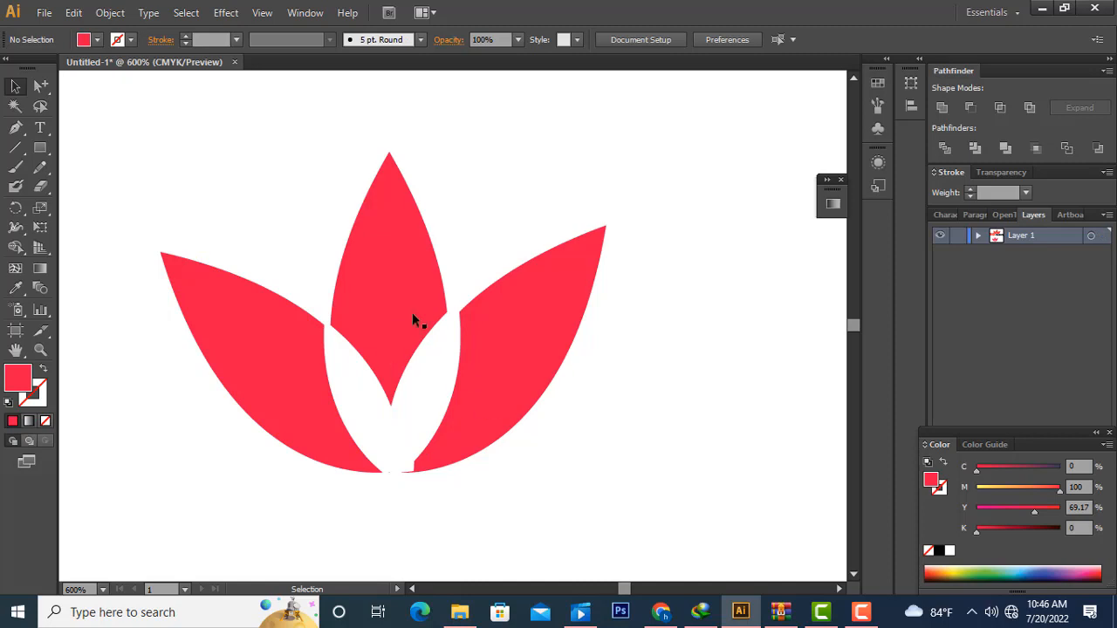
drag(386, 293, 387, 294)
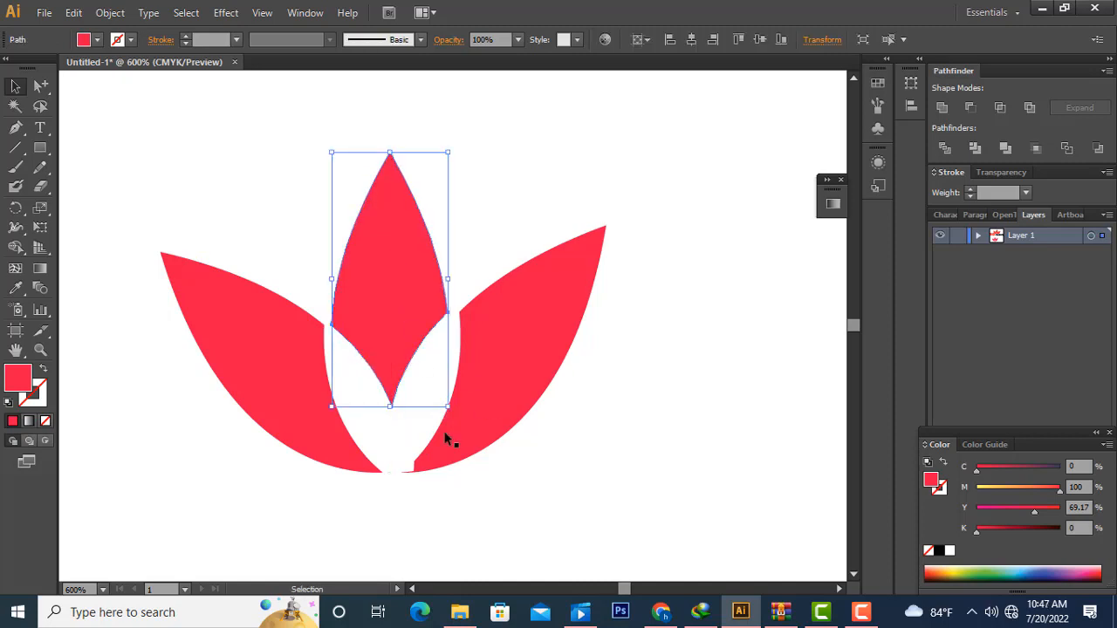
click(462, 536)
Step: Select all three petals and change their fill to a pure bright red matching the original logo
scroll(466, 532, down, 1)
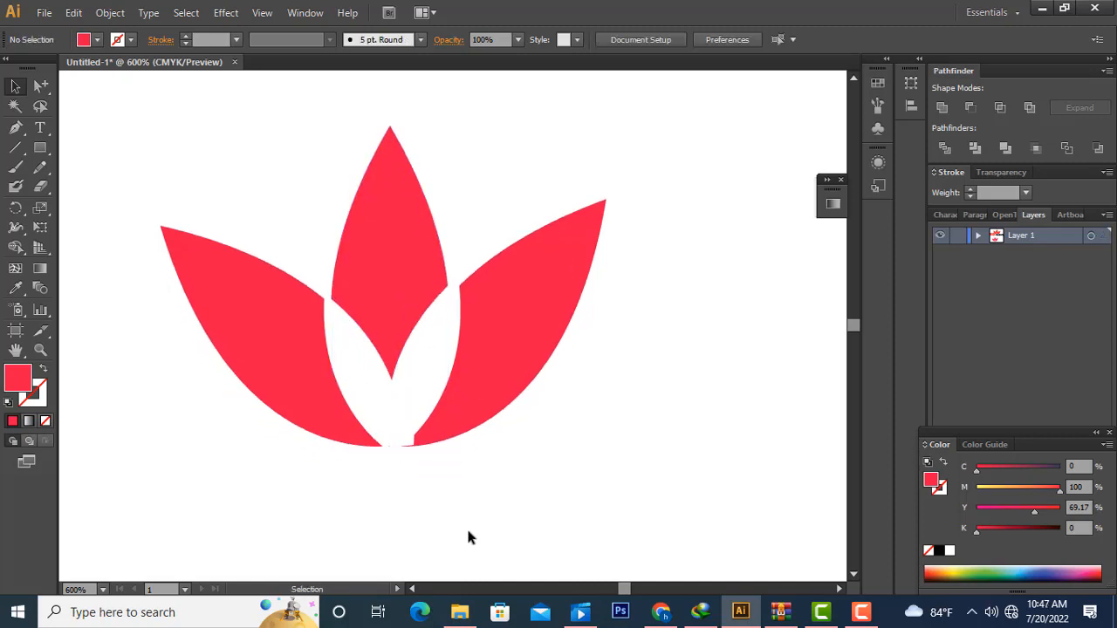
key(ctrl+minus)
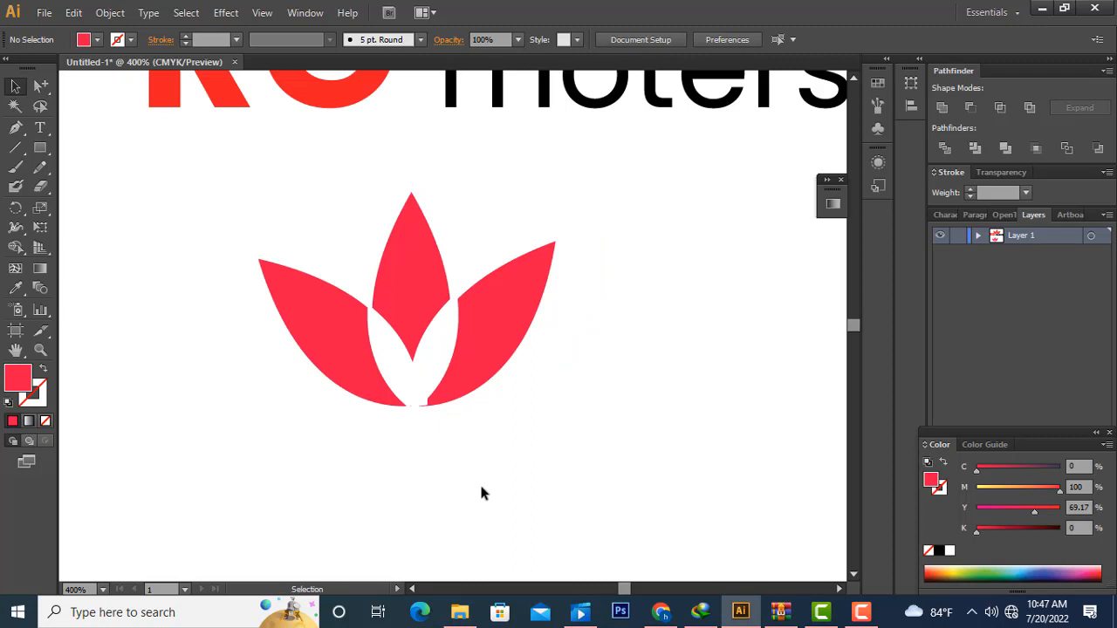
scroll(481, 492, up, 10)
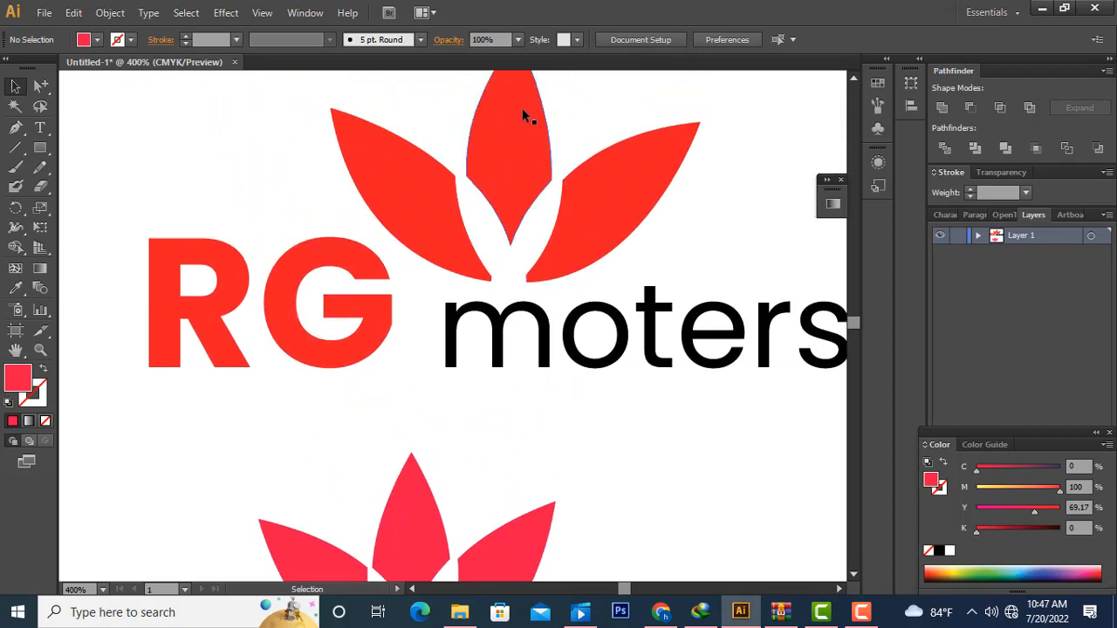
scroll(519, 374, down, 6)
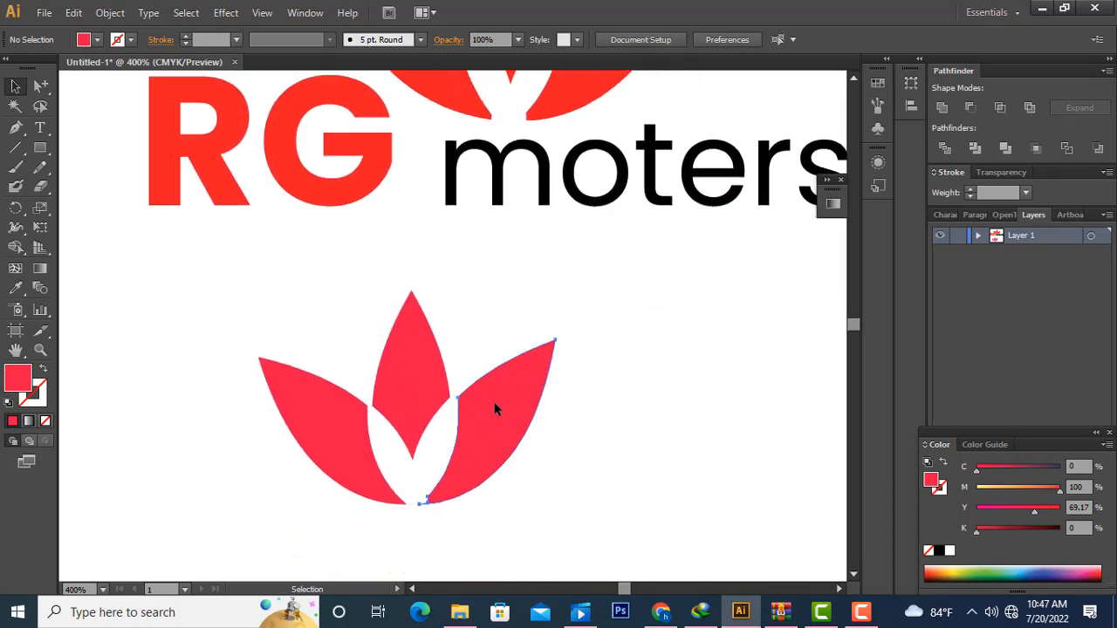
click(494, 406)
shift+click(402, 378)
shift+click(334, 401)
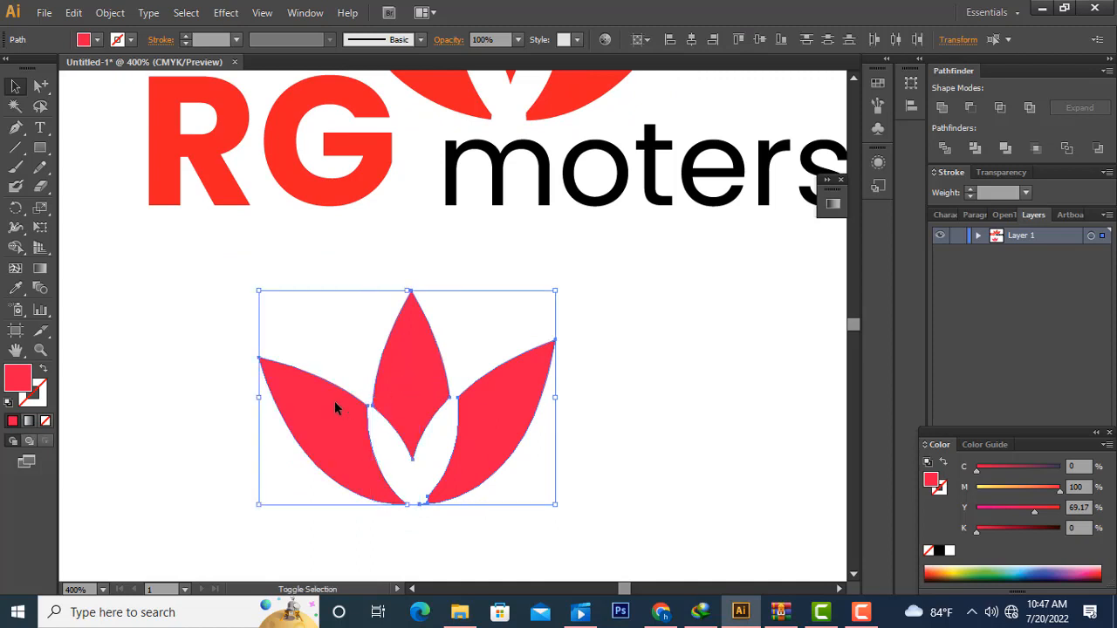
double_click(19, 375)
drag(787, 224, 785, 194)
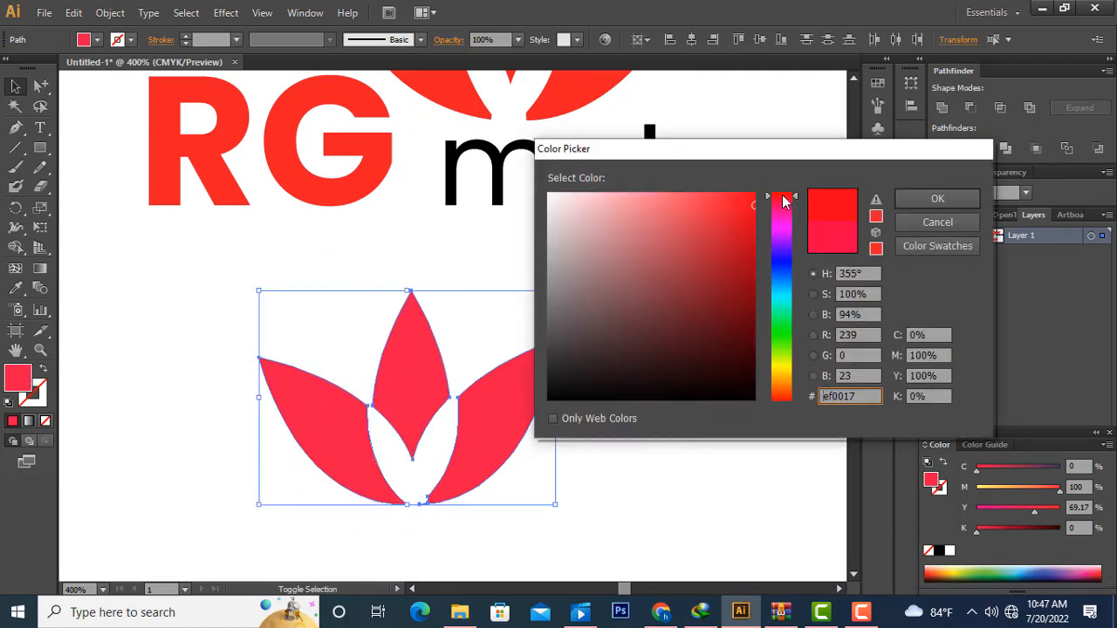
mouse_move(729, 218)
mouse_down()
mouse_move(706, 219)
mouse_move(760, 195)
mouse_up()
click(937, 199)
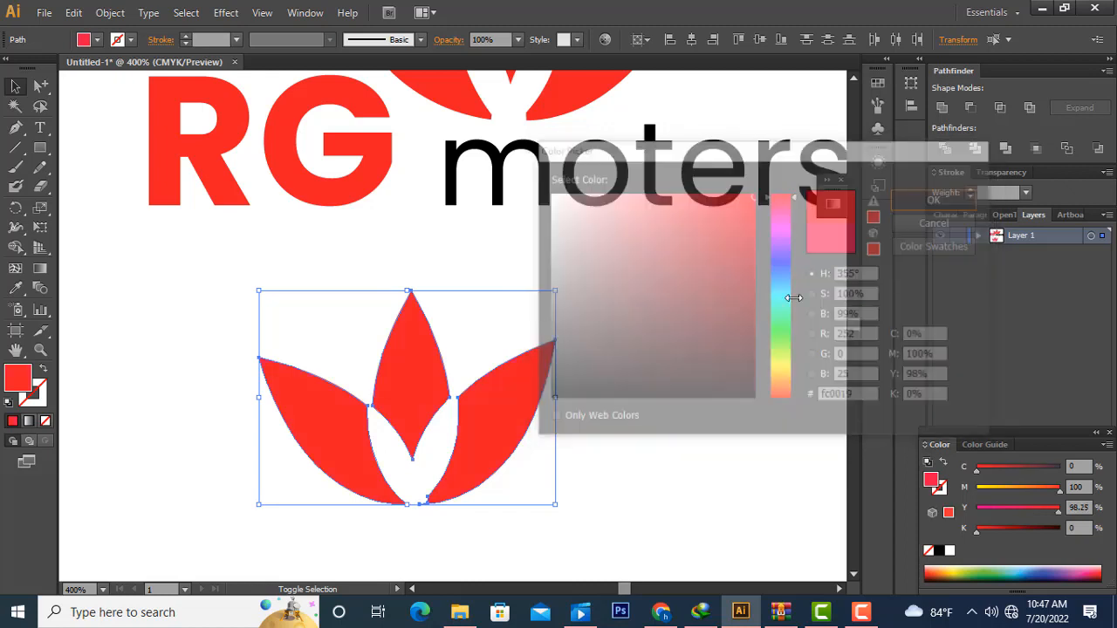
click(655, 373)
Step: Add the text "RG Moters" and position it just below the petal emblem
scroll(601, 302, down, 2)
scroll(598, 305, down, 3)
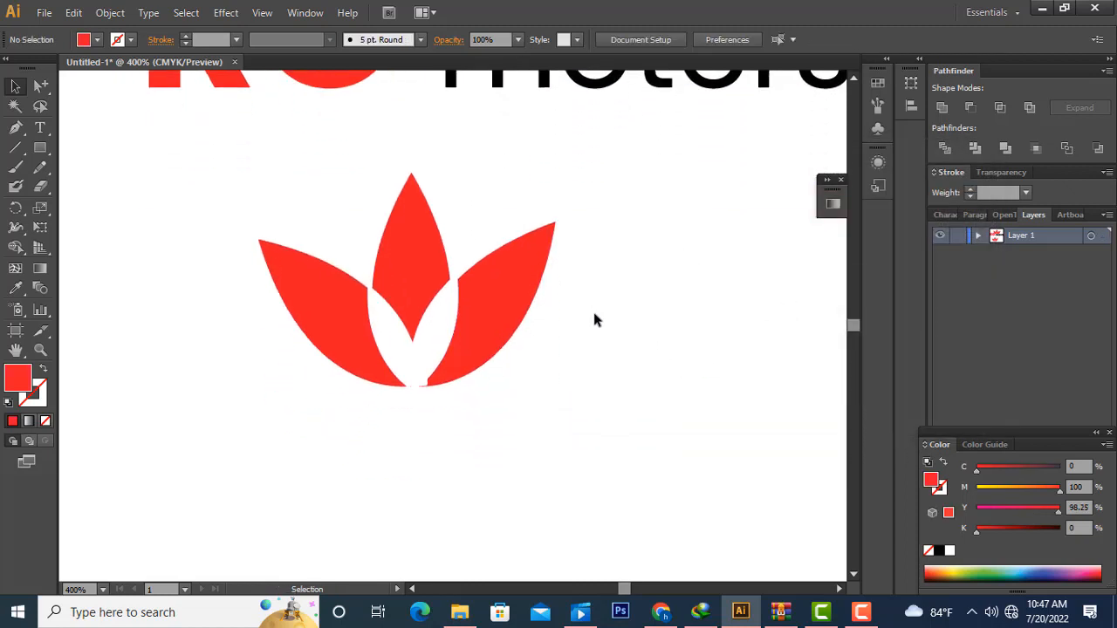
click(33, 131)
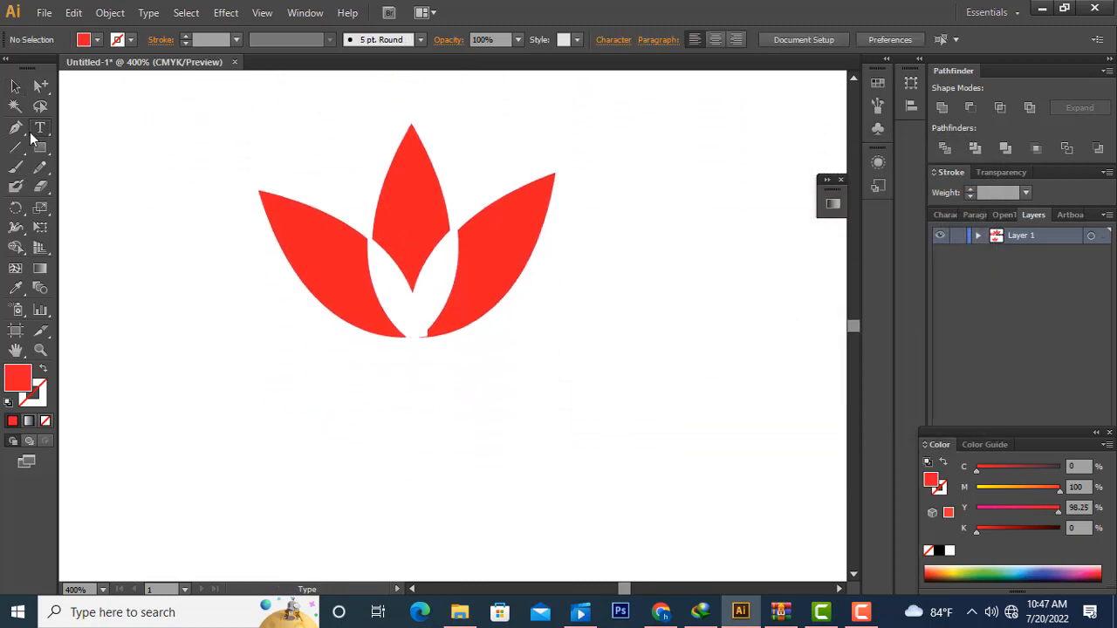
click(292, 419)
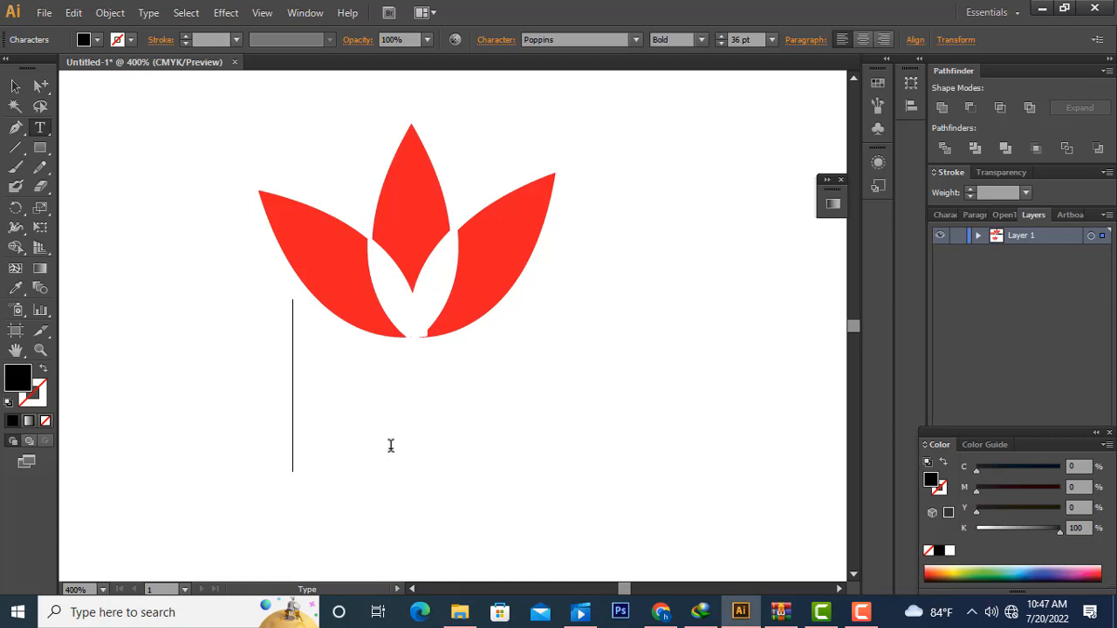
text(RG)
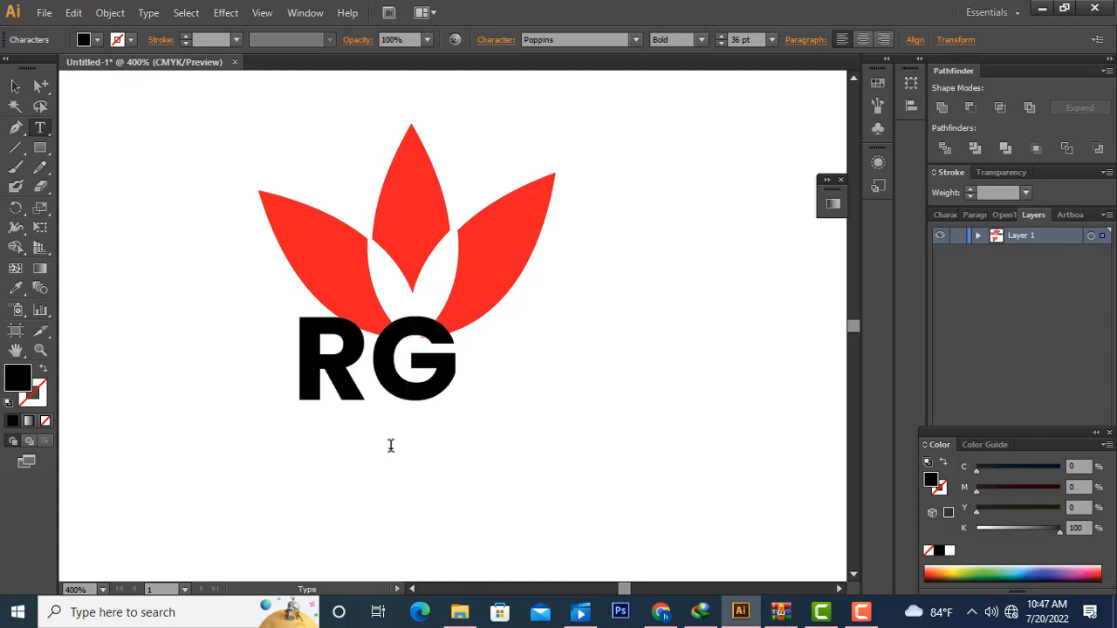
text( Mot)
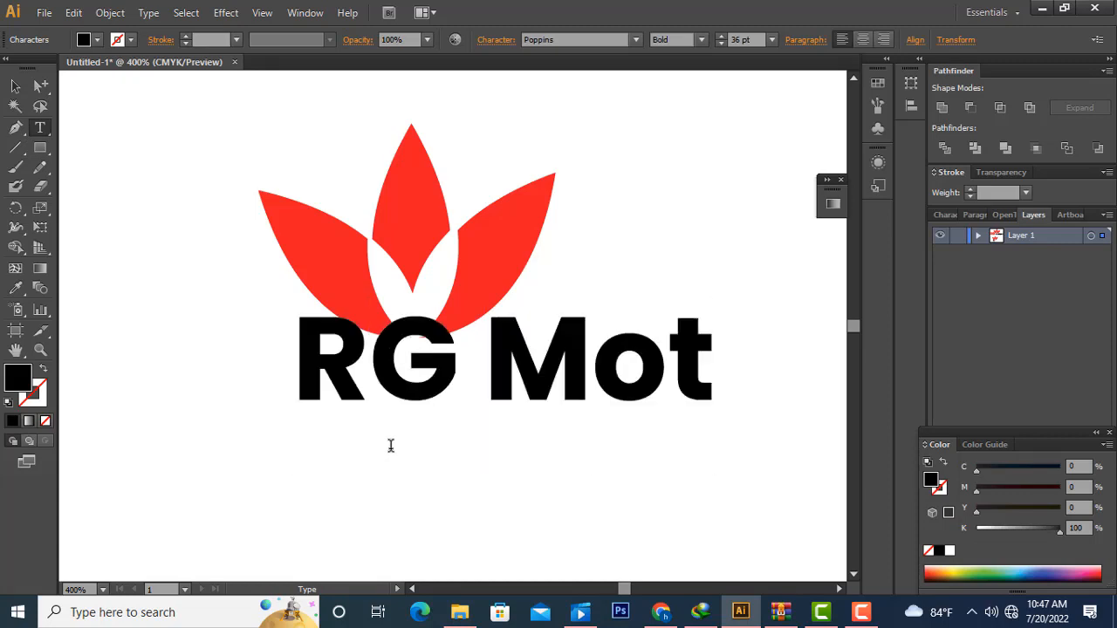
text(ers)
click(15, 87)
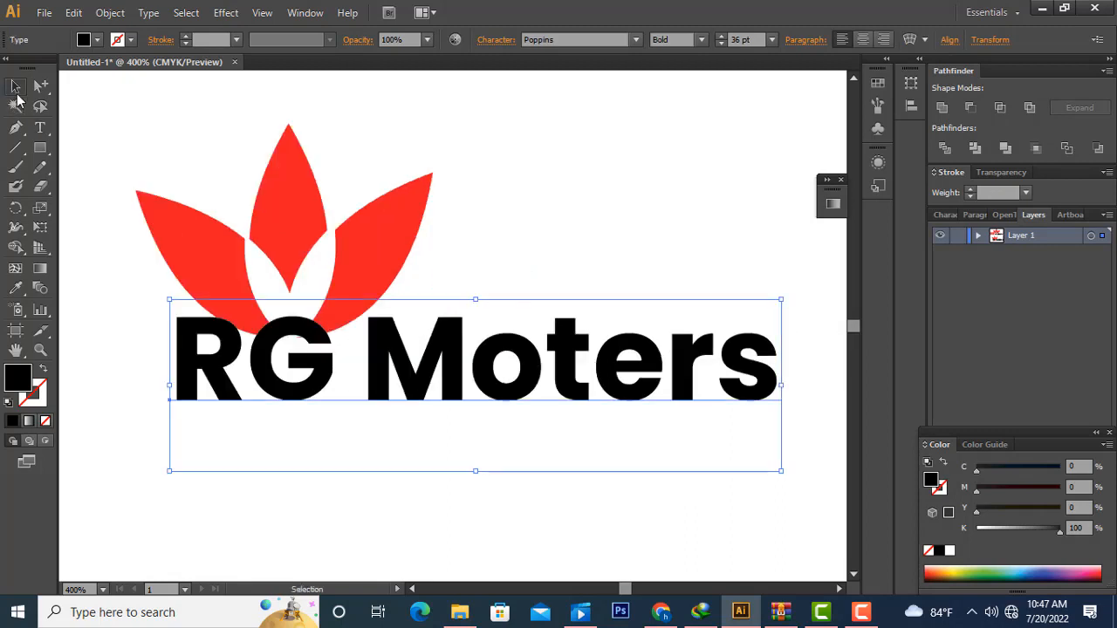
drag(441, 390, 411, 449)
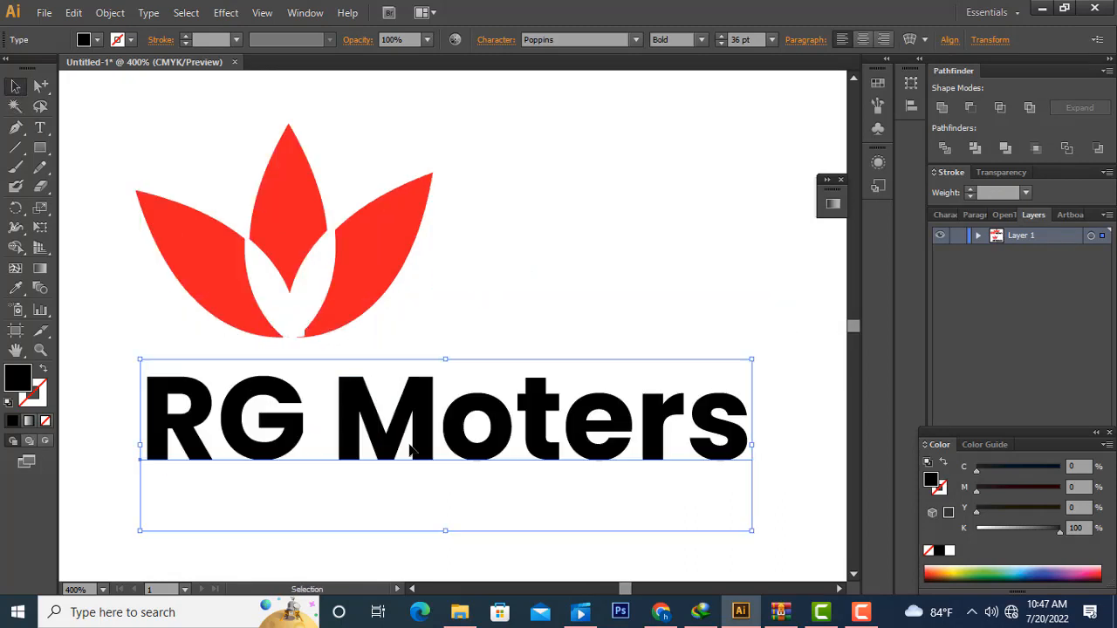
Step: Change the font of the word "Moters" to BigNoodleTitling
key(t)
drag(347, 410, 737, 416)
click(583, 43)
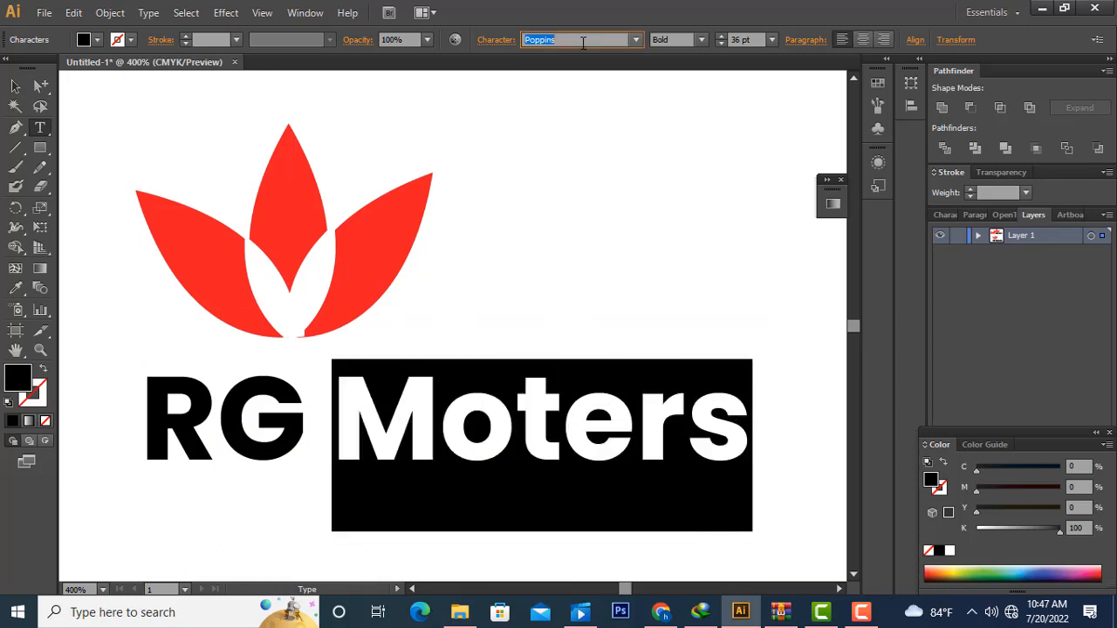
text(BigNoodleTitling)
key(Return)
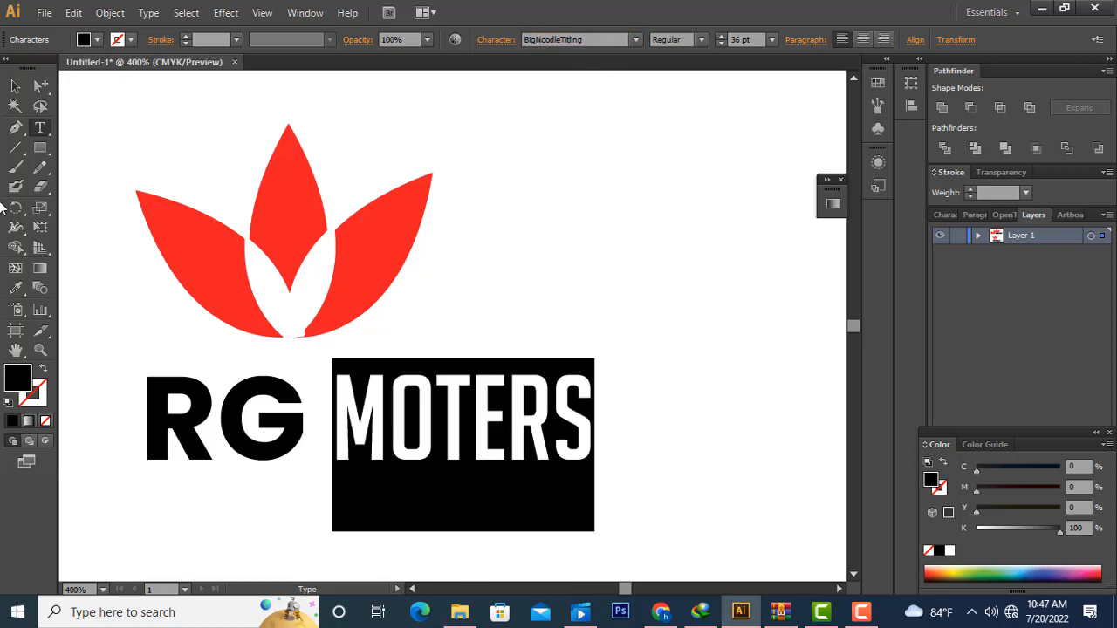
Step: Try a 20 pt font size on the word "Moters" and settle on 25 pt
click(13, 90)
double_click(347, 438)
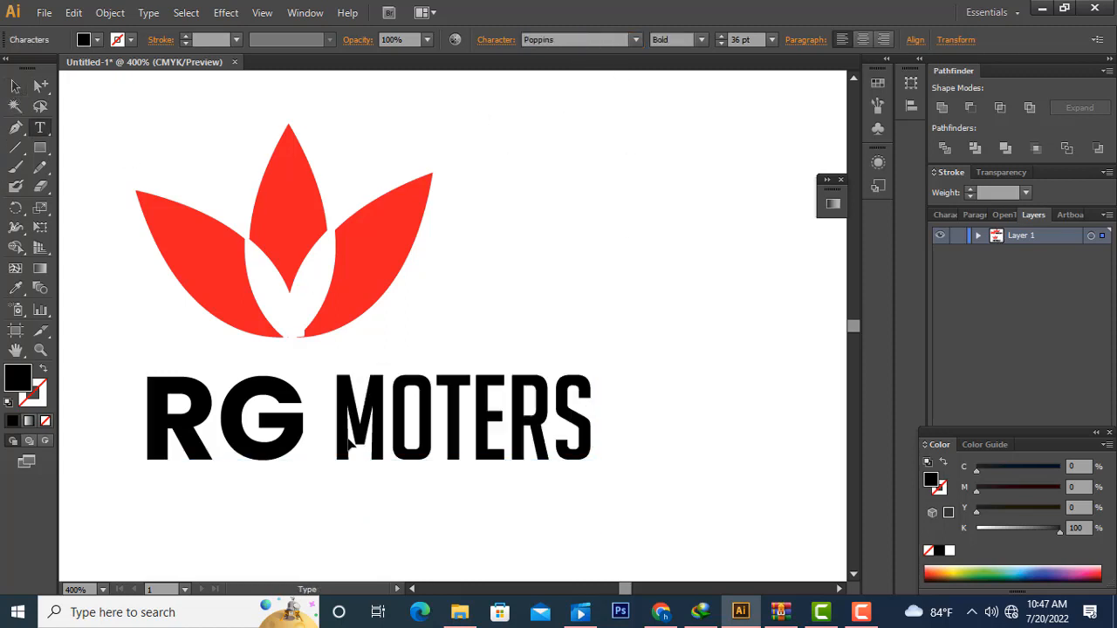
drag(333, 415, 684, 436)
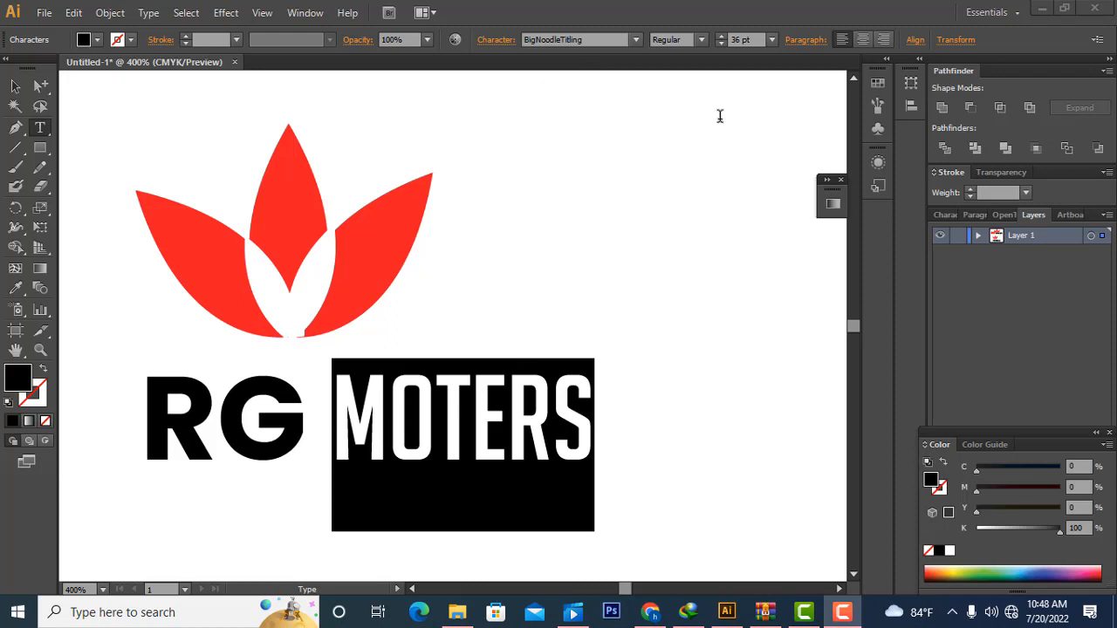
double_click(740, 41)
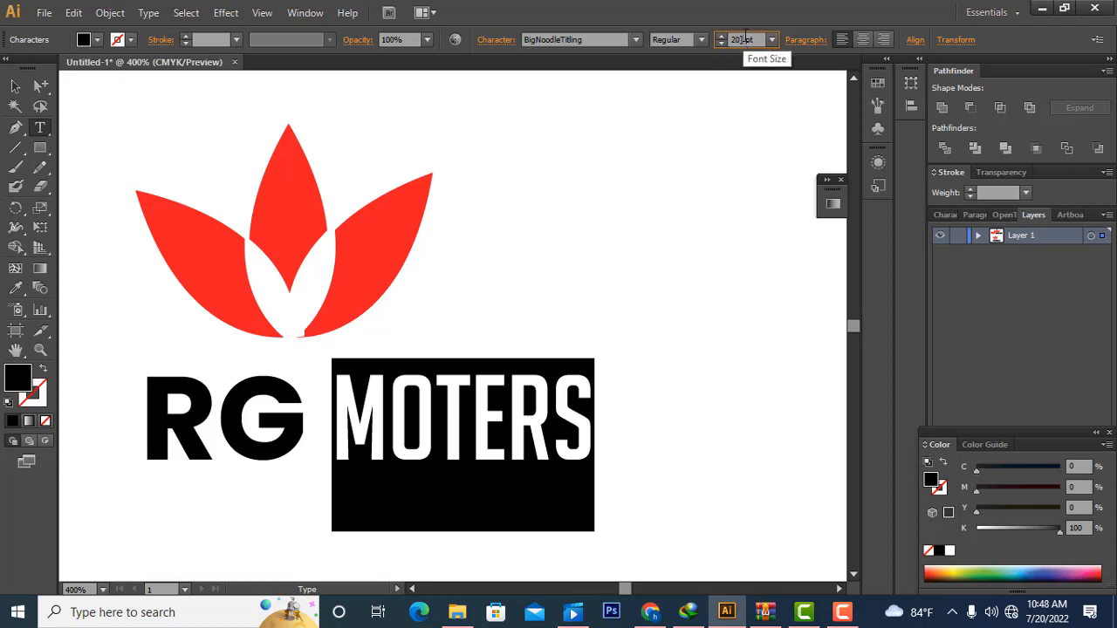
key(Return)
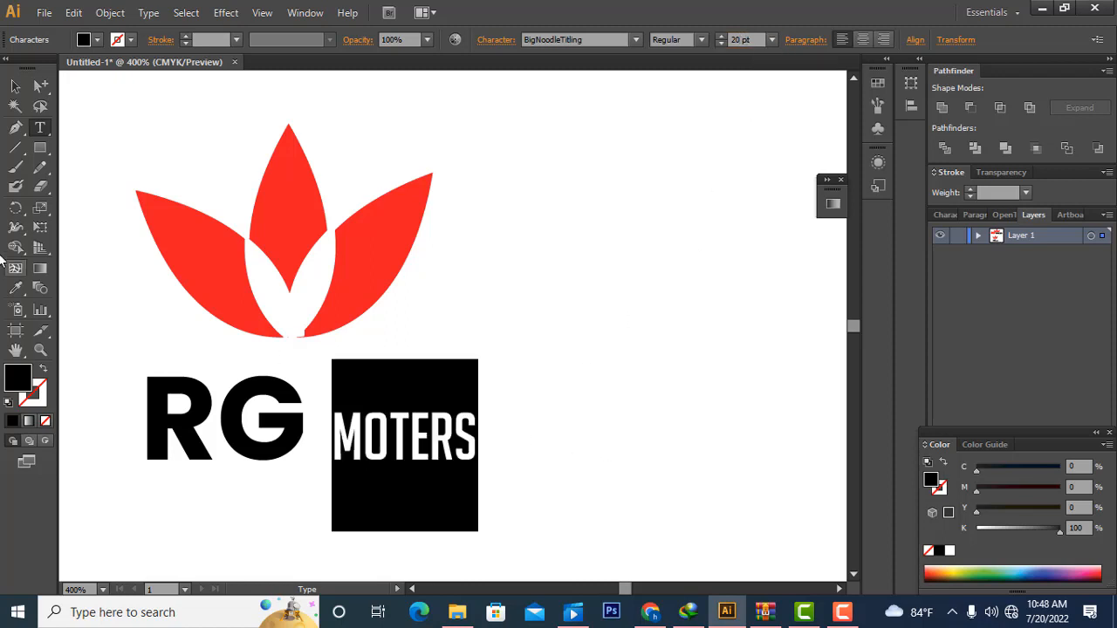
click(741, 43)
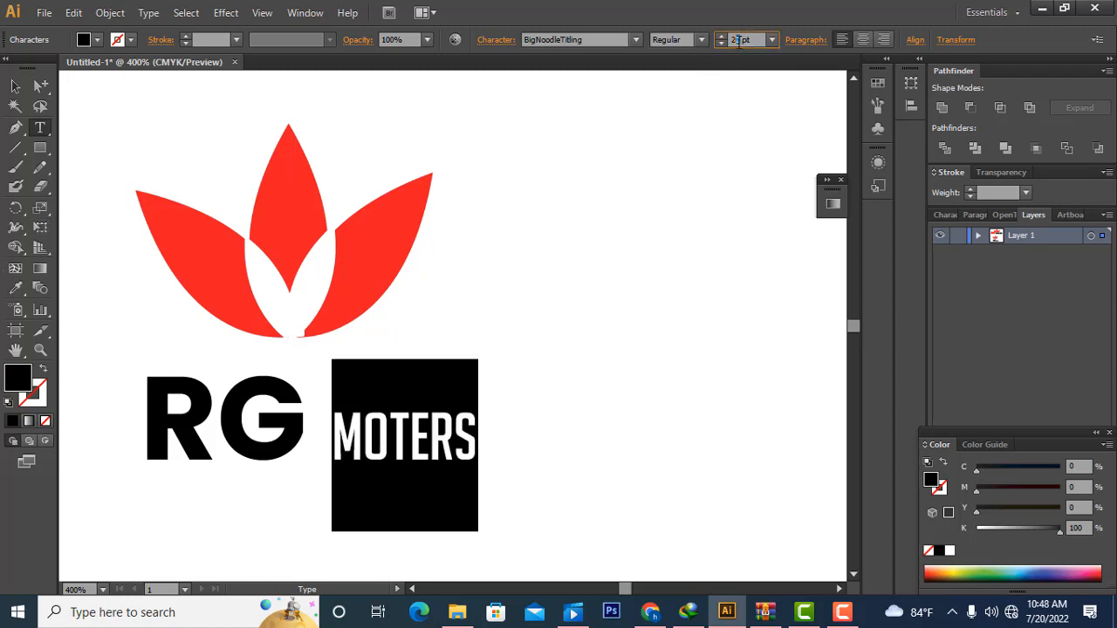
key(Return)
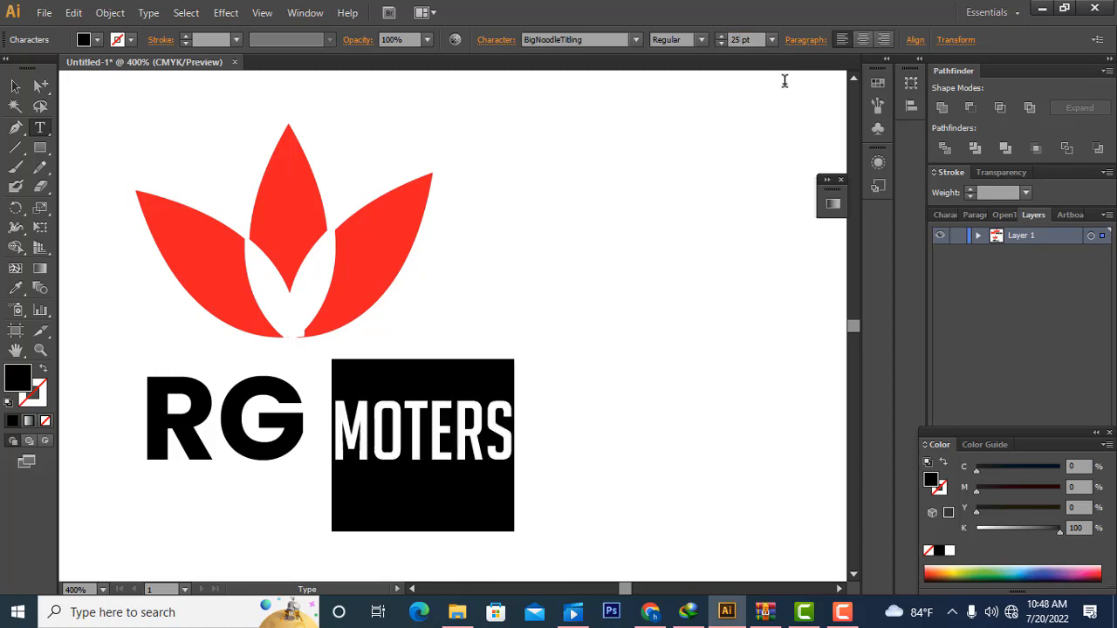
Step: Move the company name text straight up, closer to the base of the emblem
click(18, 91)
drag(511, 444, 511, 423)
click(587, 410)
Step: Recolor the letters RG in the company name with a bright, fully saturated red
double_click(301, 391)
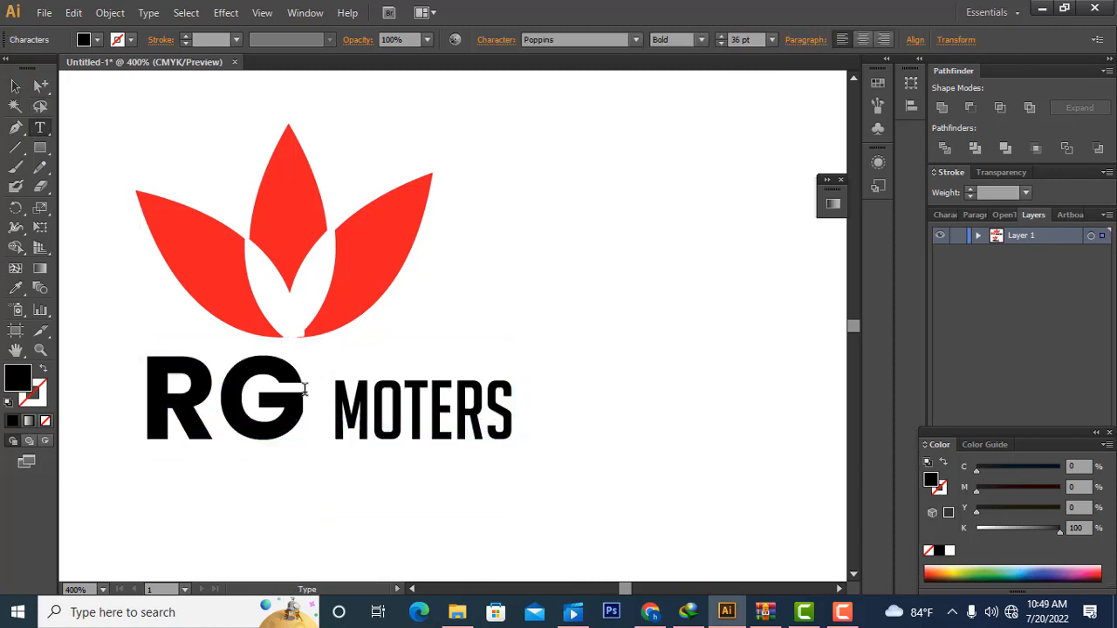
key(ctrl+a)
click(187, 388)
drag(168, 382, 275, 383)
double_click(24, 391)
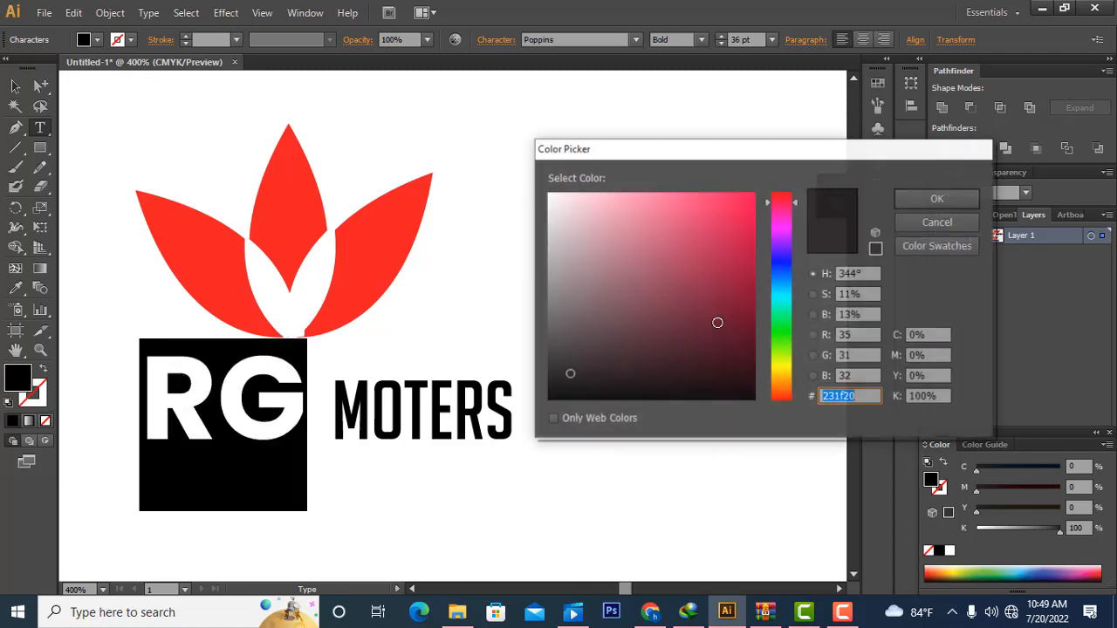
click(723, 330)
click(783, 204)
click(737, 221)
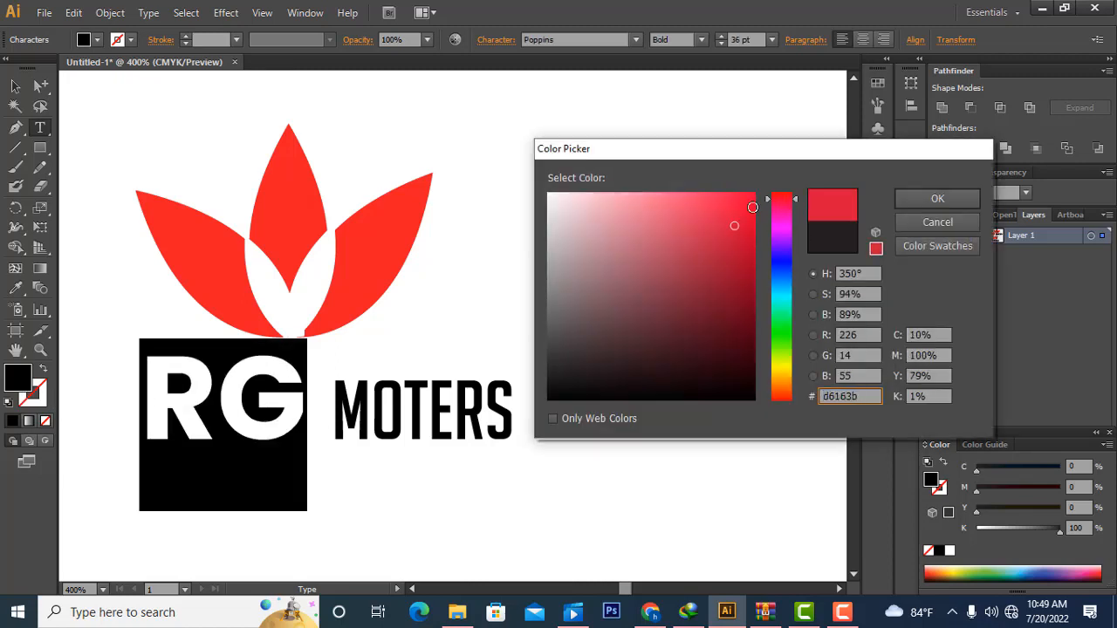
click(758, 196)
click(940, 202)
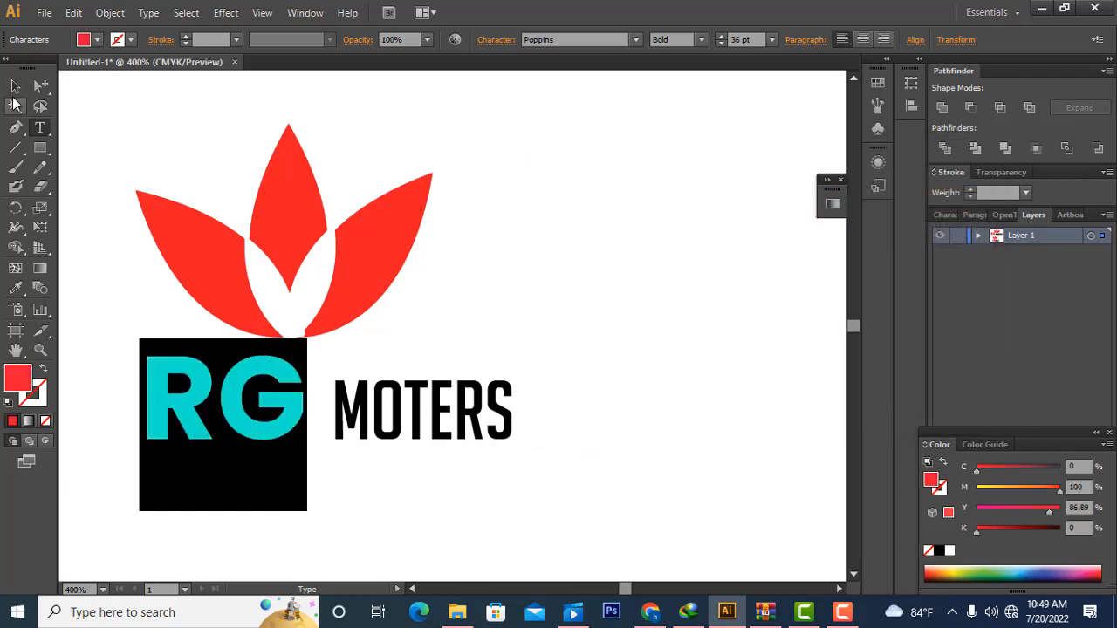
Step: Move the company name text up and to the left, closer beneath the petal emblem
click(15, 86)
click(697, 272)
drag(503, 417, 473, 402)
click(566, 389)
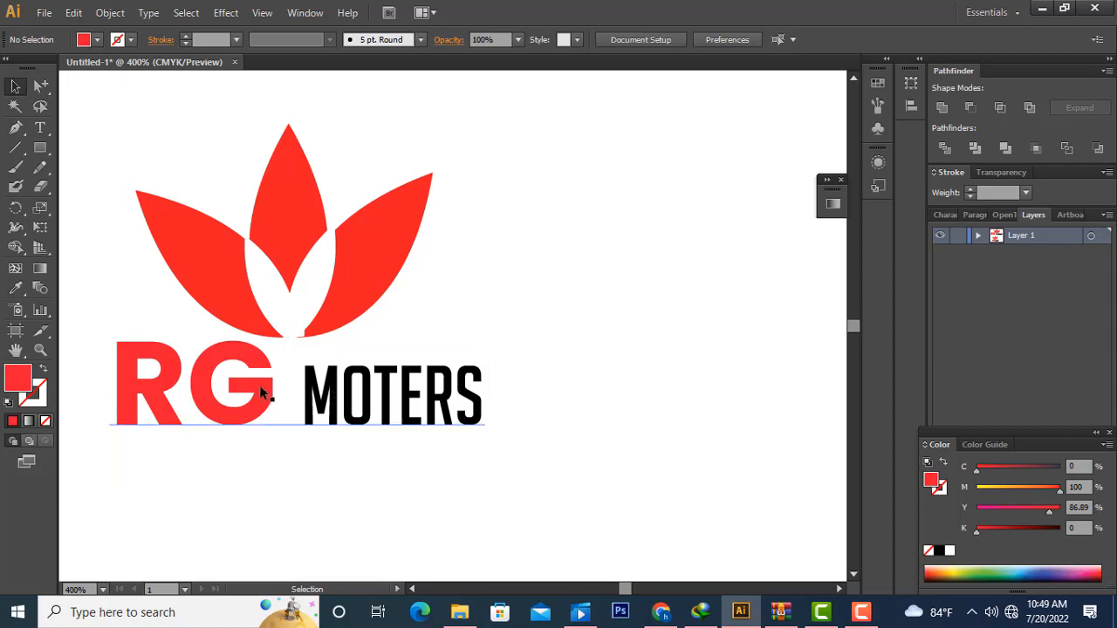
Step: Look up the hex color code of the right petal's fill
click(352, 297)
shift+click(260, 354)
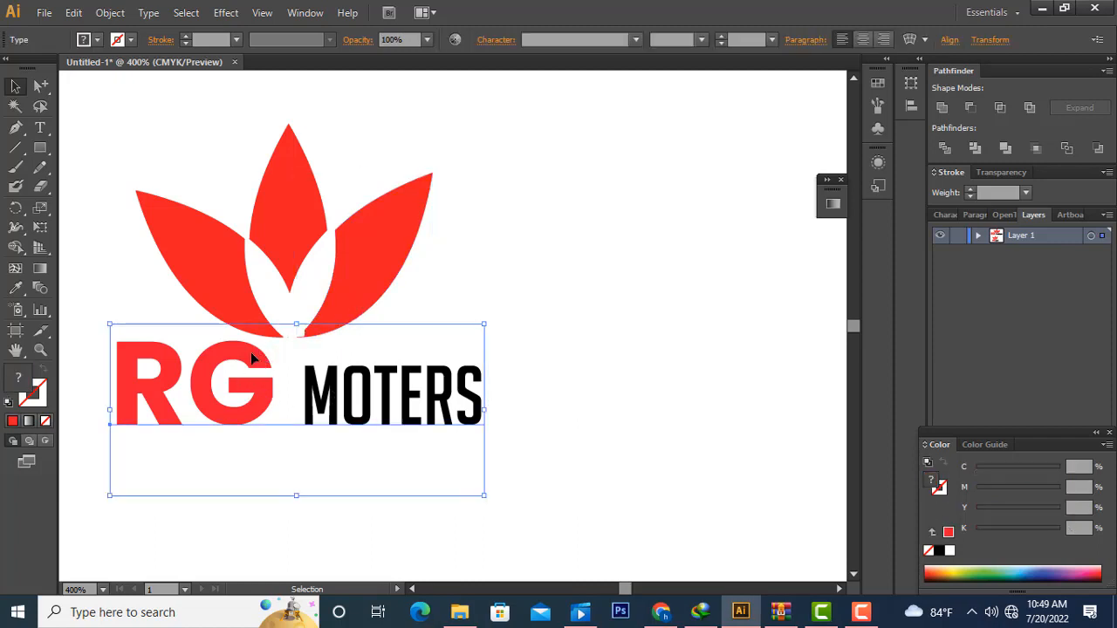
click(337, 285)
double_click(21, 380)
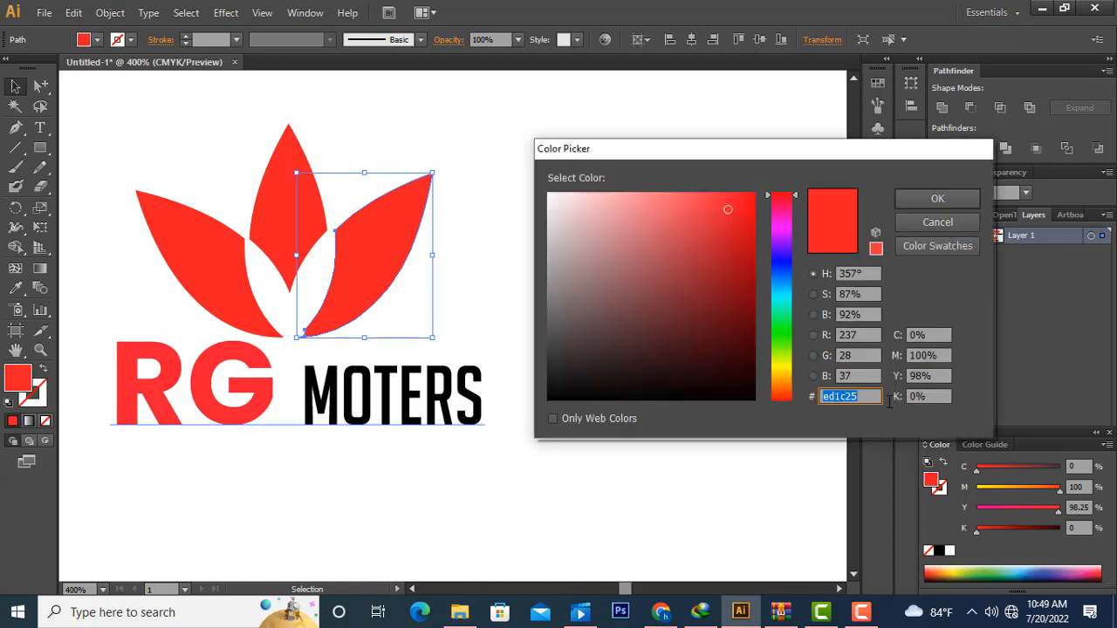
click(937, 198)
Step: Set the fill of the letters RG to the petals' red, hex ed1c25
key(t)
click(253, 399)
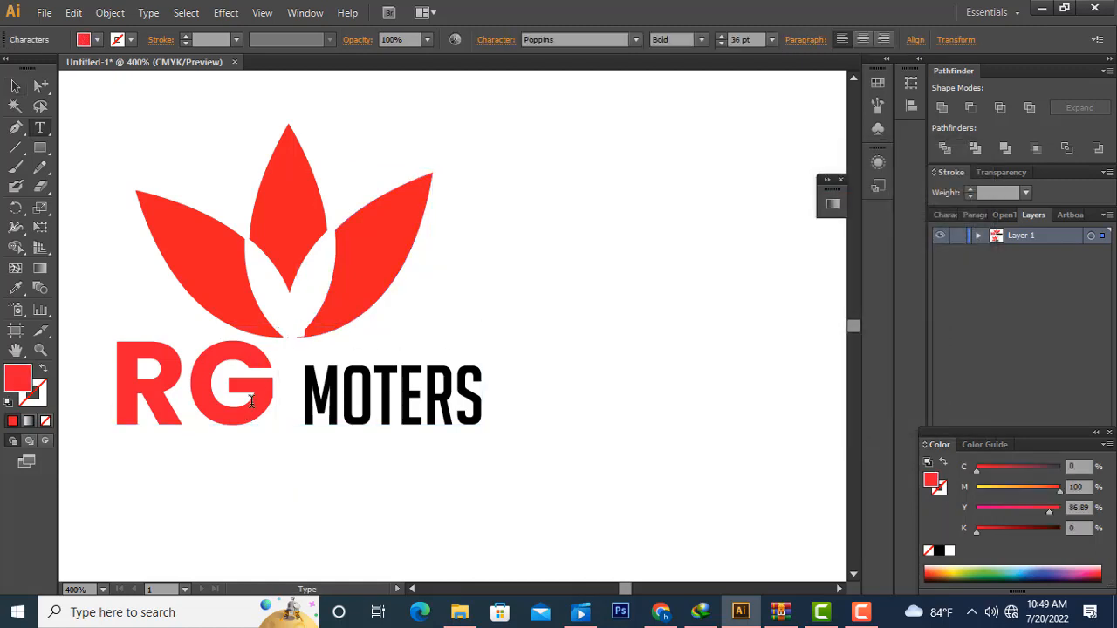
key(ctrl+a)
drag(113, 373, 249, 377)
double_click(15, 382)
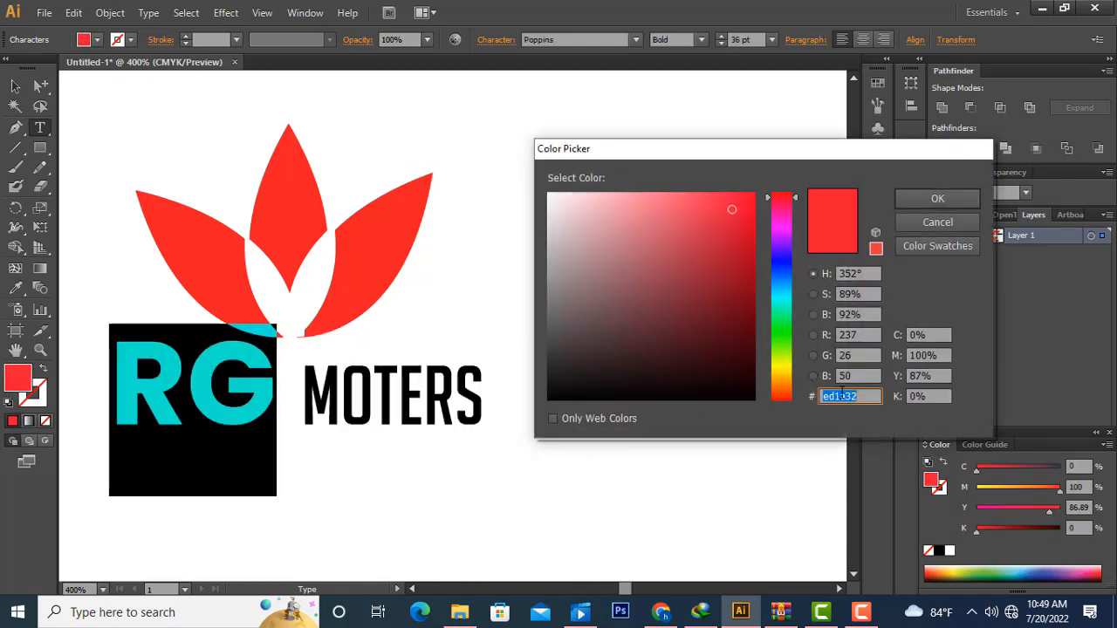
text(ed1c25)
click(906, 198)
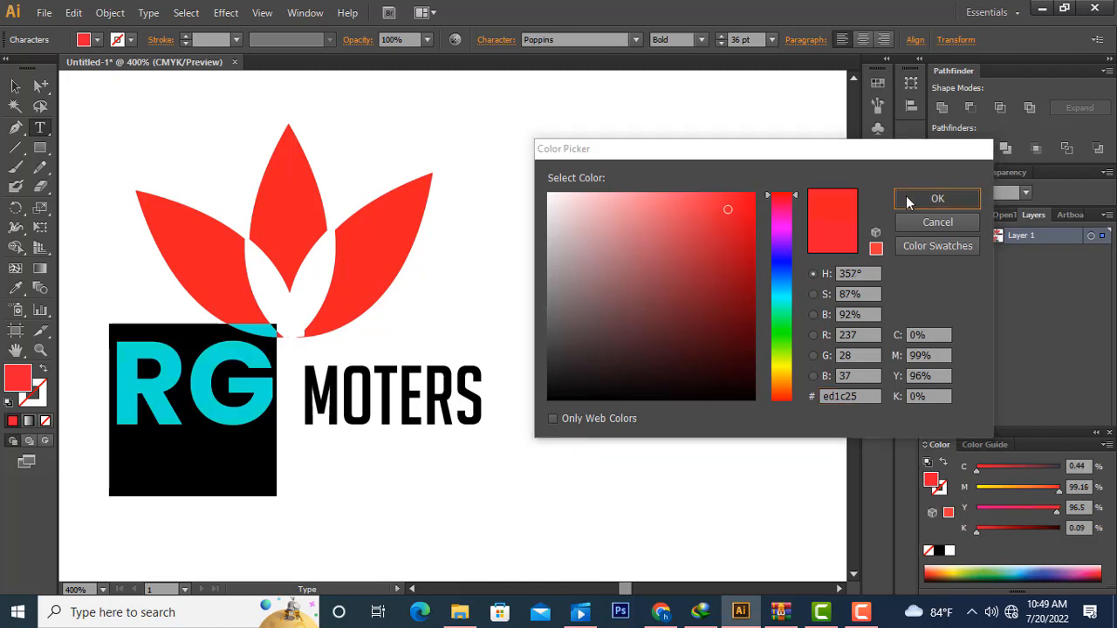
click(14, 86)
click(613, 243)
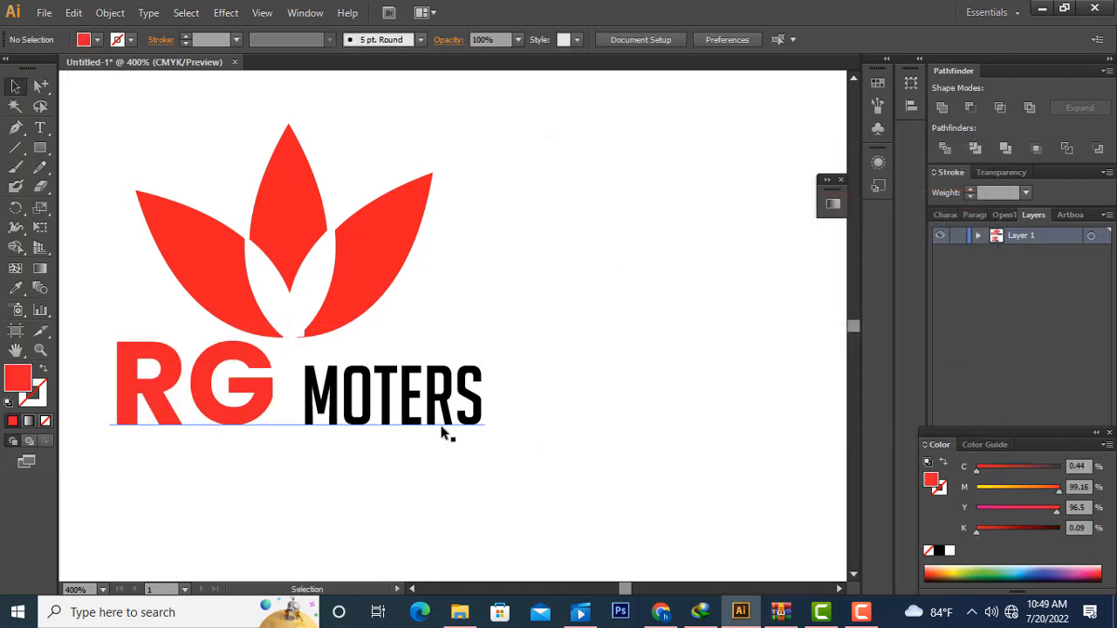
Step: Nudge the company name slightly further up and to the left so RG nearly meets the emblem's base
click(436, 426)
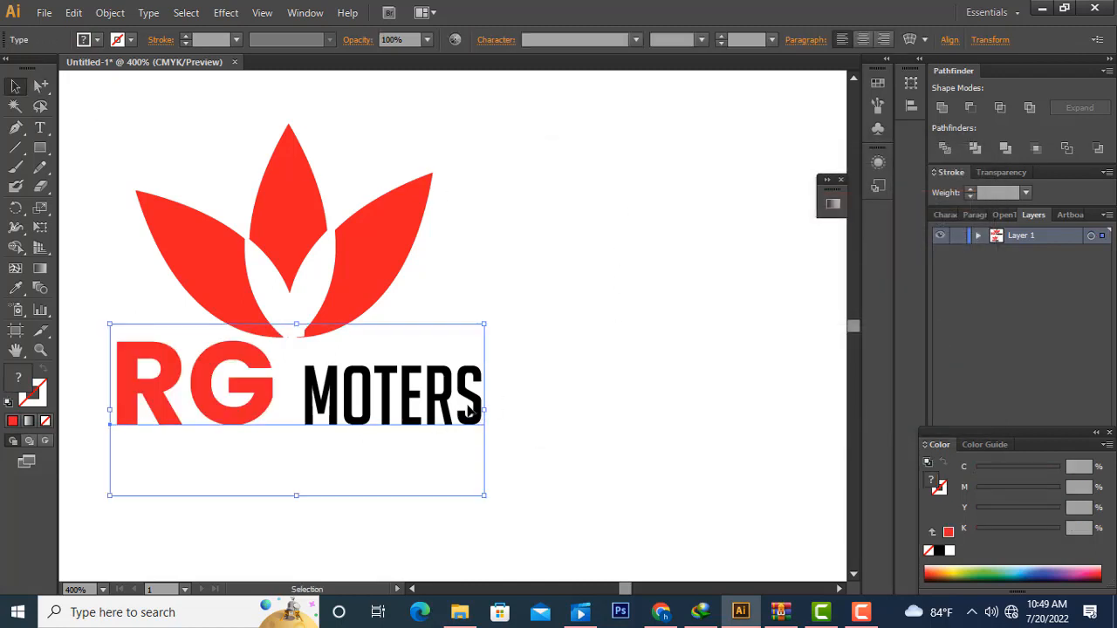
drag(468, 409, 463, 402)
click(574, 354)
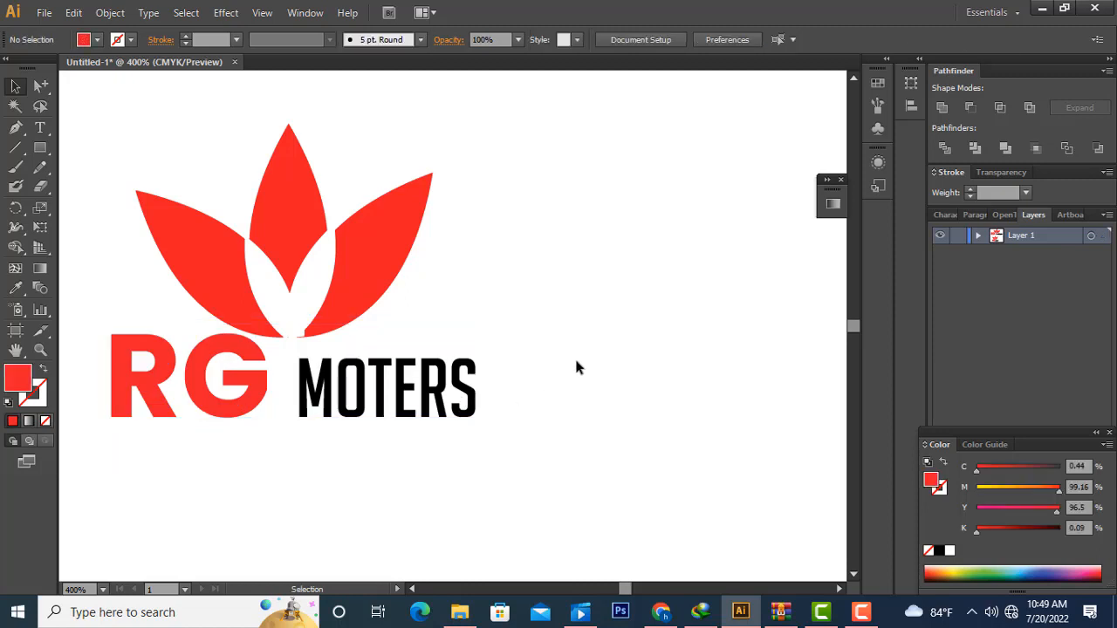
Step: Scale the three petals down together to about half size and place them above the start of the word "Moters"
key(space)
drag(506, 319, 640, 342)
drag(276, 146, 558, 298)
key(ctrl+z)
click(499, 292)
shift+click(421, 264)
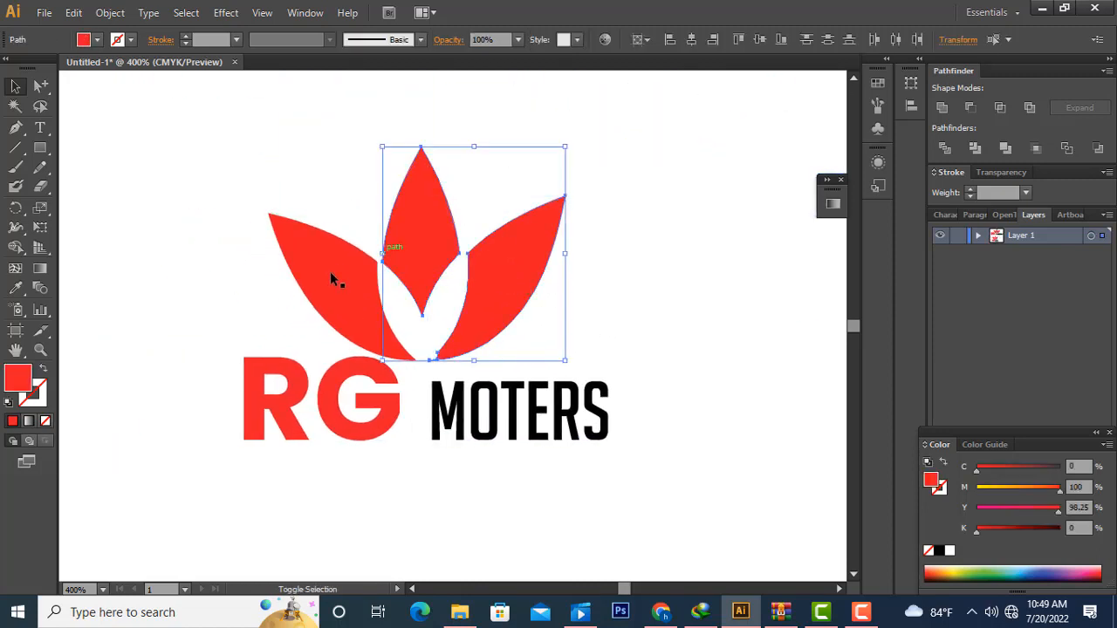
shift+click(329, 277)
drag(566, 147, 476, 247)
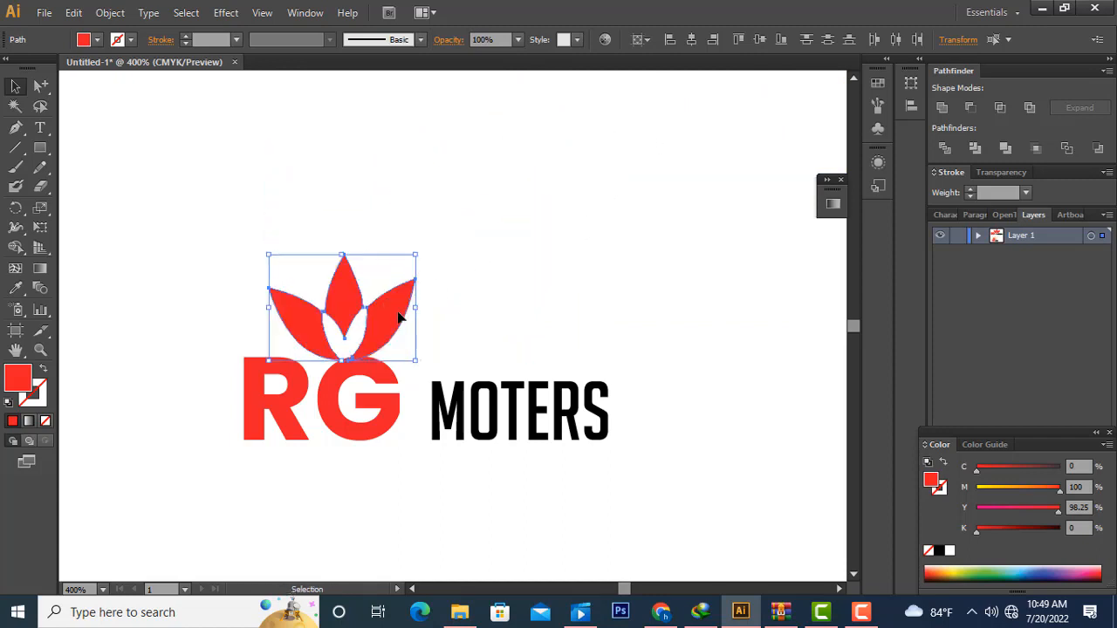
drag(398, 316, 499, 330)
click(619, 491)
Step: Try the Oblique font style on the word "Moters" and return it to Regular
key(t)
click(465, 427)
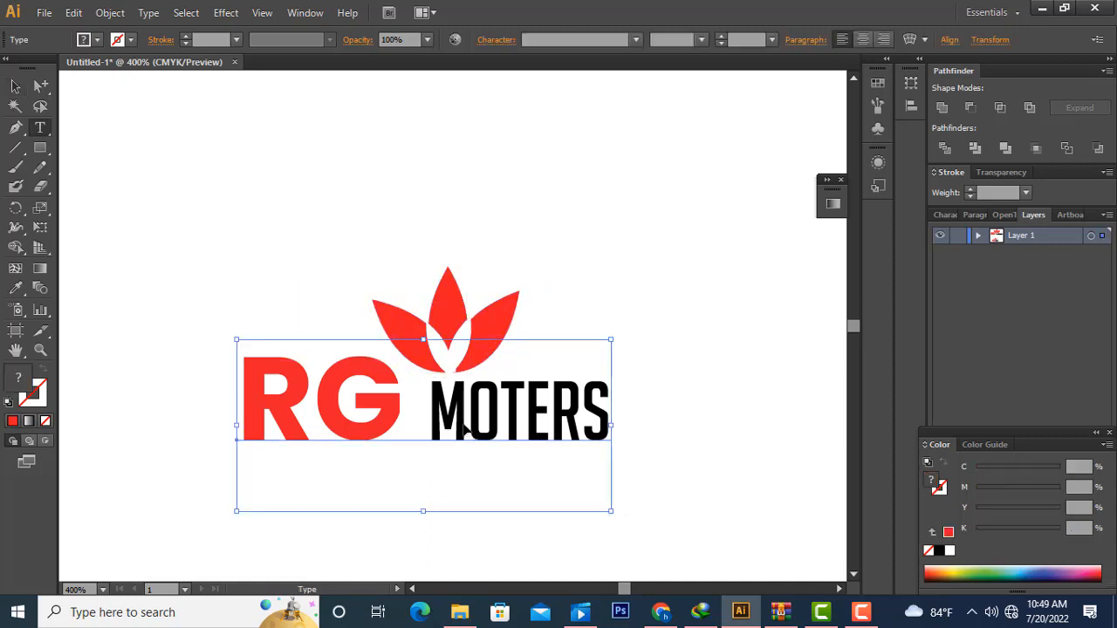
key(ctrl+a)
click(608, 403)
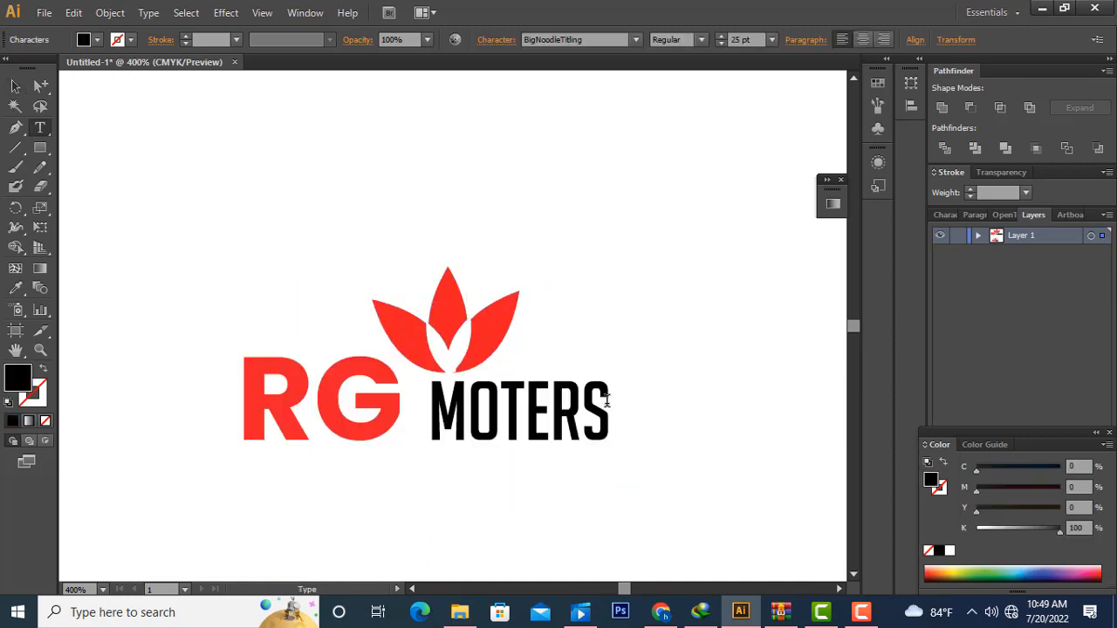
drag(606, 399, 433, 397)
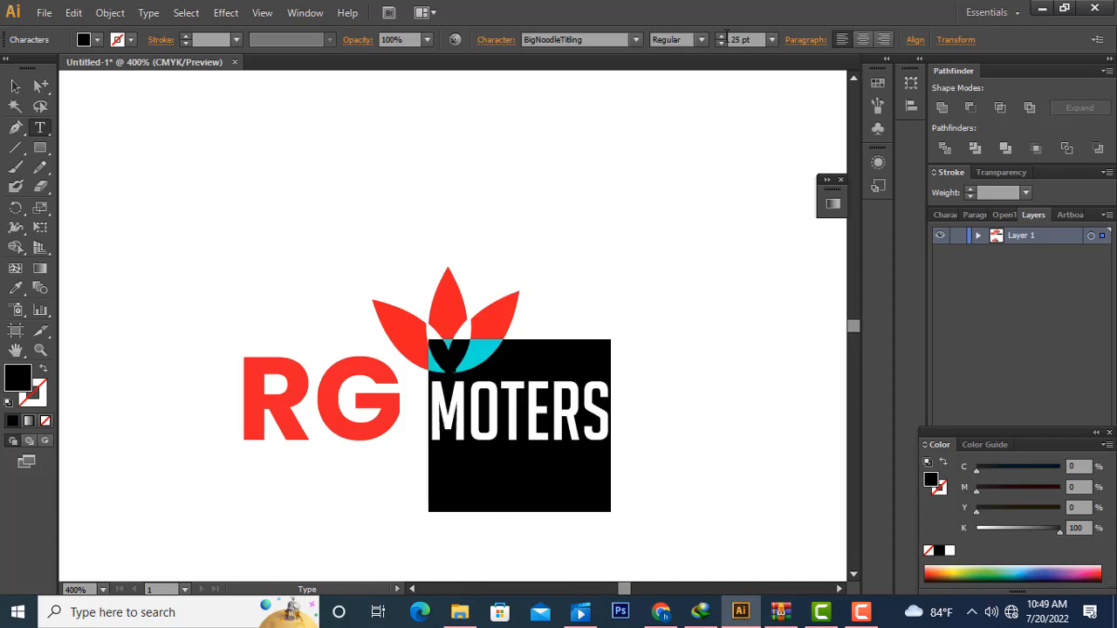
click(700, 39)
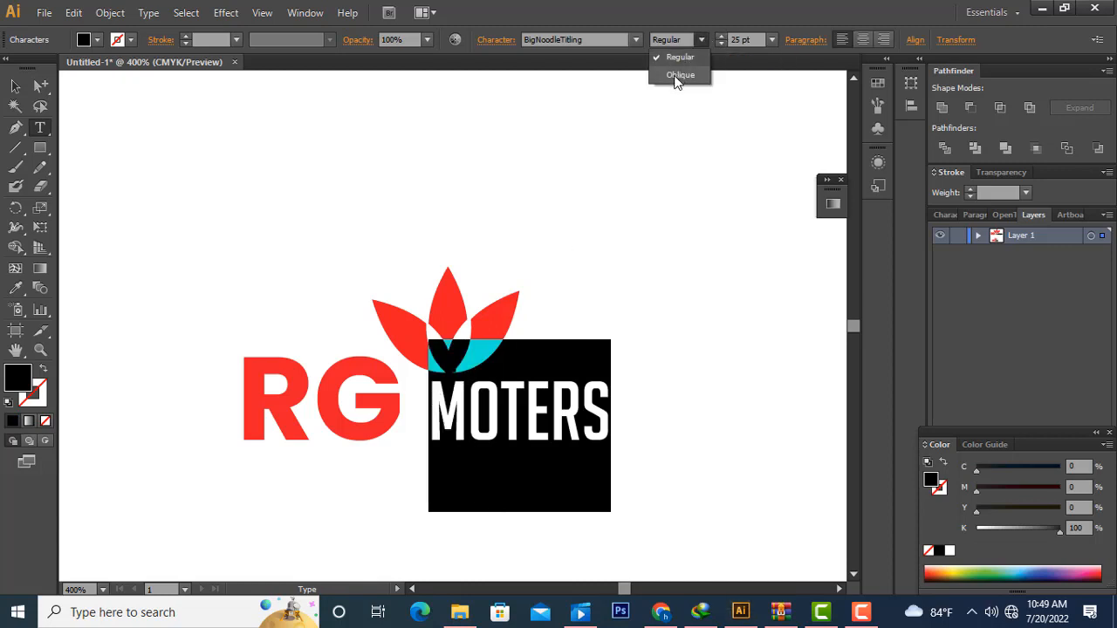
click(676, 77)
click(699, 39)
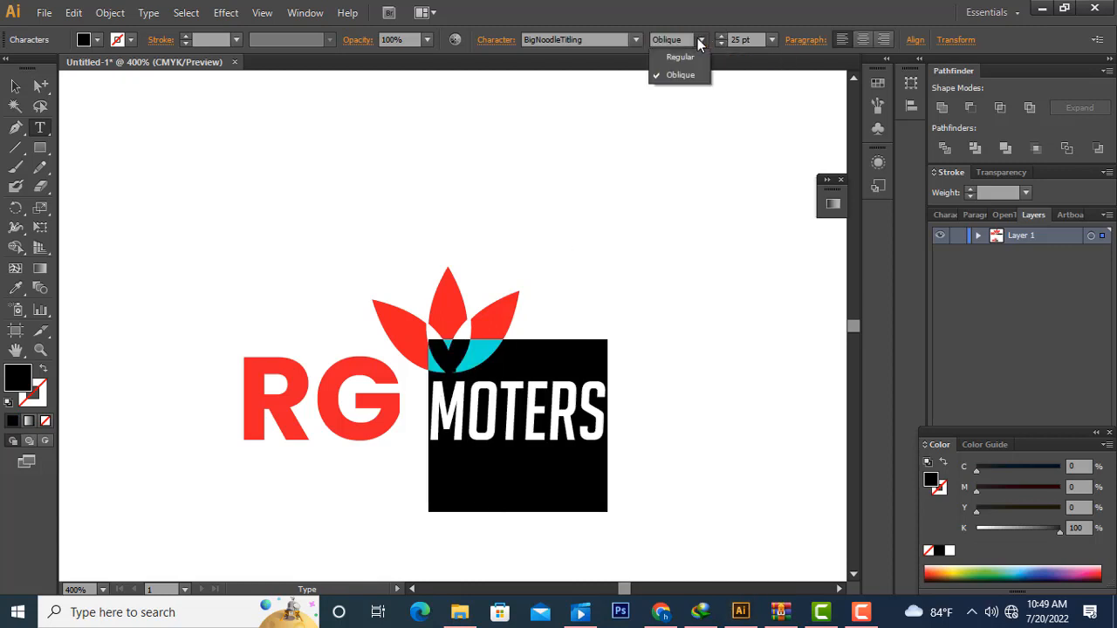
click(686, 54)
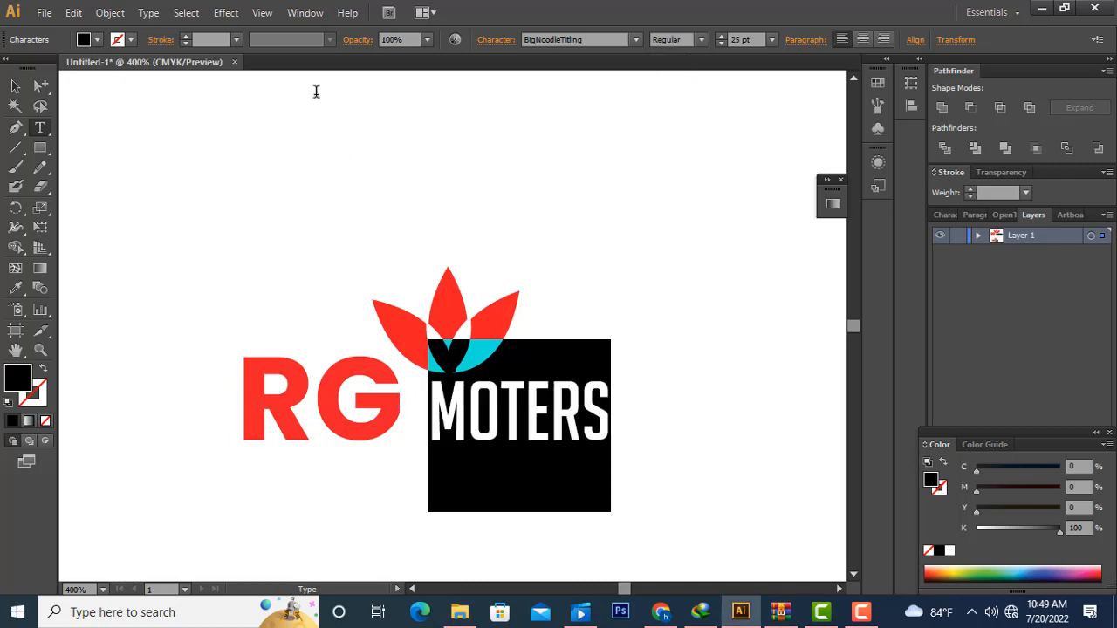
Step: Change the font of the word "Moters" to Poppins
click(582, 41)
text(Poppins)
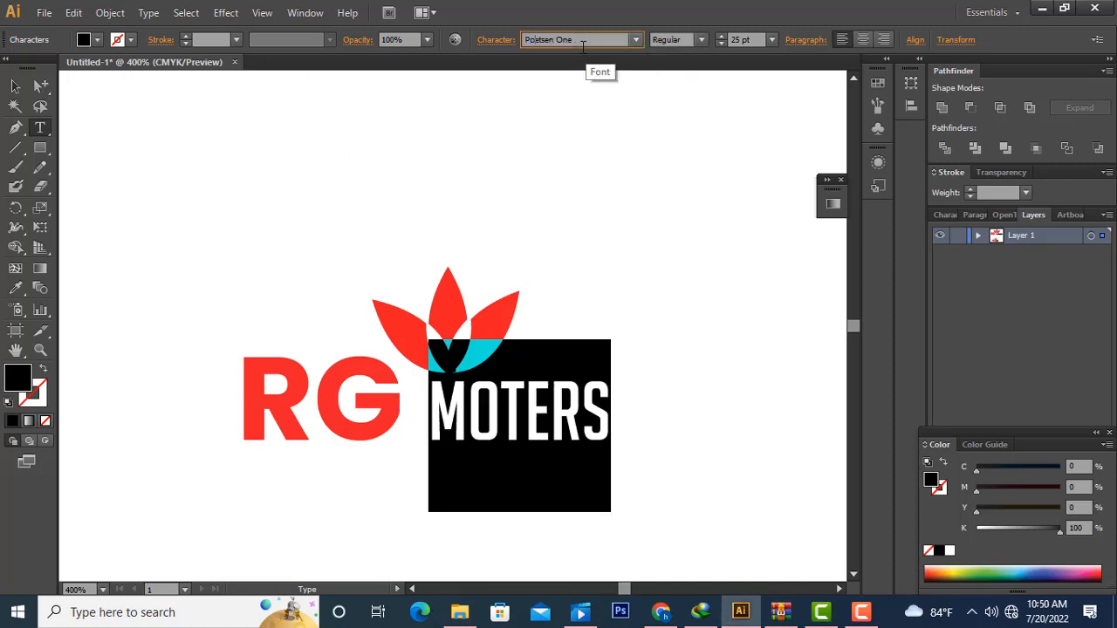
key(Return)
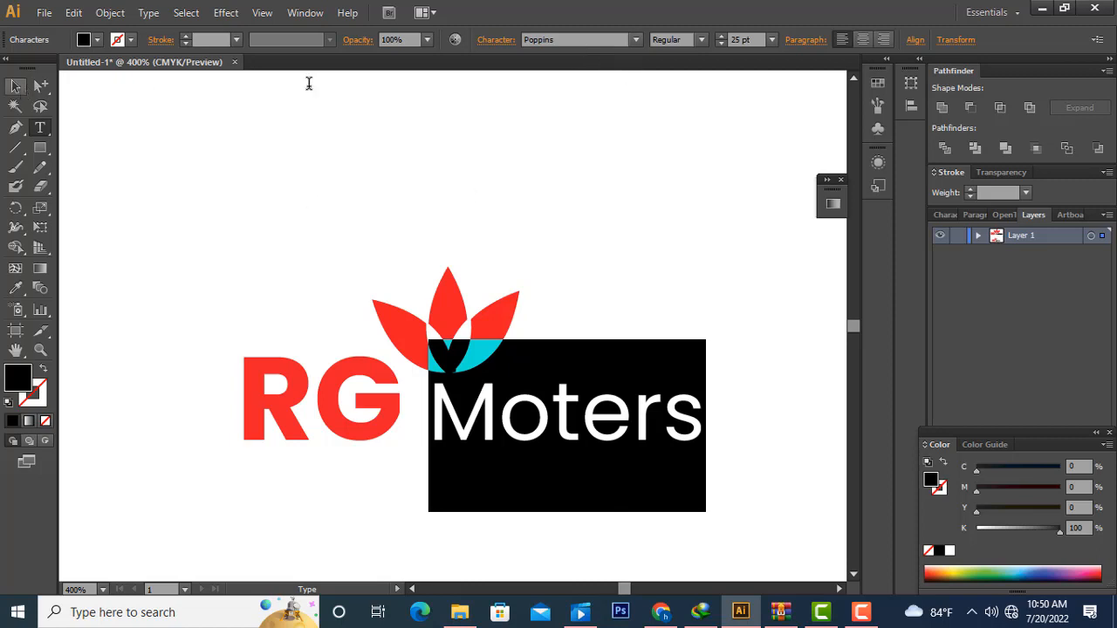
Step: Reduce the font size of the word "Moters" to 19 pt and deselect the text
click(723, 42)
click(723, 43)
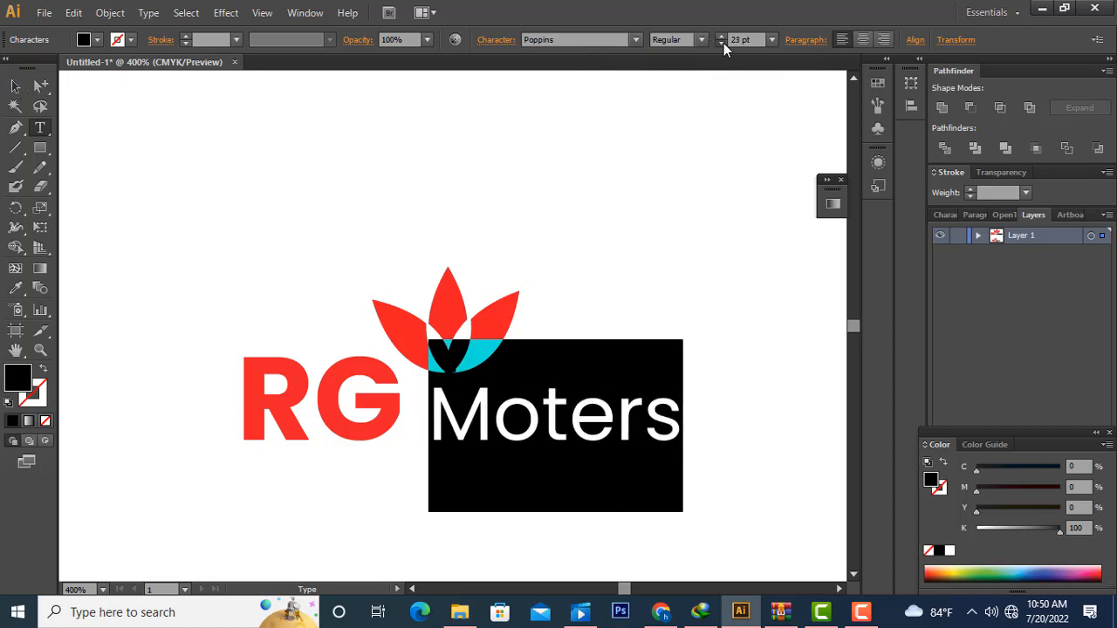
click(723, 43)
click(723, 43)
click(724, 43)
click(723, 43)
click(723, 43)
click(723, 43)
click(721, 36)
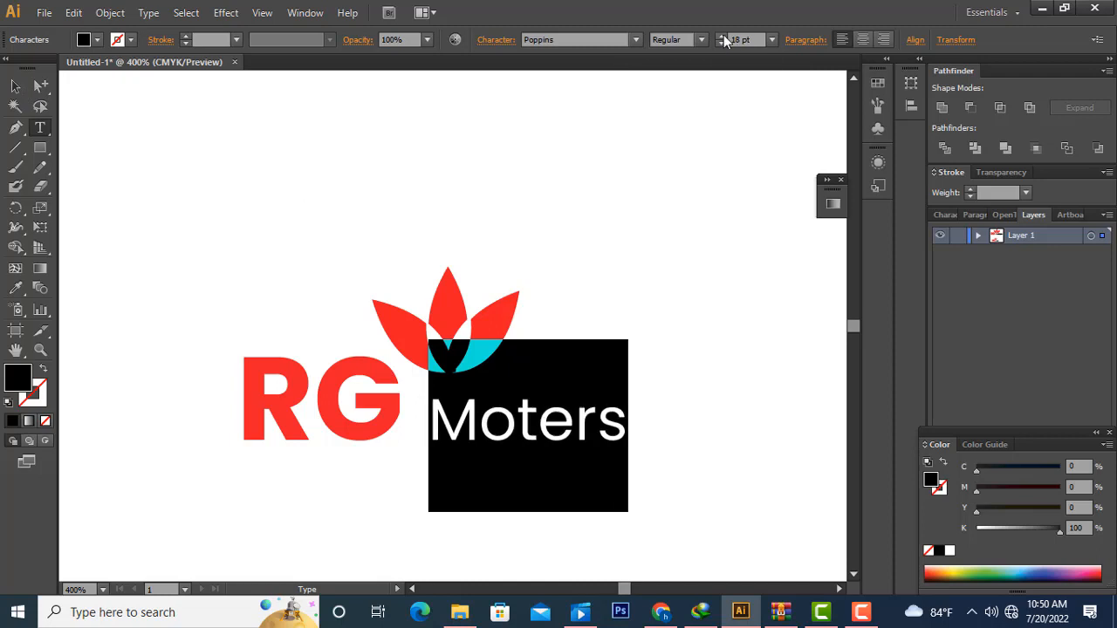
click(721, 36)
click(15, 85)
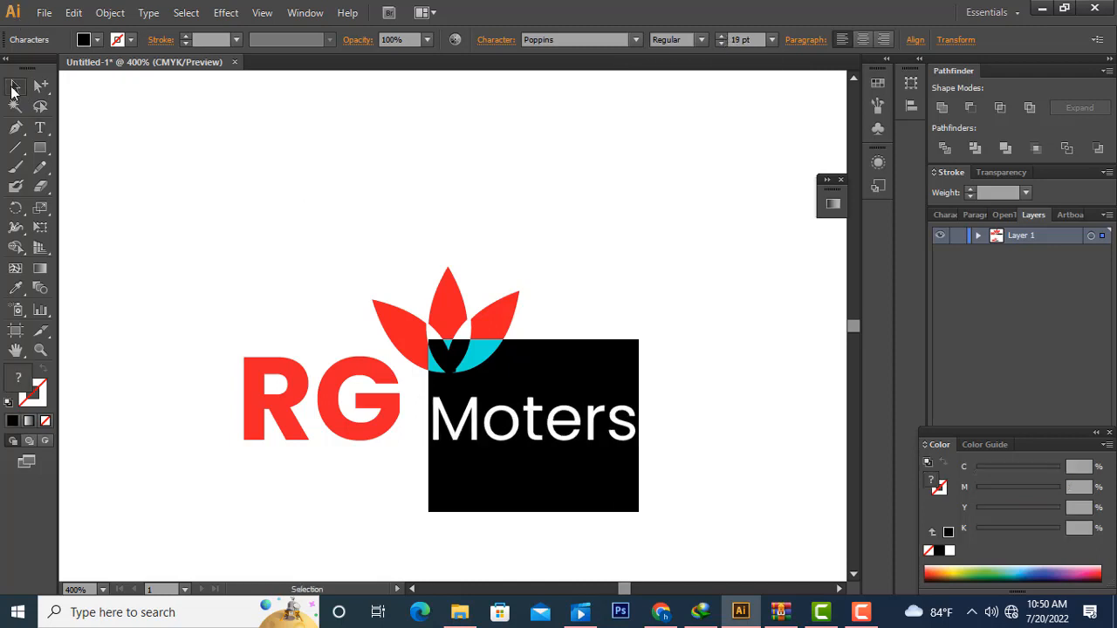
click(353, 158)
click(381, 281)
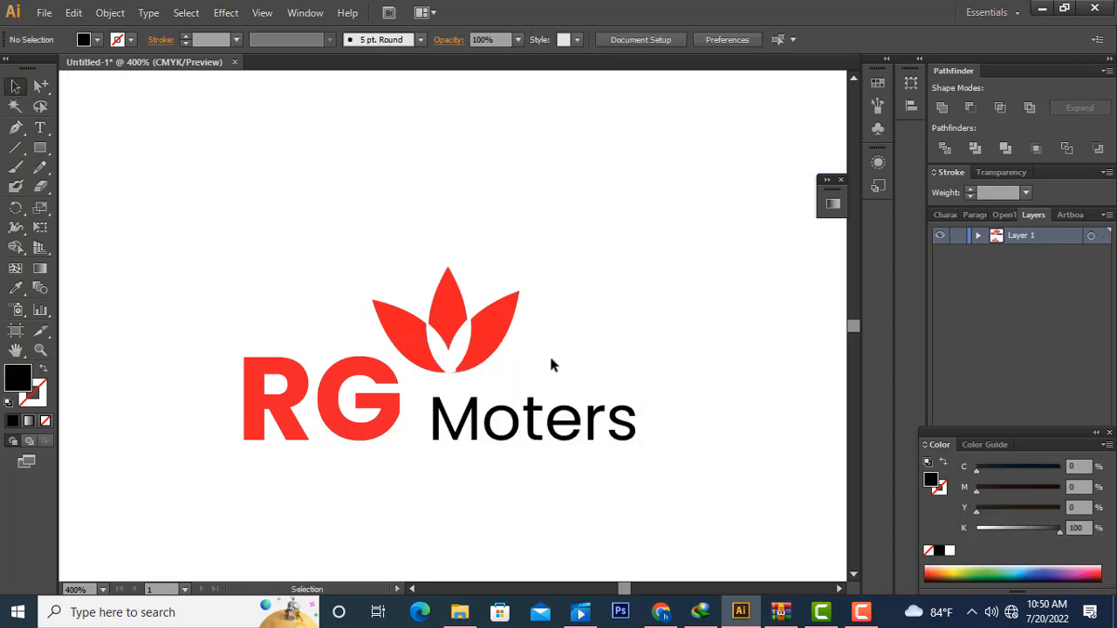
Step: Move the emblem and the company name together slightly down and to the left
drag(546, 351, 375, 260)
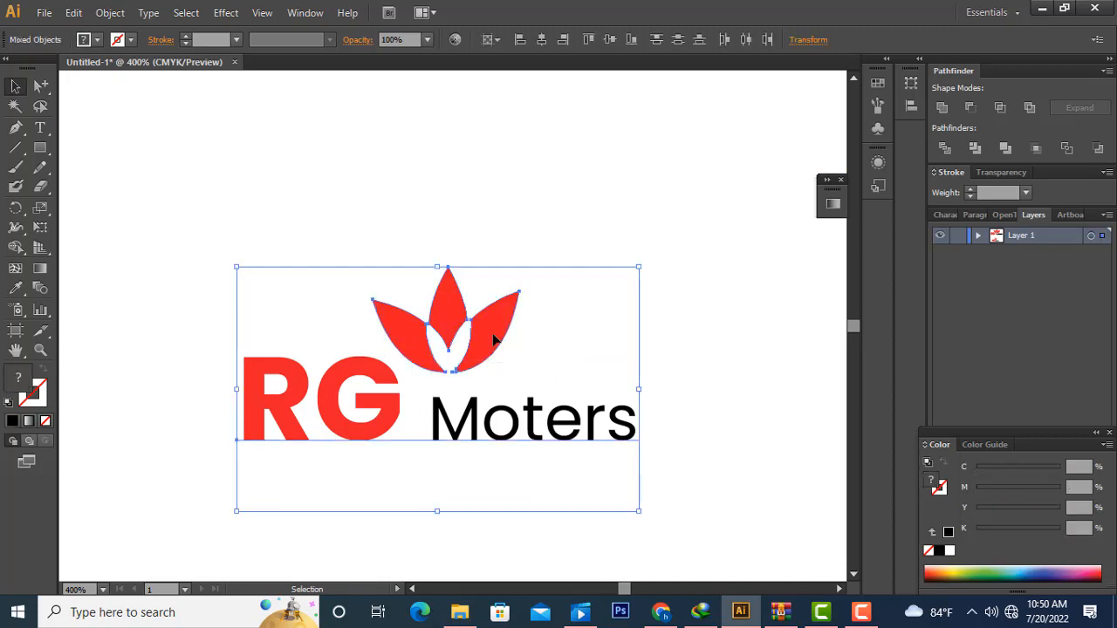
drag(494, 336, 482, 356)
click(707, 351)
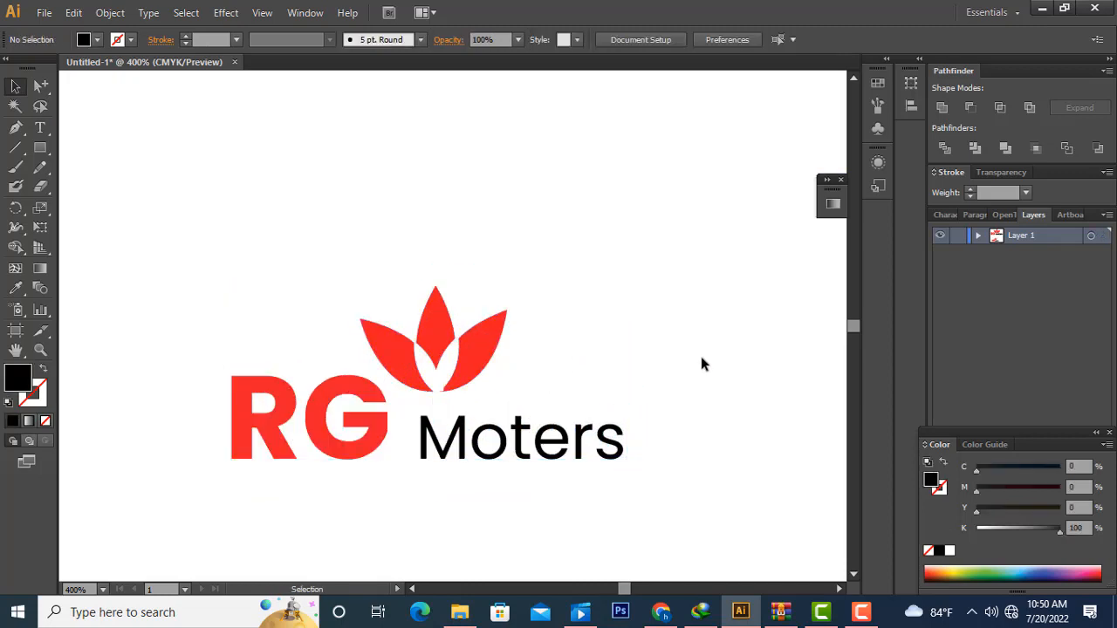
Step: Compare the recreated logo and its "Moters" lettering with the larger original logo above it
scroll(614, 394, up, 1)
scroll(626, 396, up, 5)
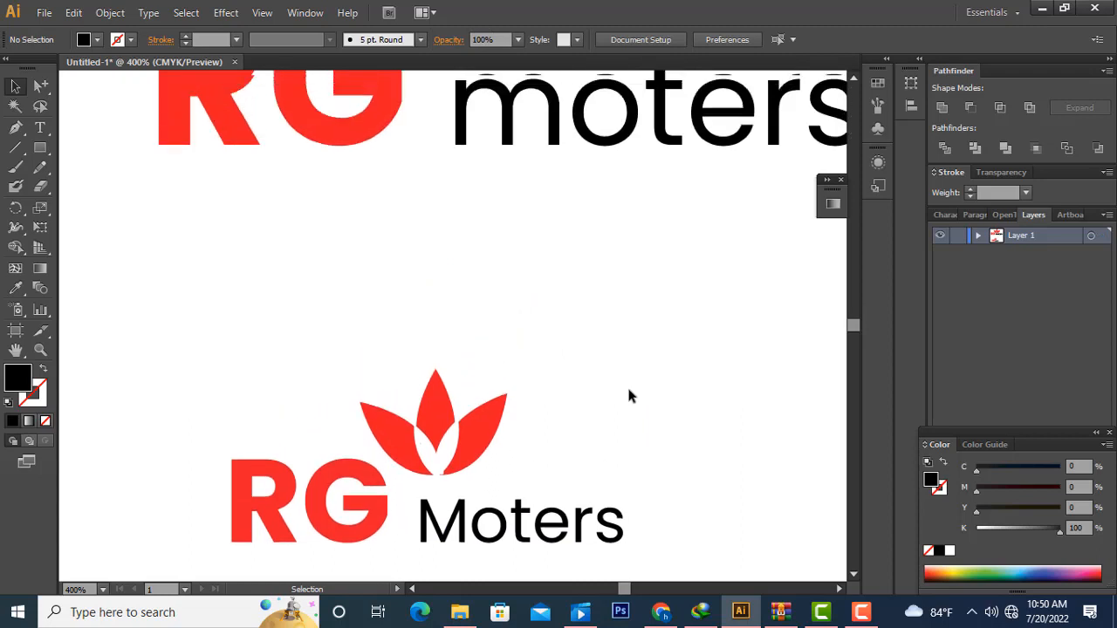
scroll(628, 397, down, 4)
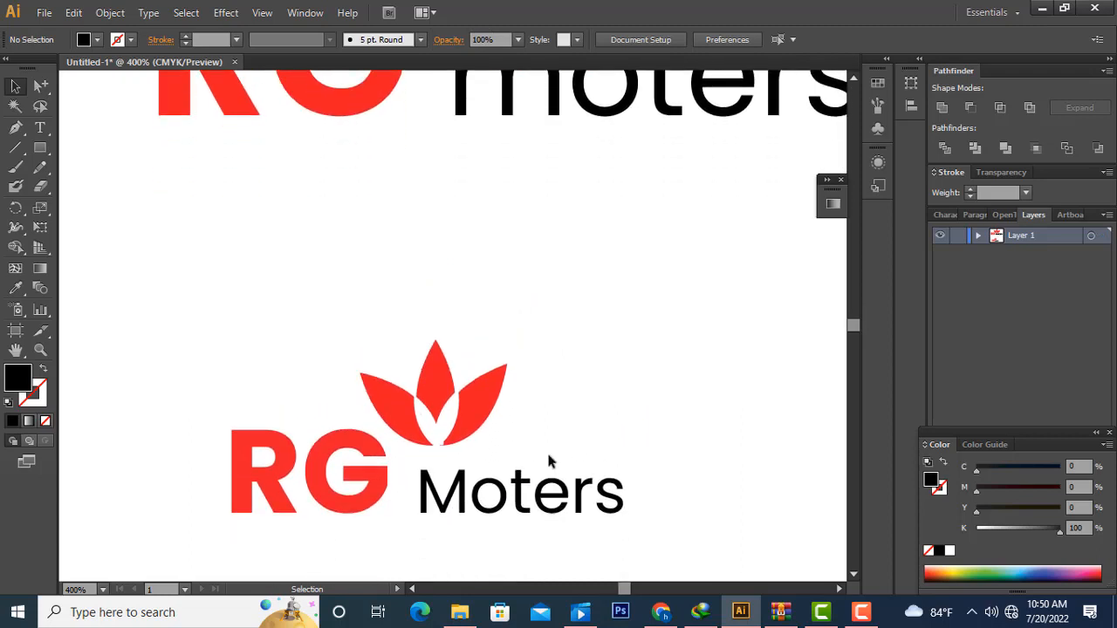
scroll(536, 457, up, 1)
key(t)
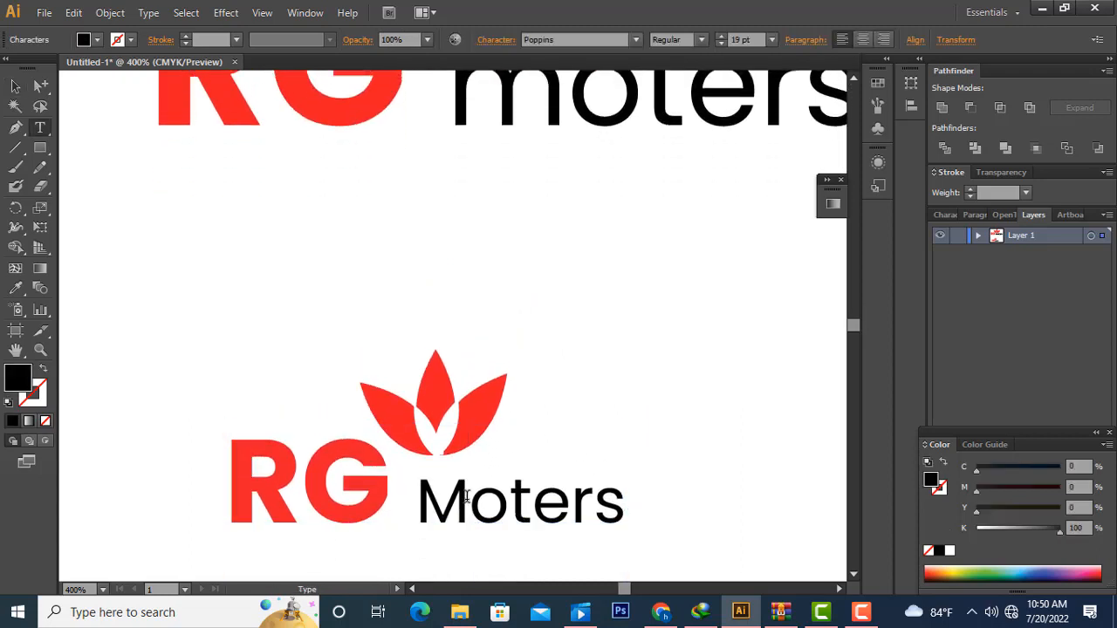
click(469, 502)
click(16, 86)
scroll(399, 294, down, 3)
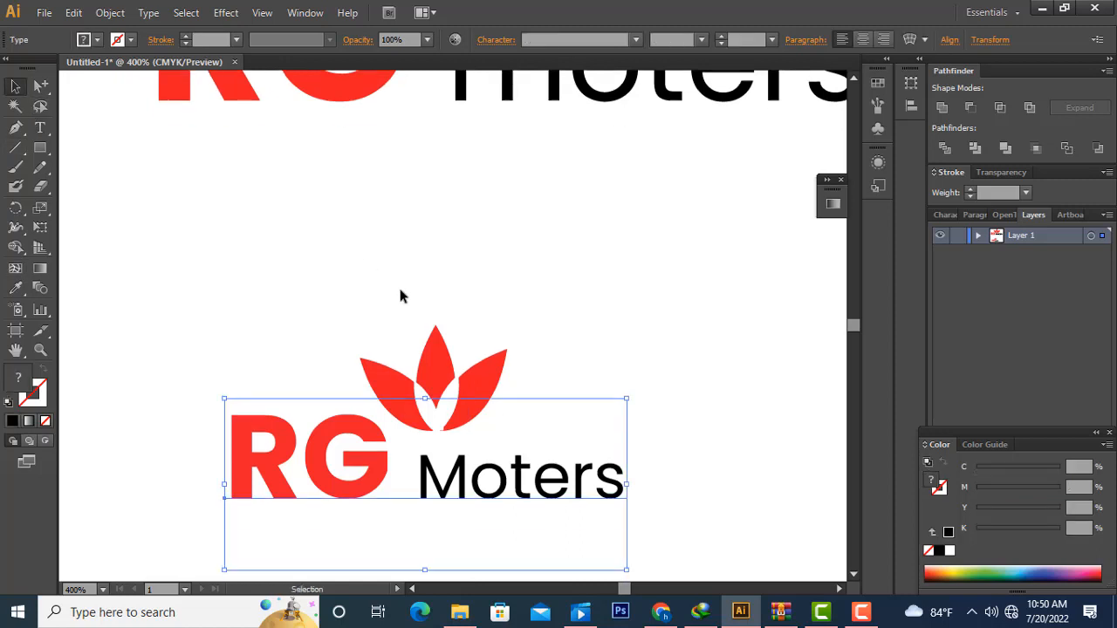
Step: Enlarge the whole logo, petals and company name together, to about one and a half times its size
click(174, 262)
drag(157, 231, 662, 458)
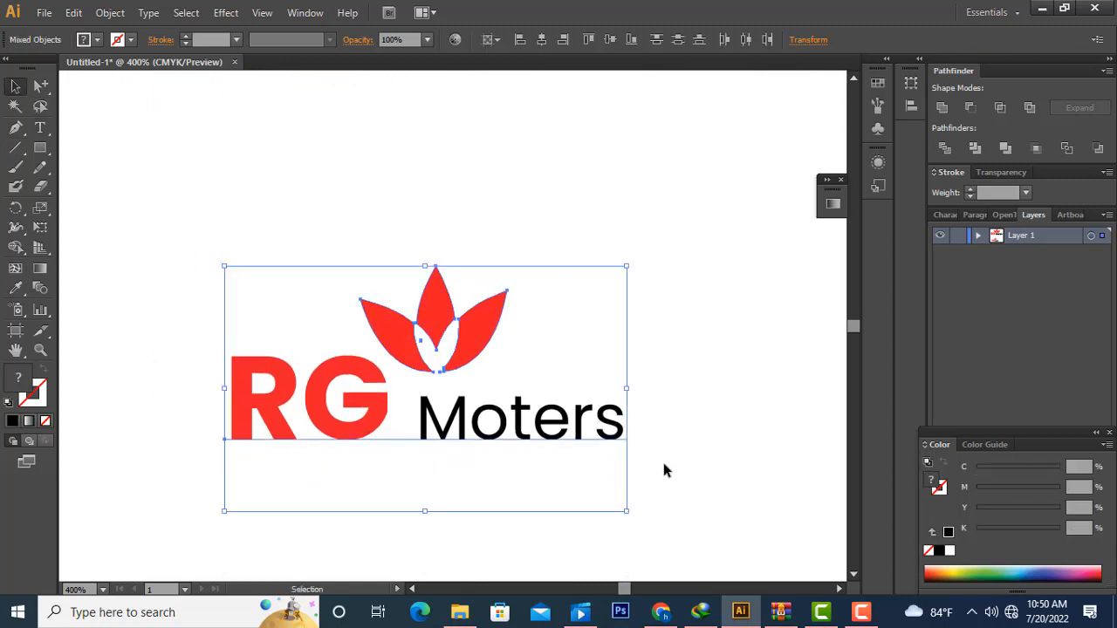
drag(623, 266, 765, 171)
drag(222, 513, 109, 546)
click(820, 353)
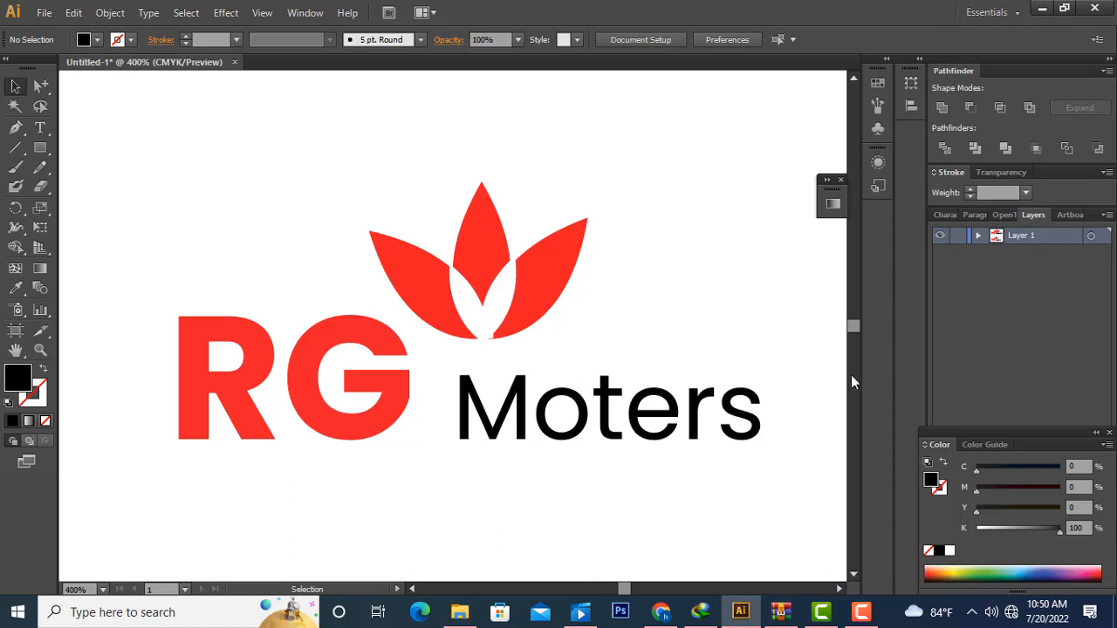
click(559, 285)
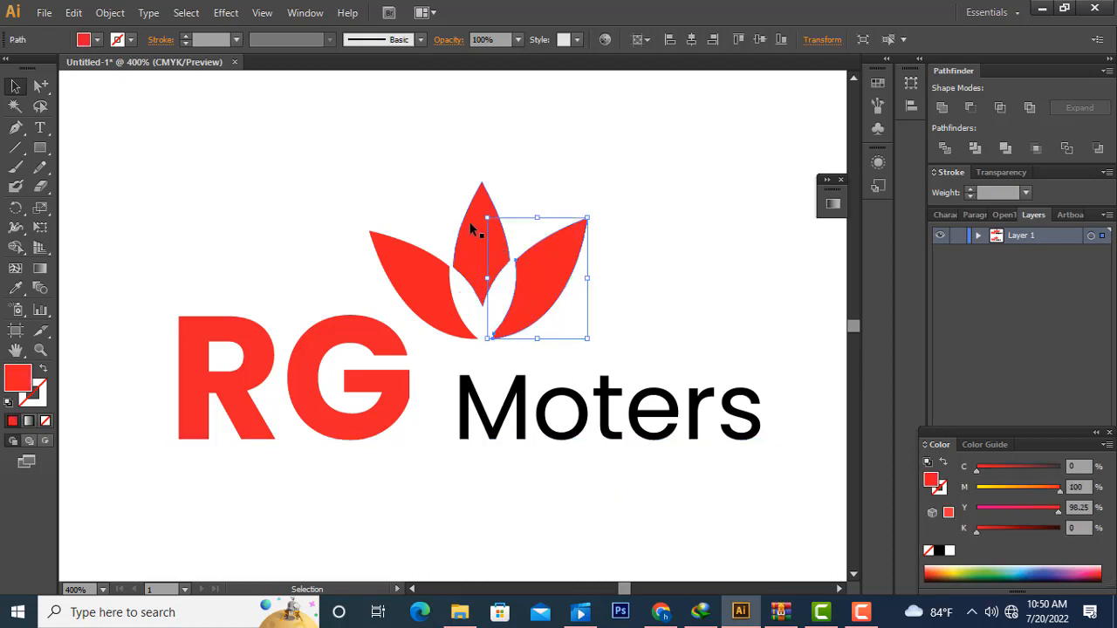
click(470, 225)
click(415, 286)
click(687, 297)
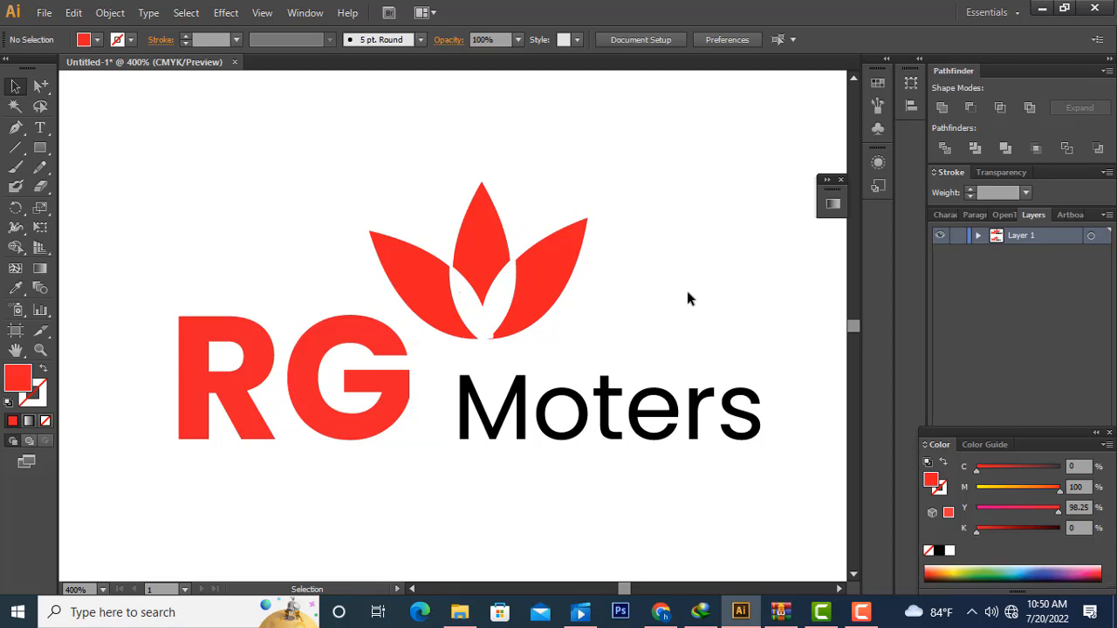